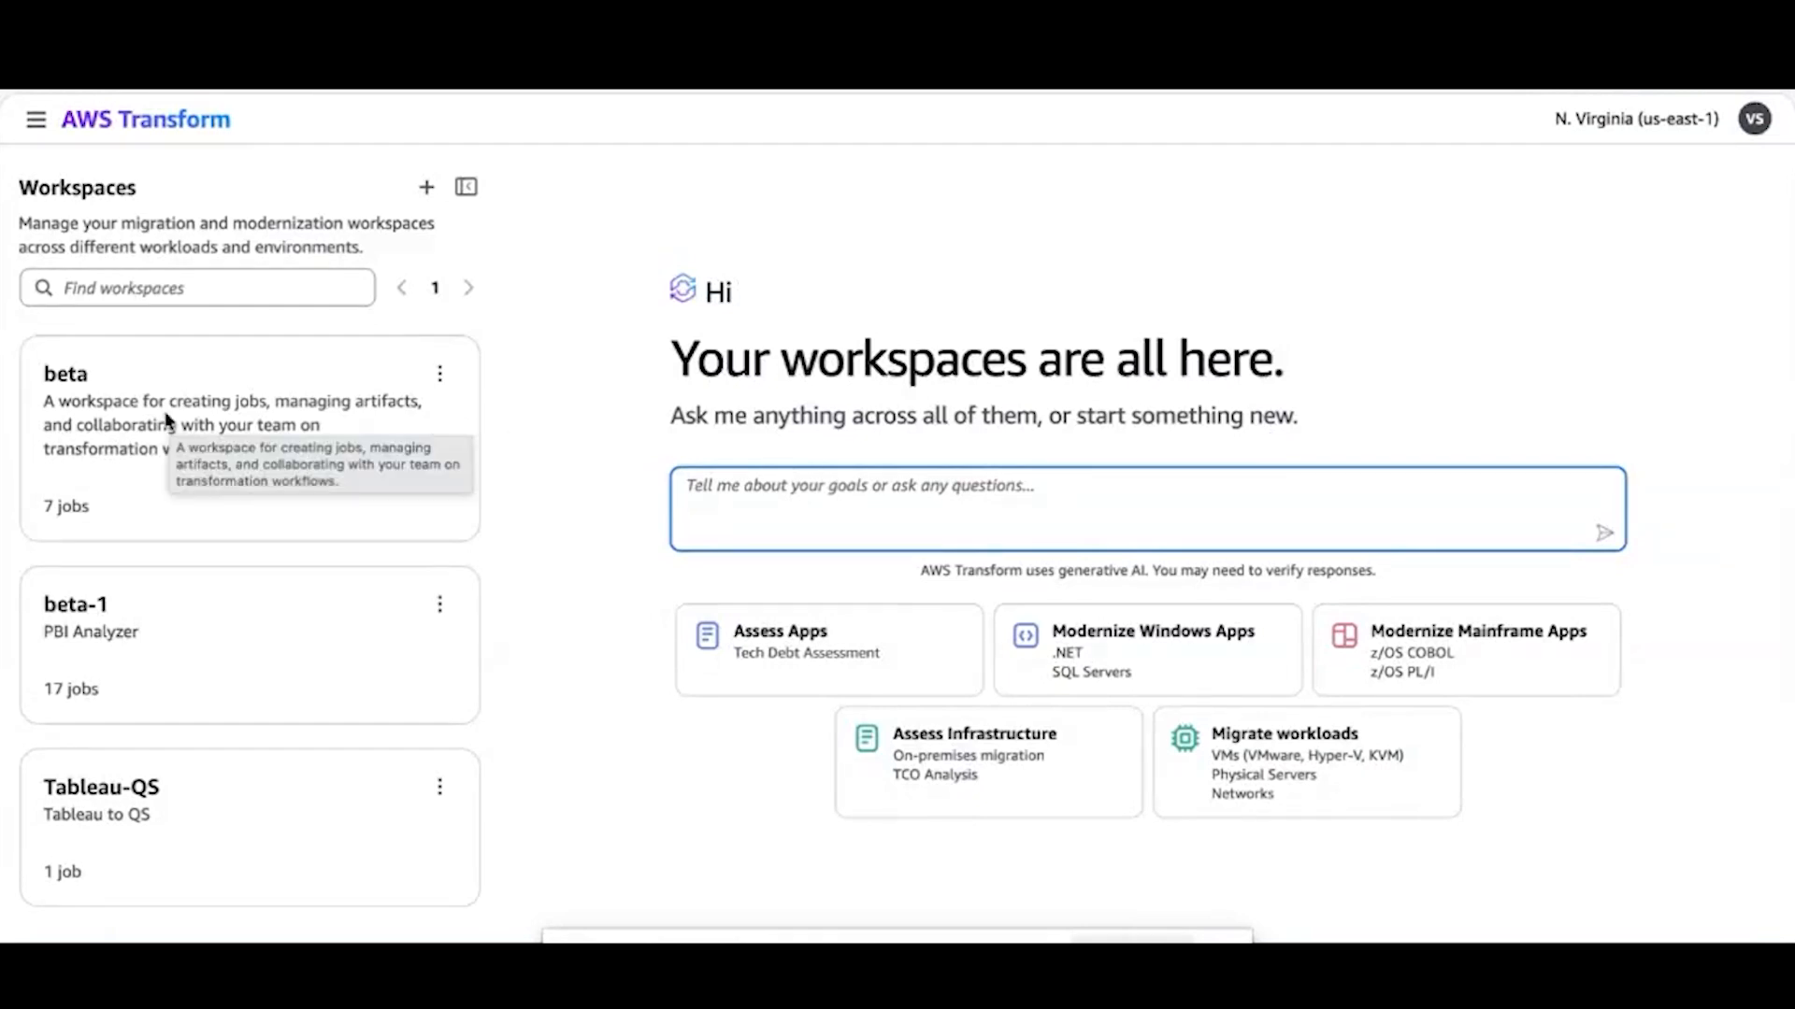
In the beta workspace, create a BI Migration job of type Wavicle EZConvertBI Power BI to Quick Sight Converter
{"action": "left_click", "coordinate": [137, 390]}
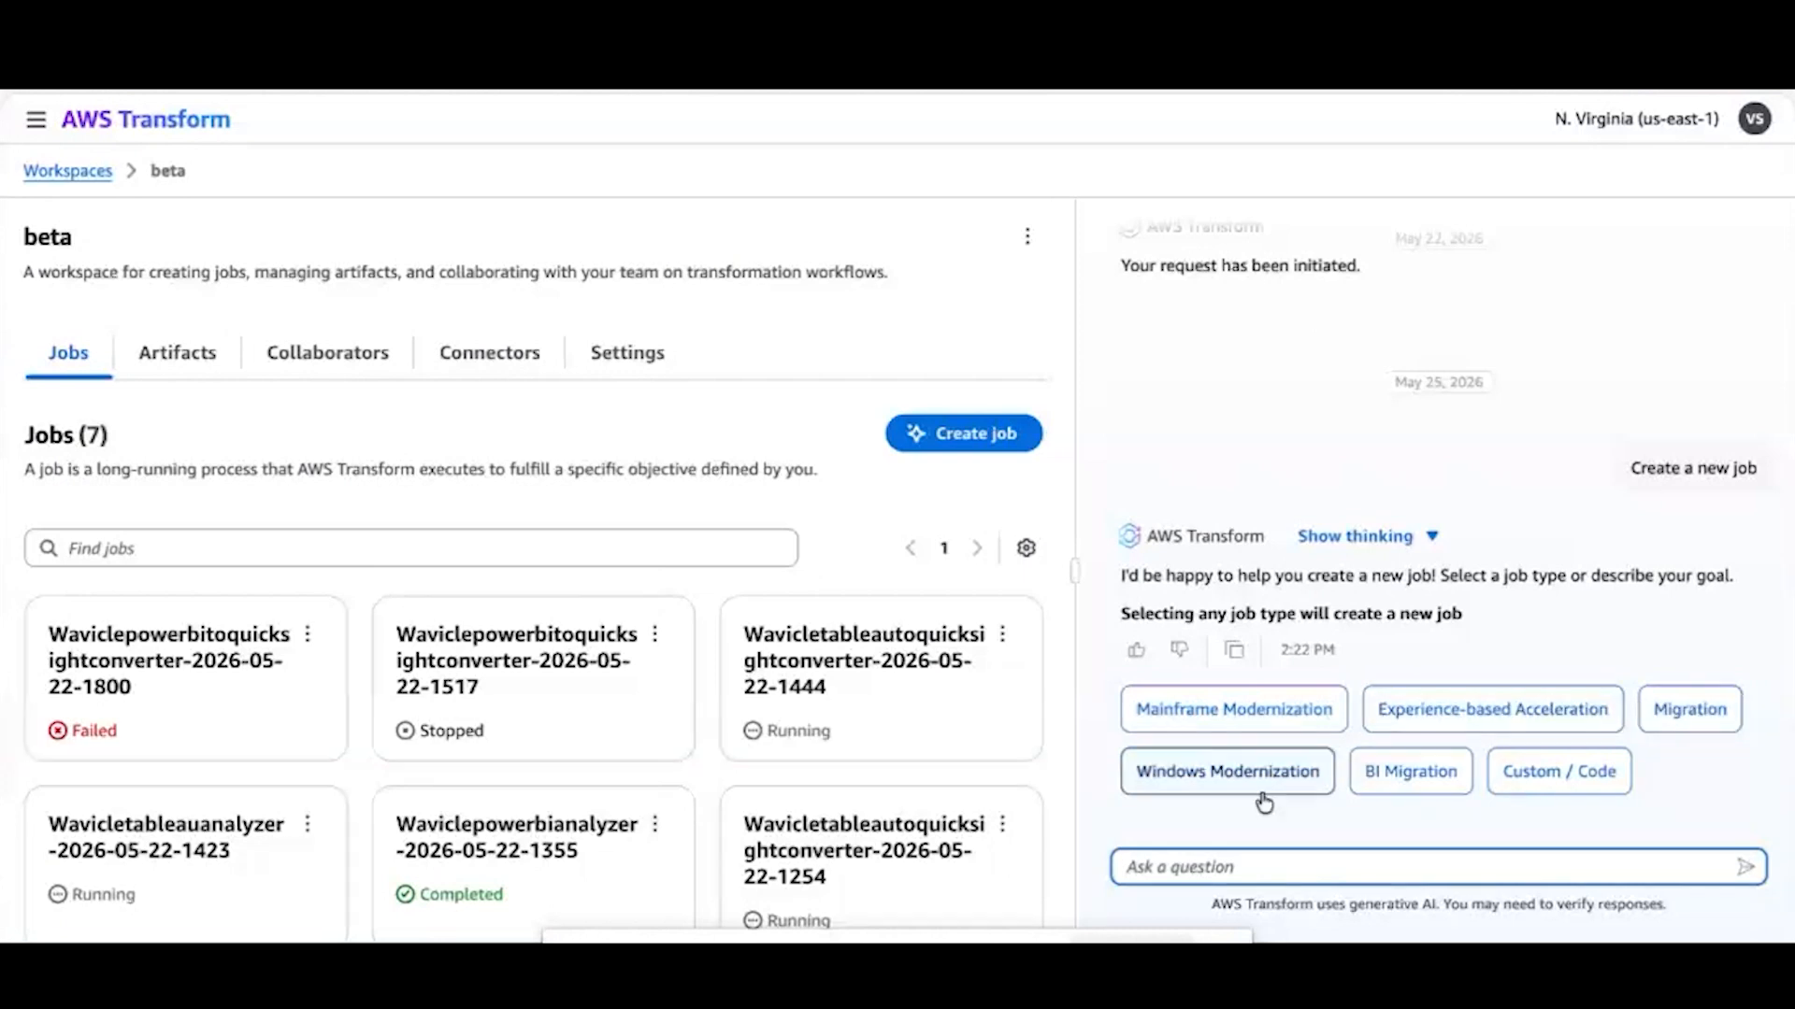
{"action": "left_click", "coordinate": [1399, 780]}
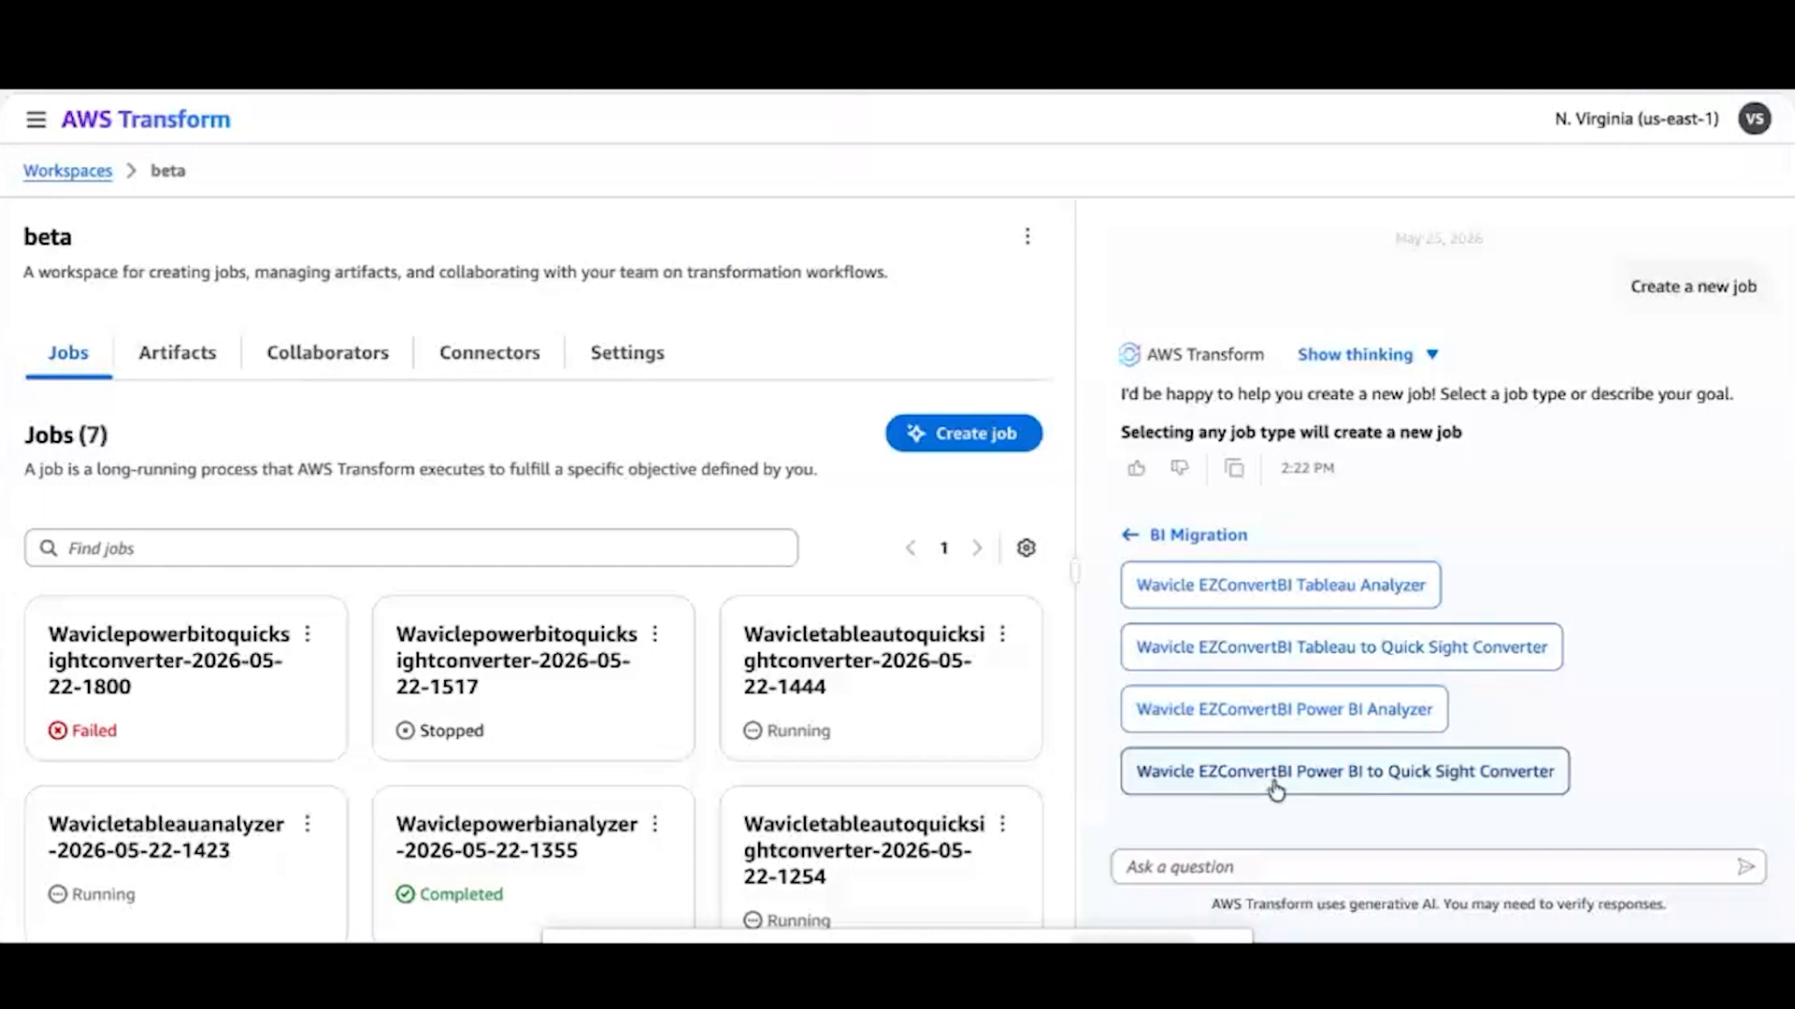
{"action": "left_click", "coordinate": [1399, 781]}
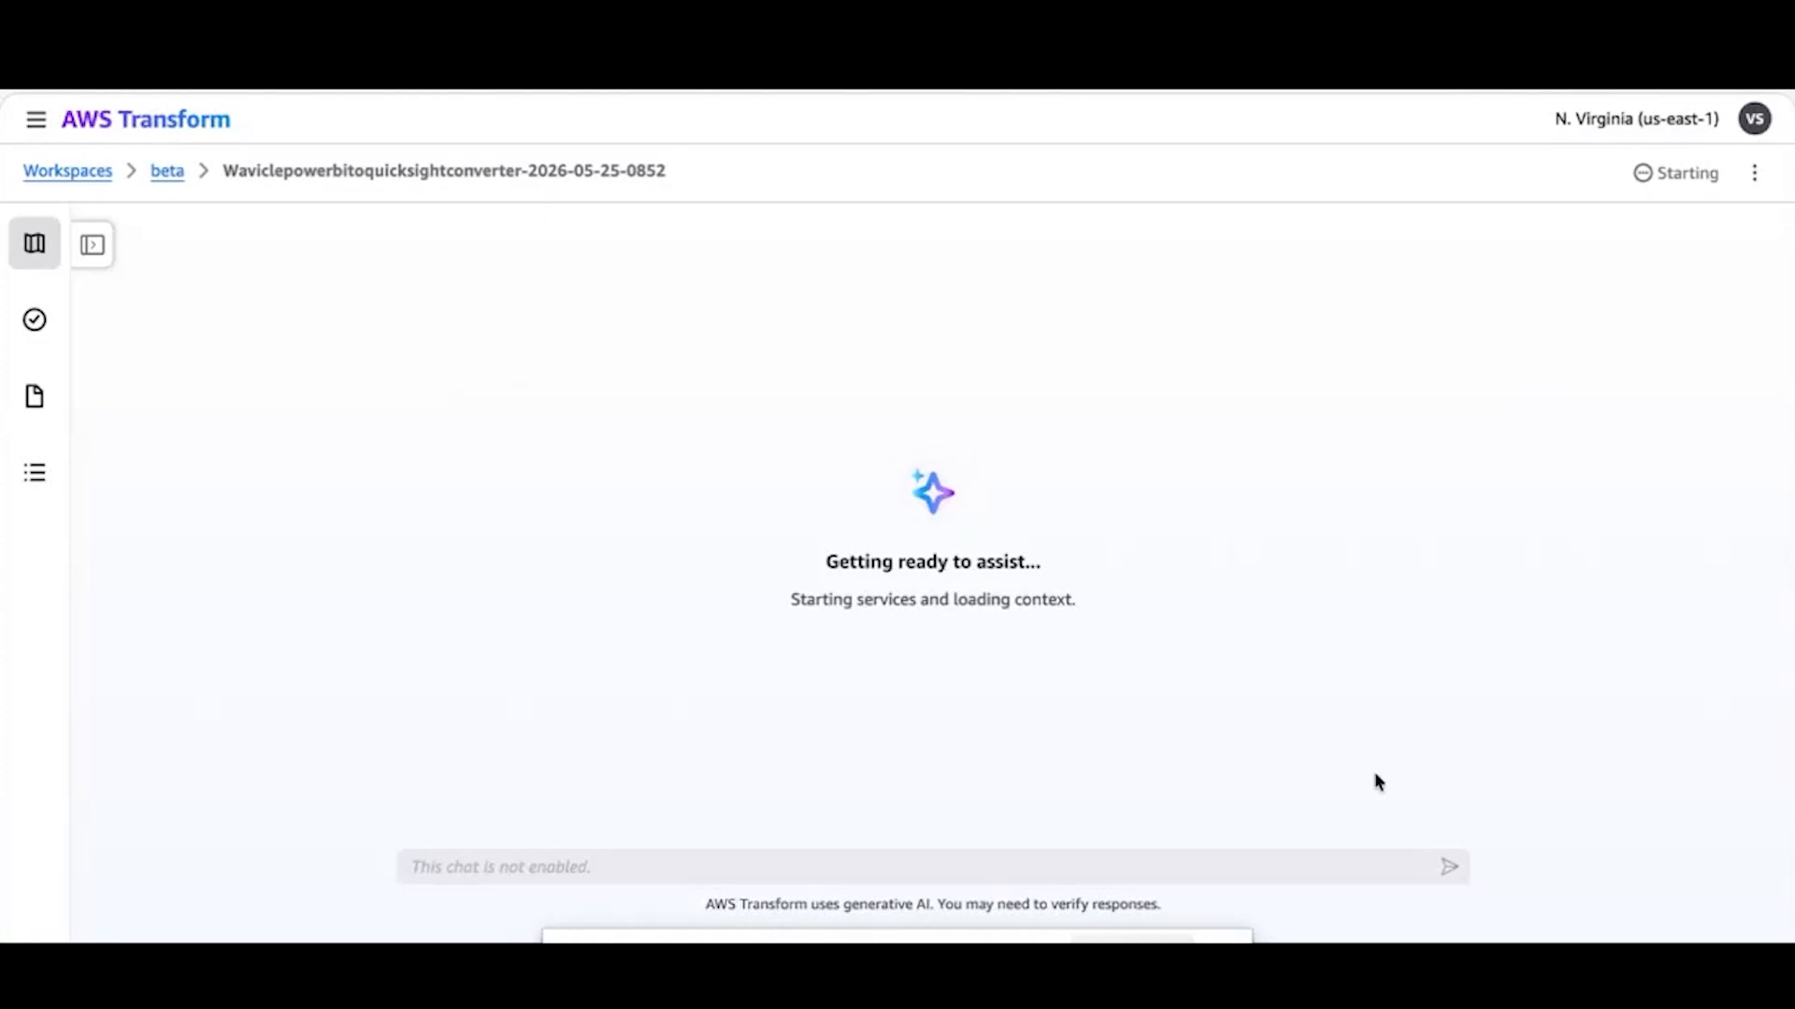
Send the job's agent the message "Help me with migrating powerbi dashboards to quicksight"
{"action": "left_click", "coordinate": [876, 862]}
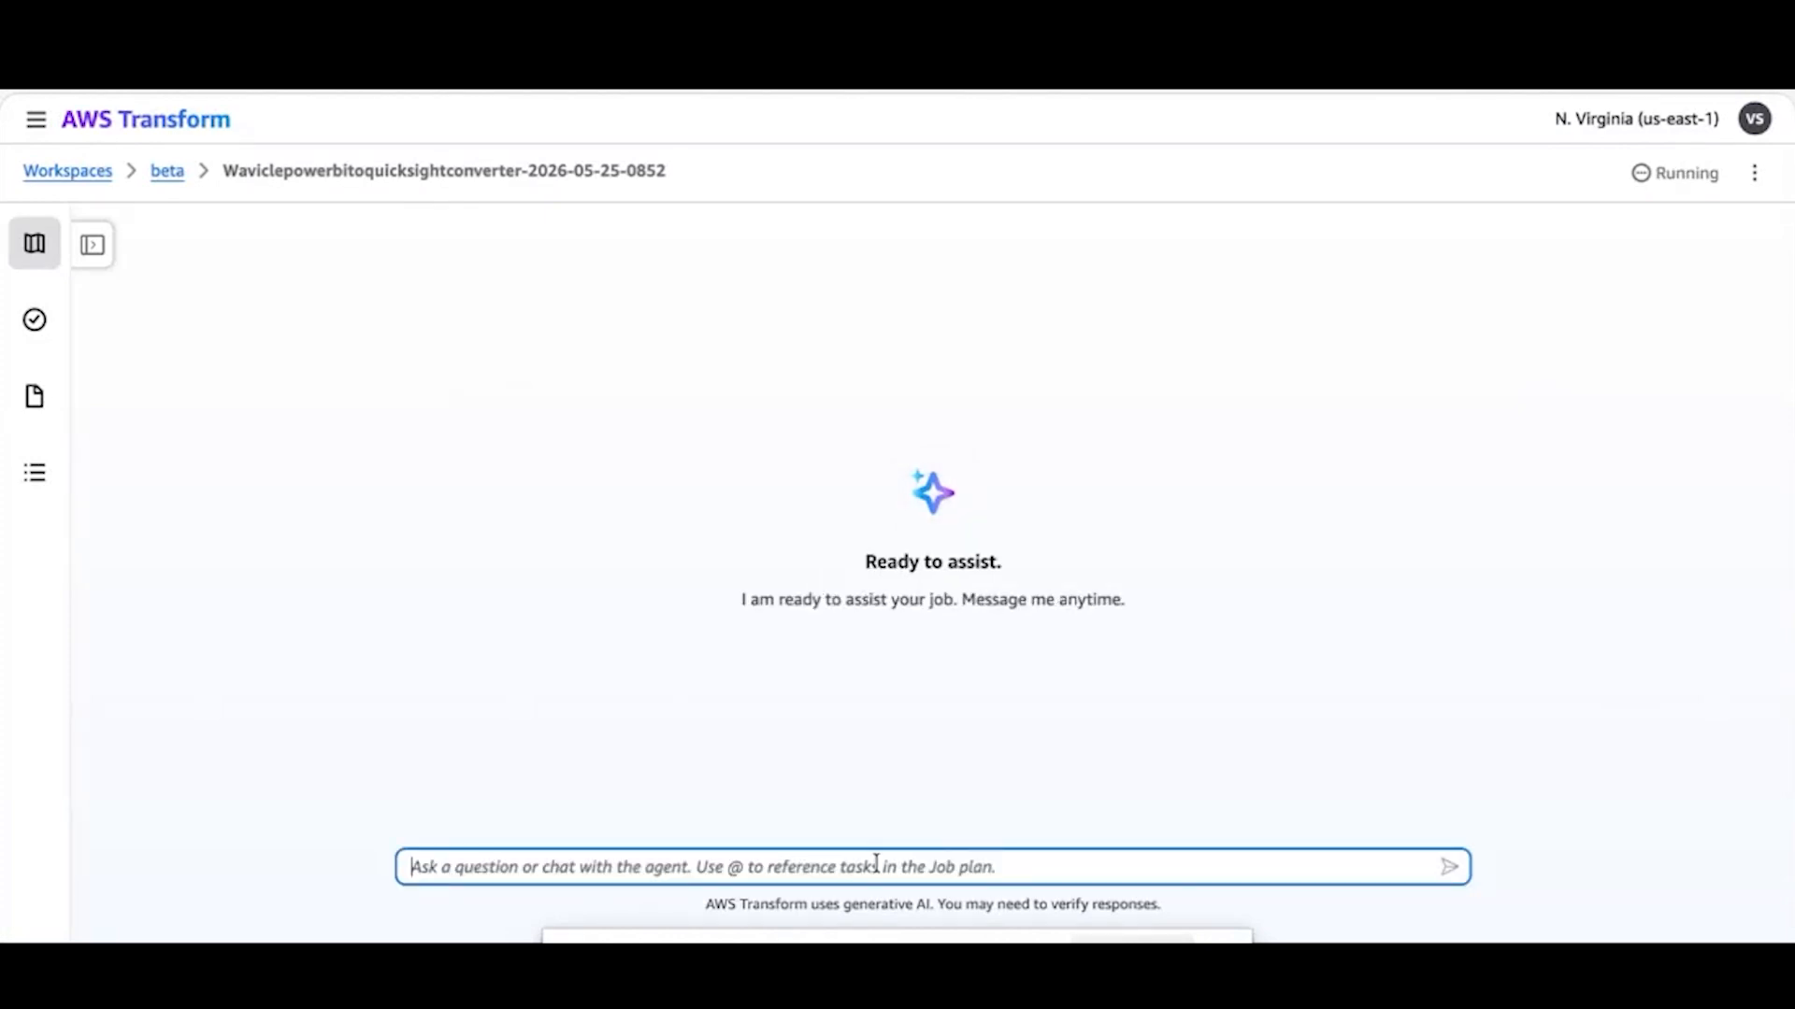
{"action": "type", "text": "Help"}
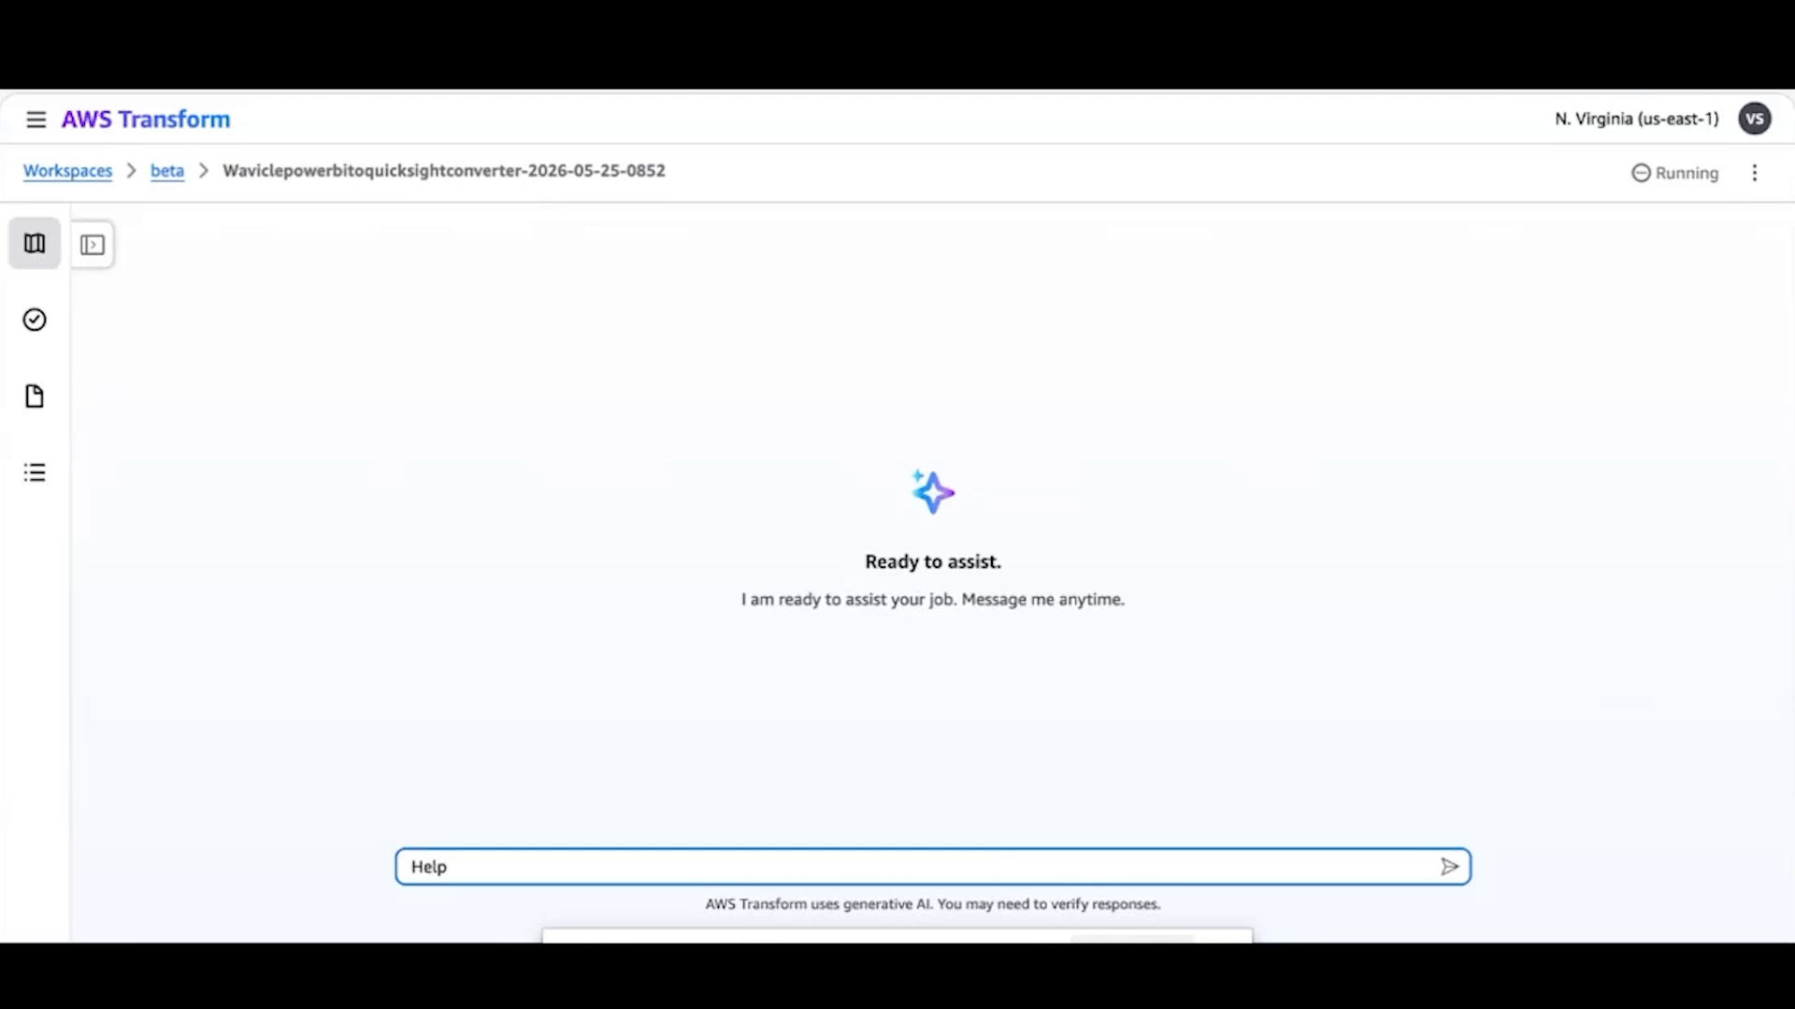
{"action": "type", "text": "me with migrating powerbi dashboards to quicksi"}
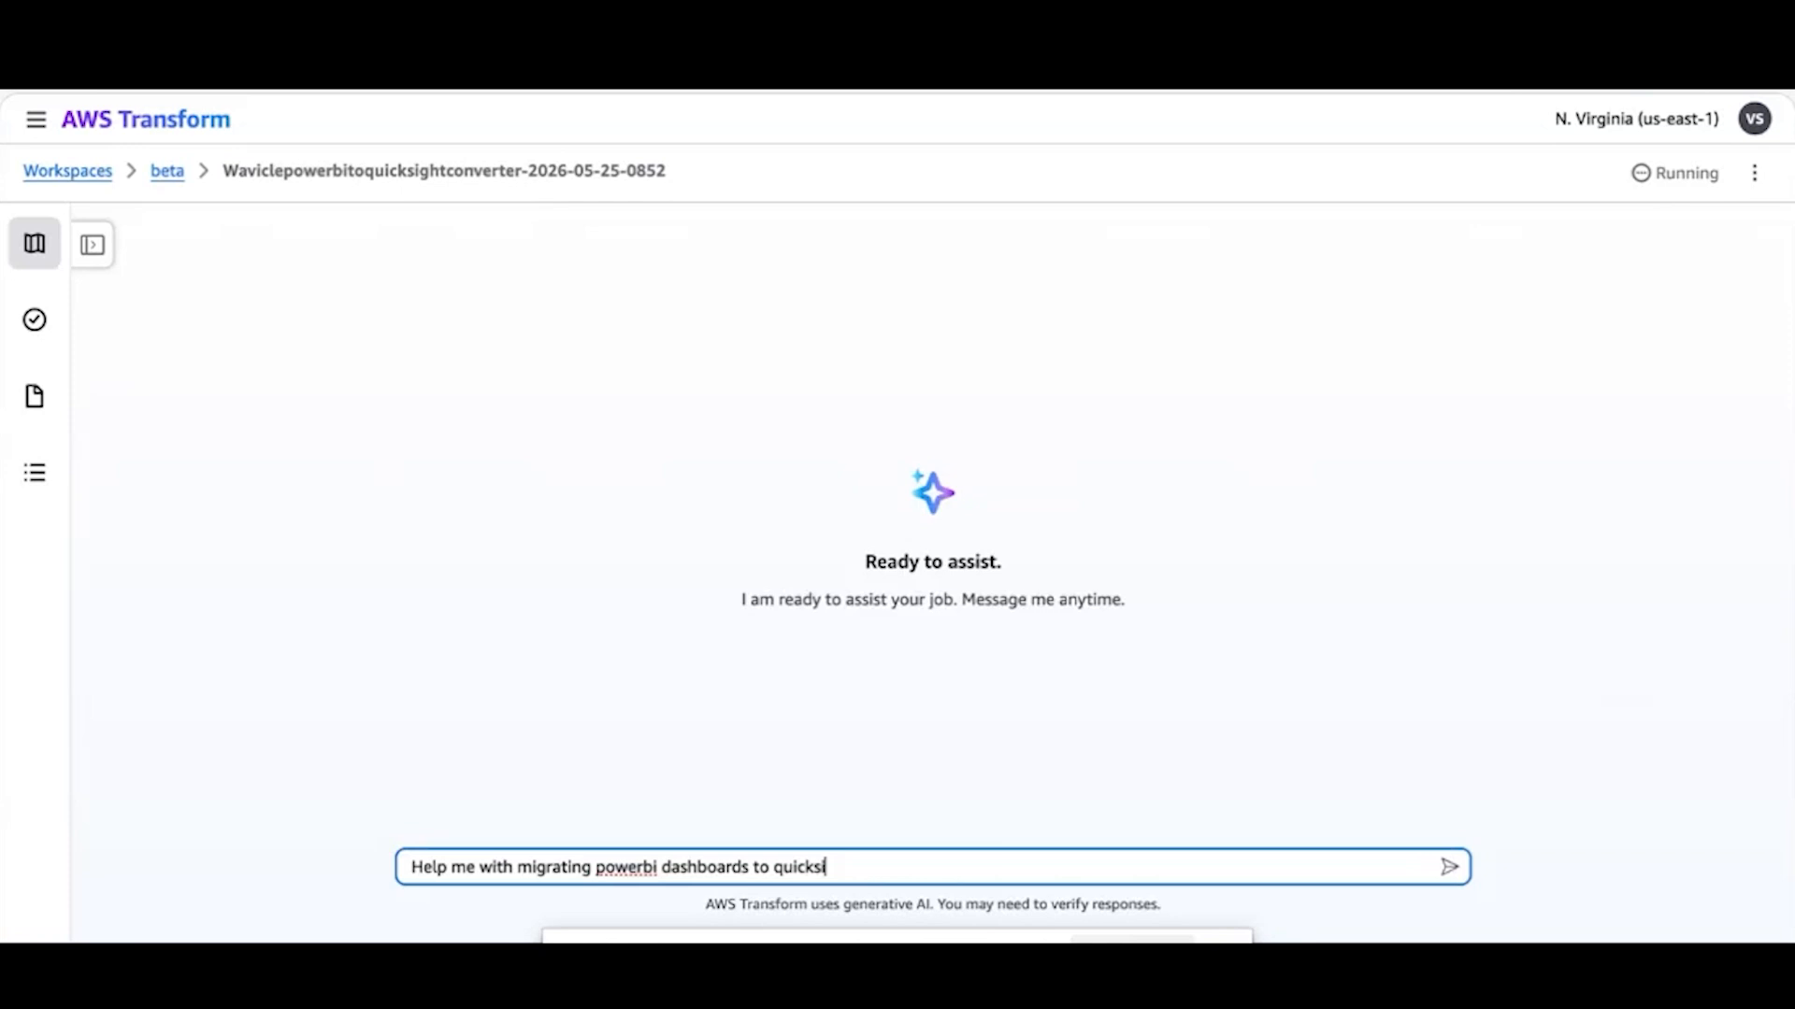
{"action": "type", "text": "ght"}
{"action": "key", "text": "Return"}
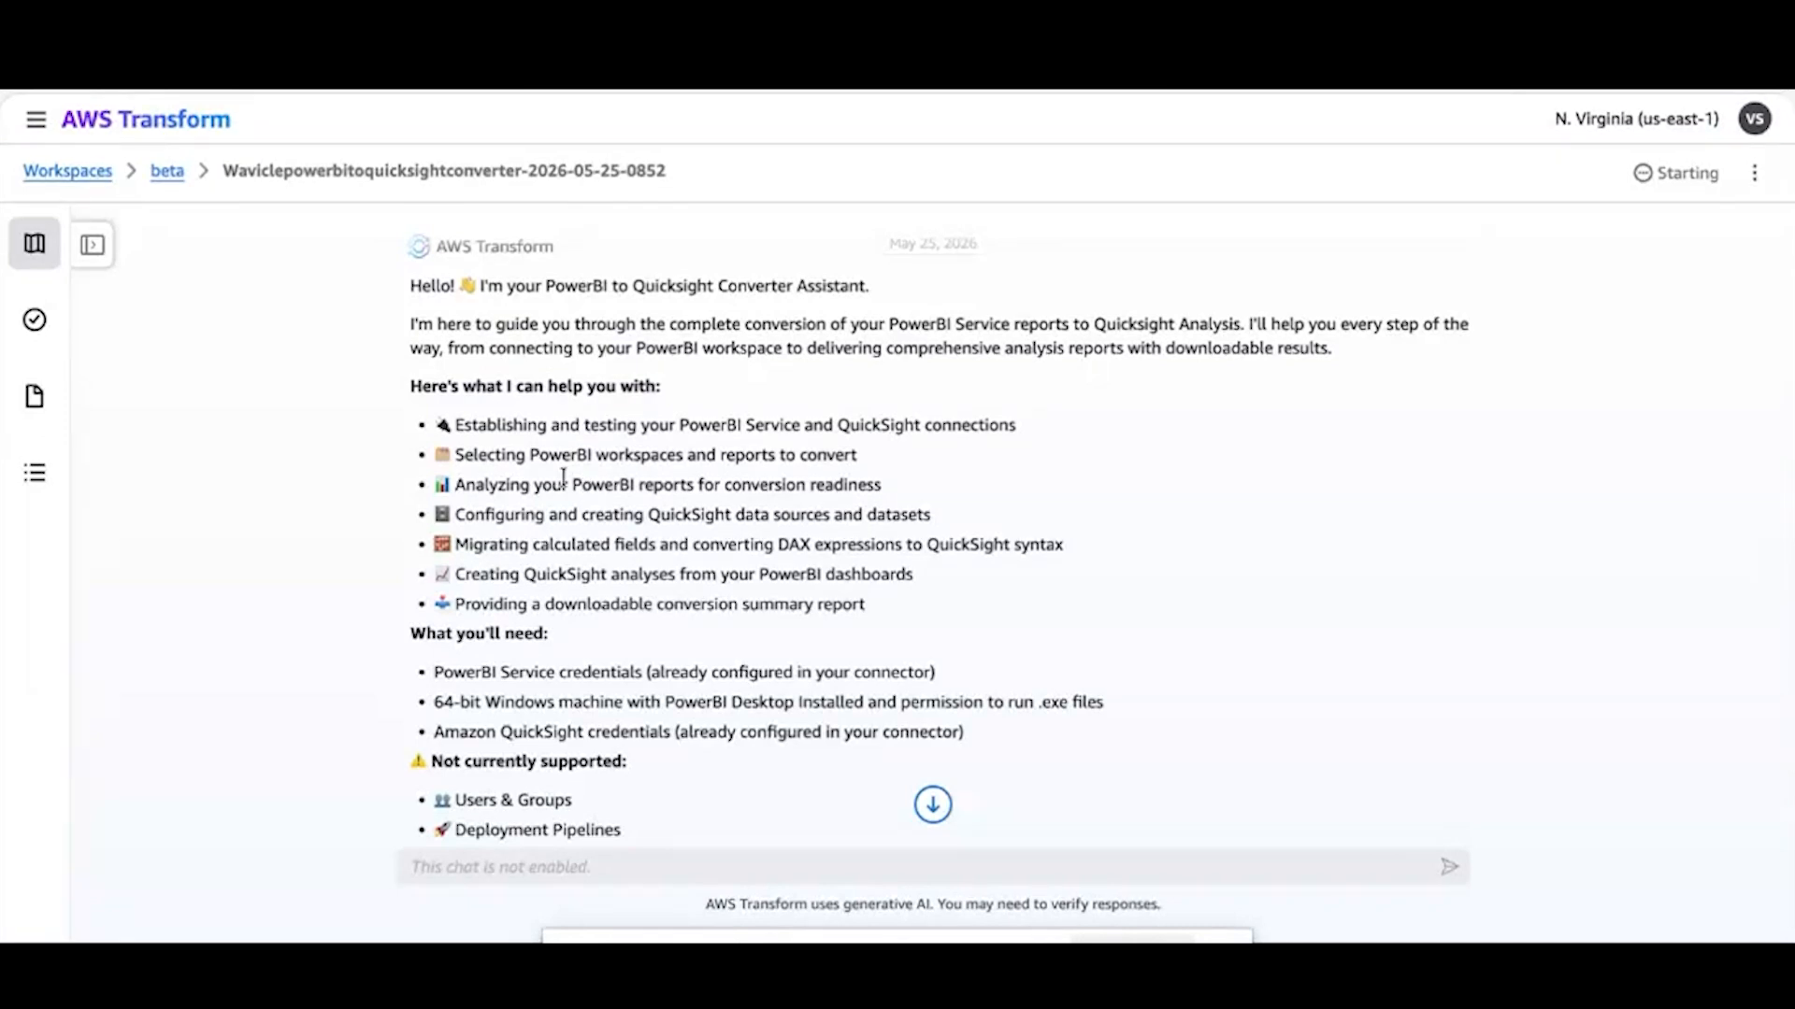
Complete the Get Credentials task with PowerBI credential provider resource-provider-api-key-si64w and the Amazon-QuickSight-Transform-Connector, and submit it
{"action": "scroll", "coordinate": [564, 477], "scroll_direction": "down", "scroll_amount": 2}
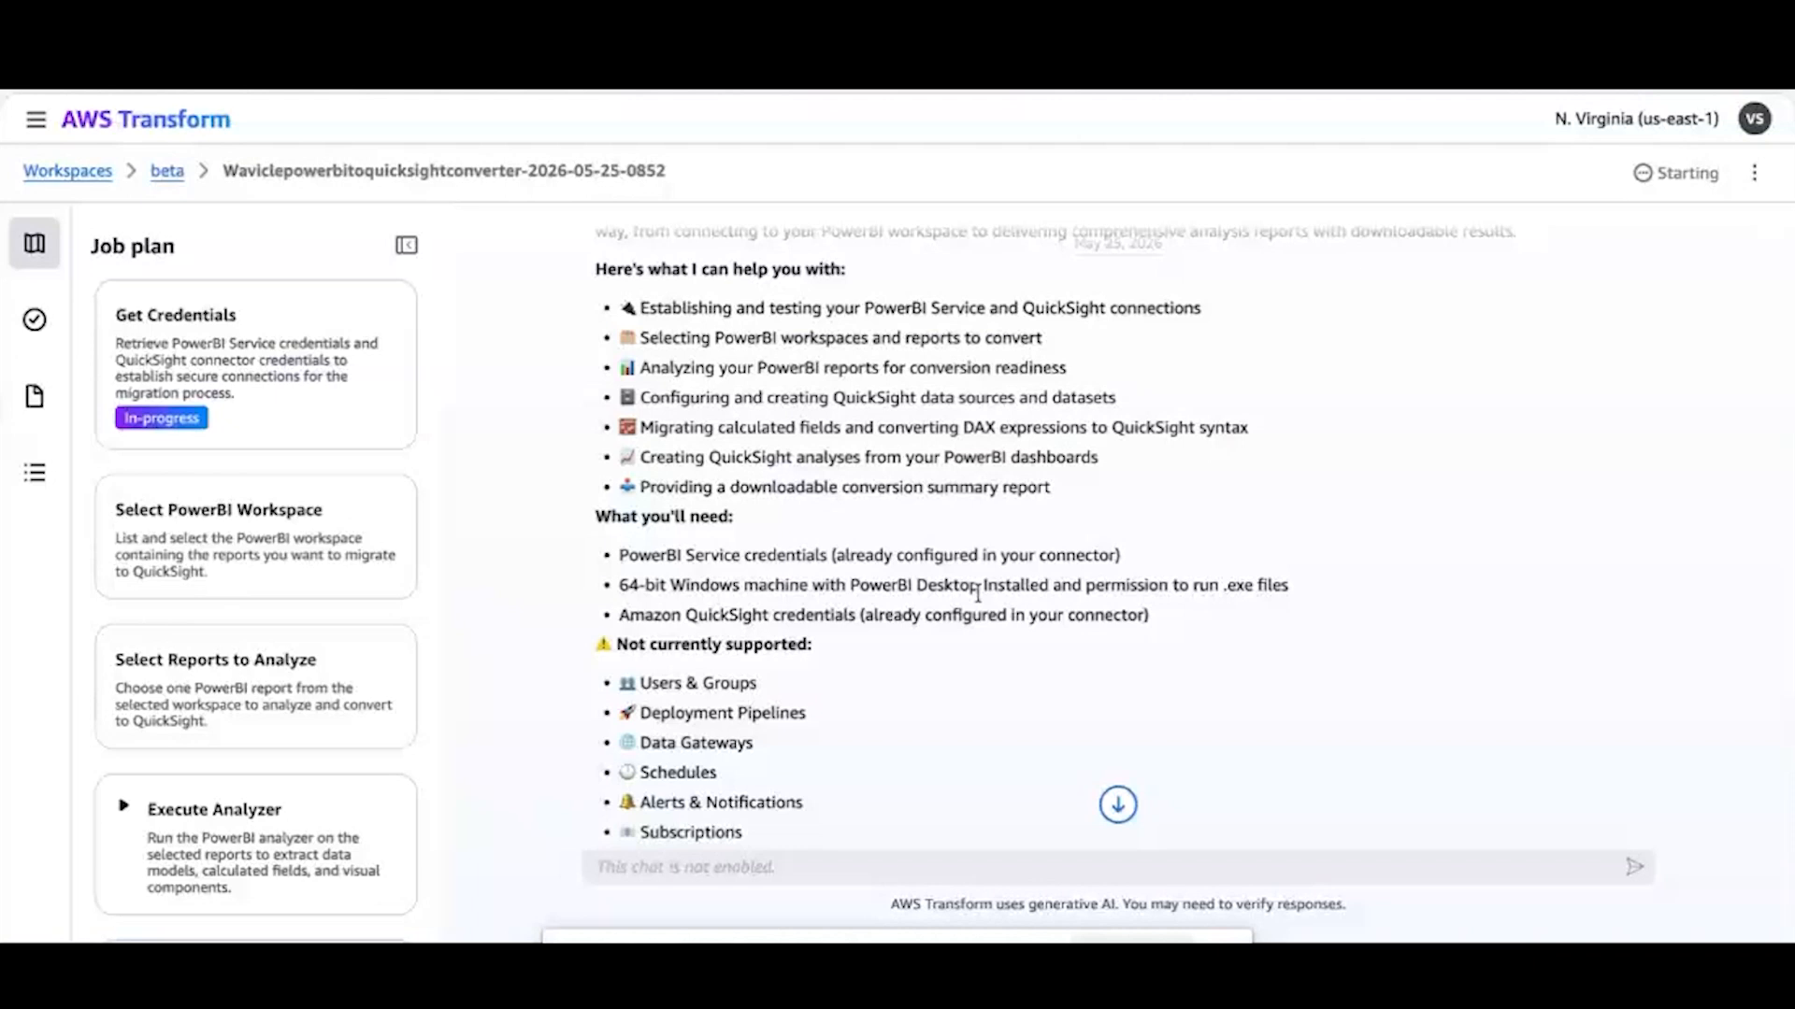
{"action": "scroll", "coordinate": [978, 591], "scroll_direction": "down", "scroll_amount": 3}
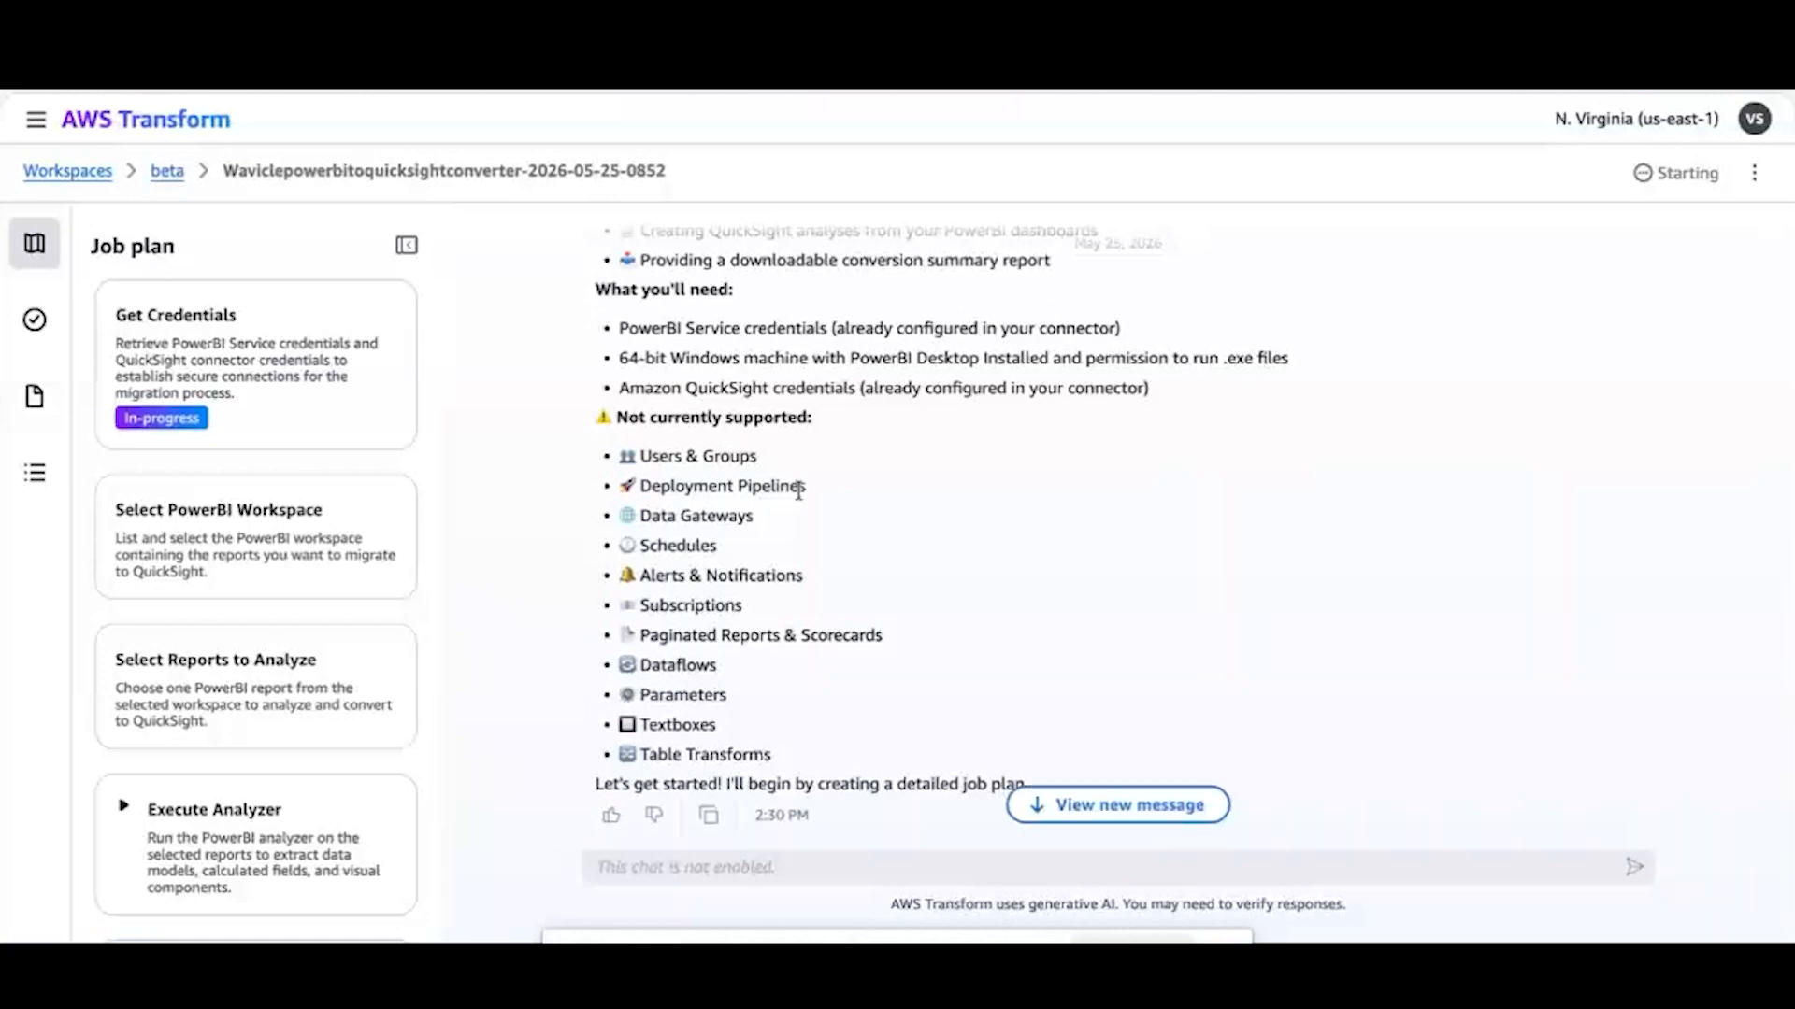
{"action": "scroll", "coordinate": [798, 490], "scroll_direction": "down", "scroll_amount": 6}
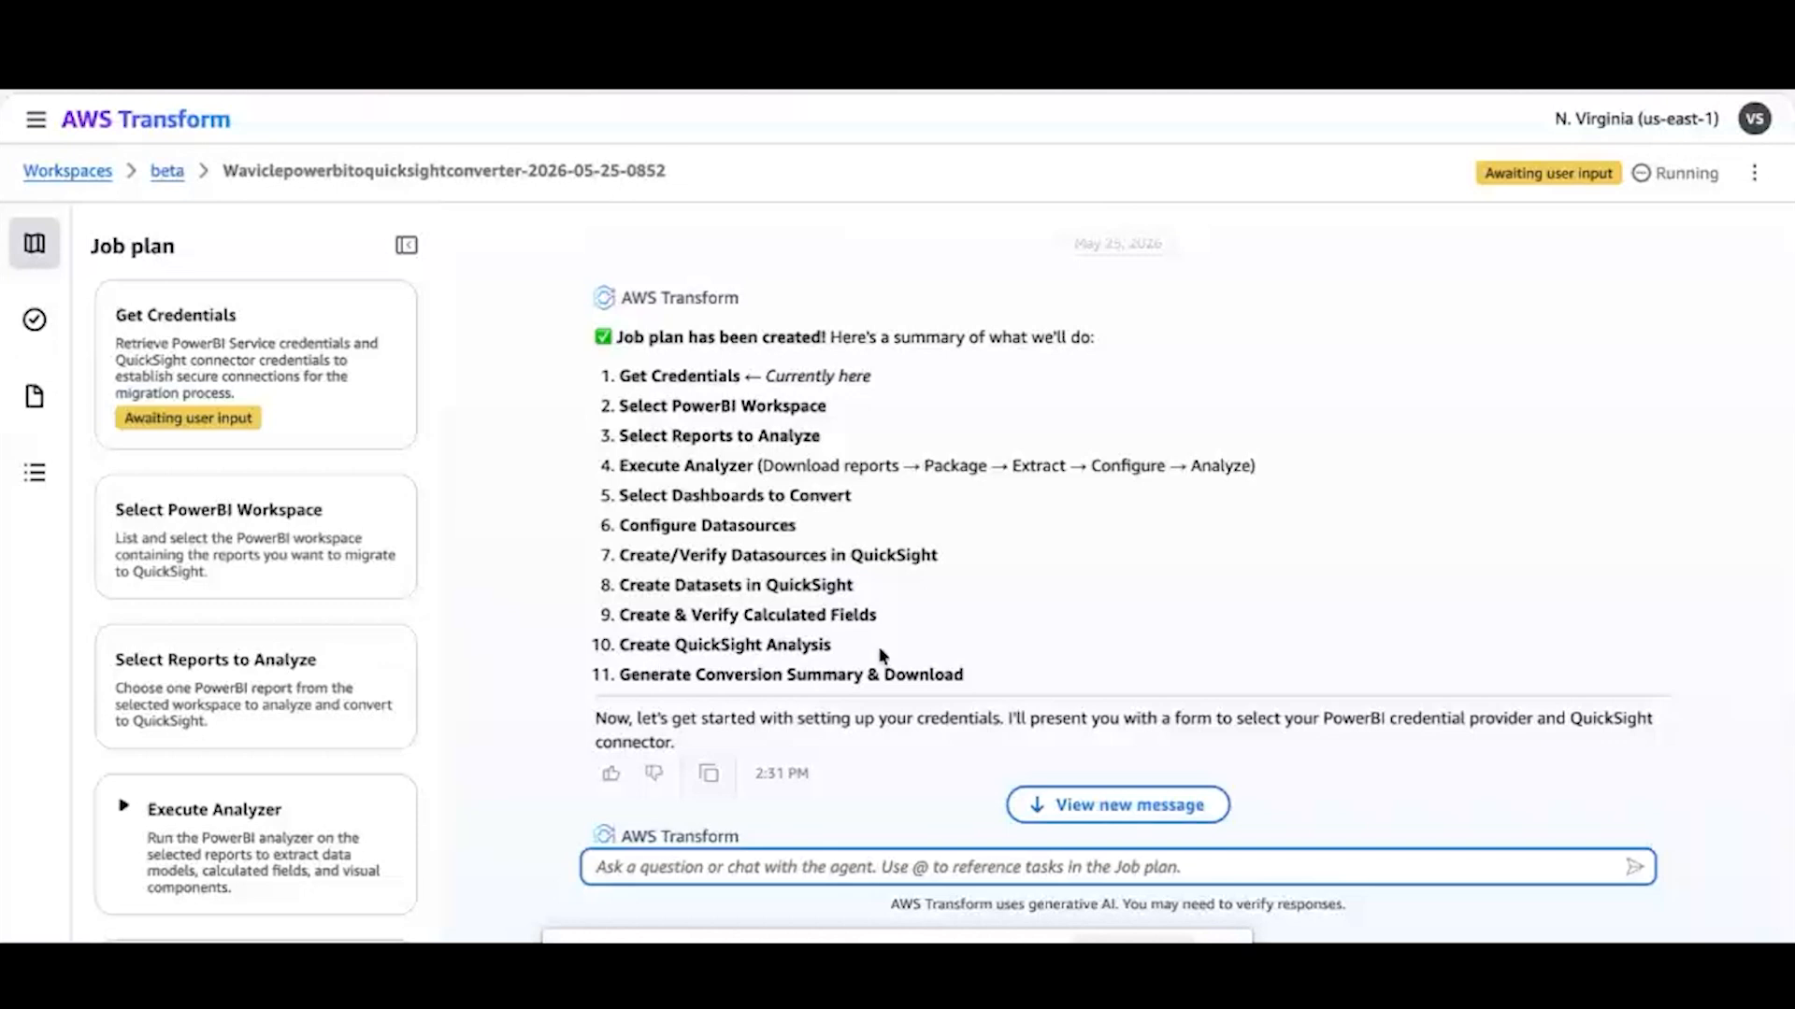
{"action": "left_click", "coordinate": [270, 356]}
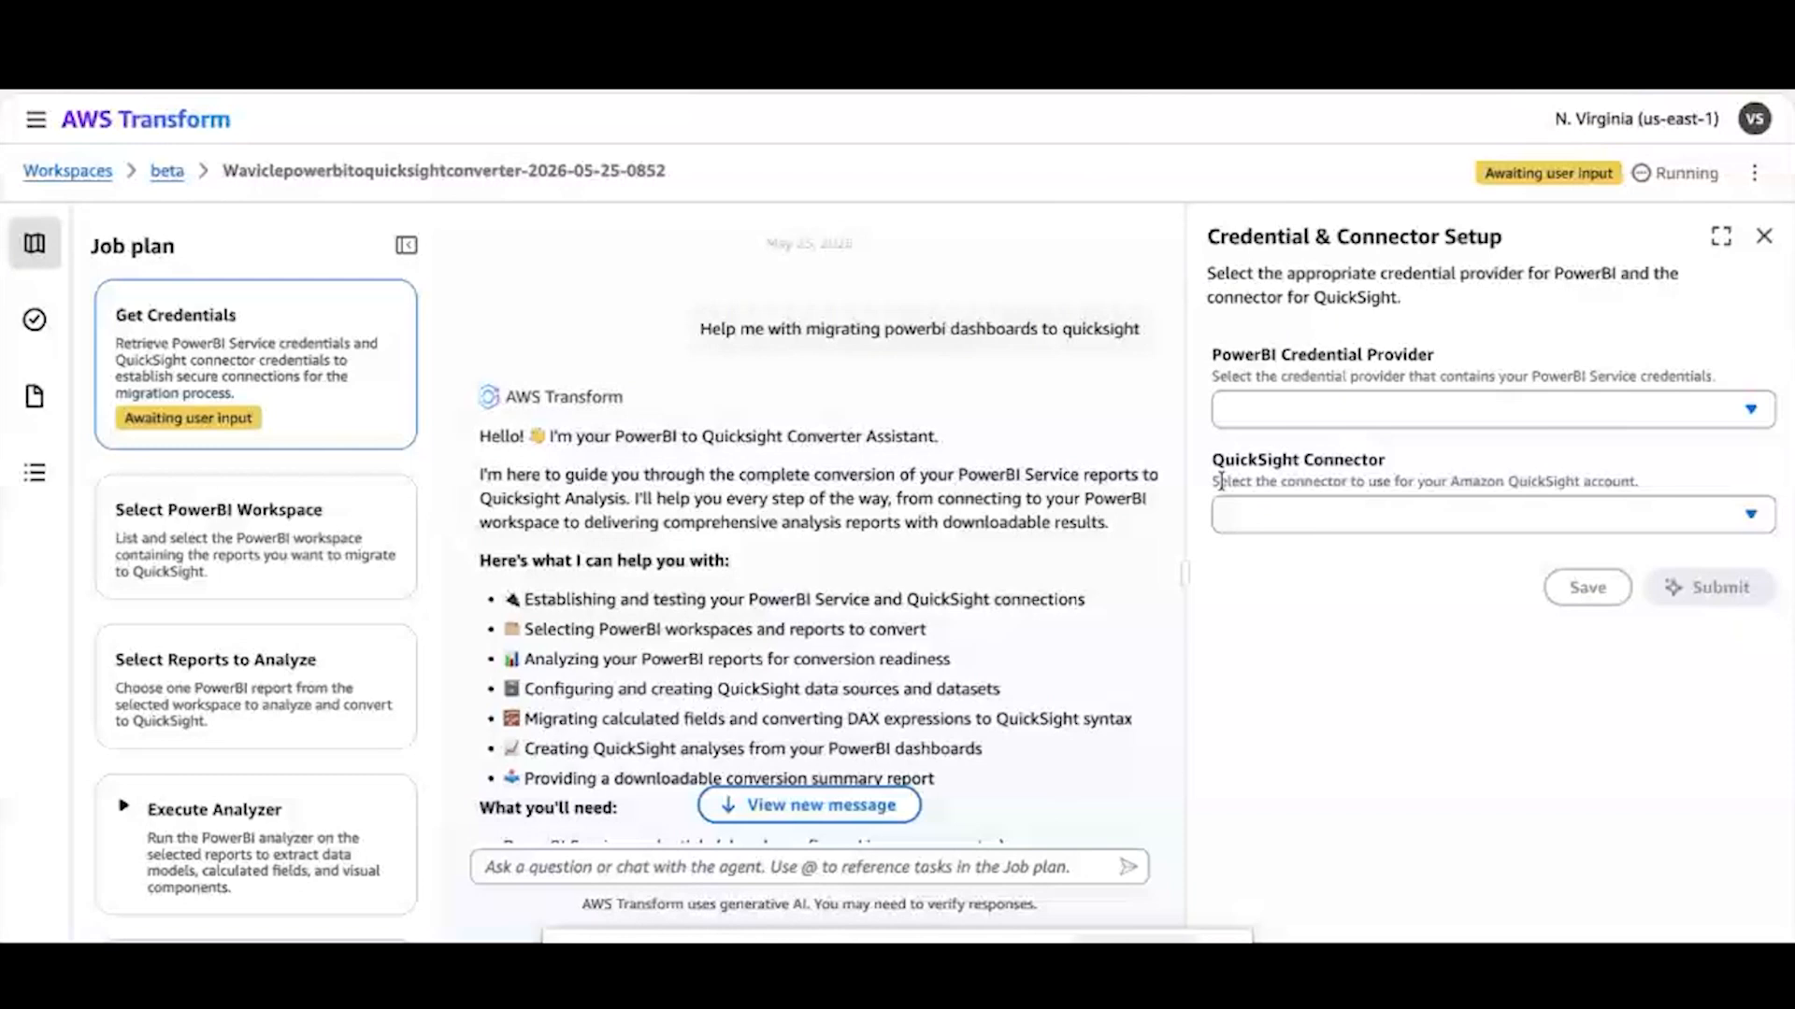
{"action": "left_click", "coordinate": [1638, 427]}
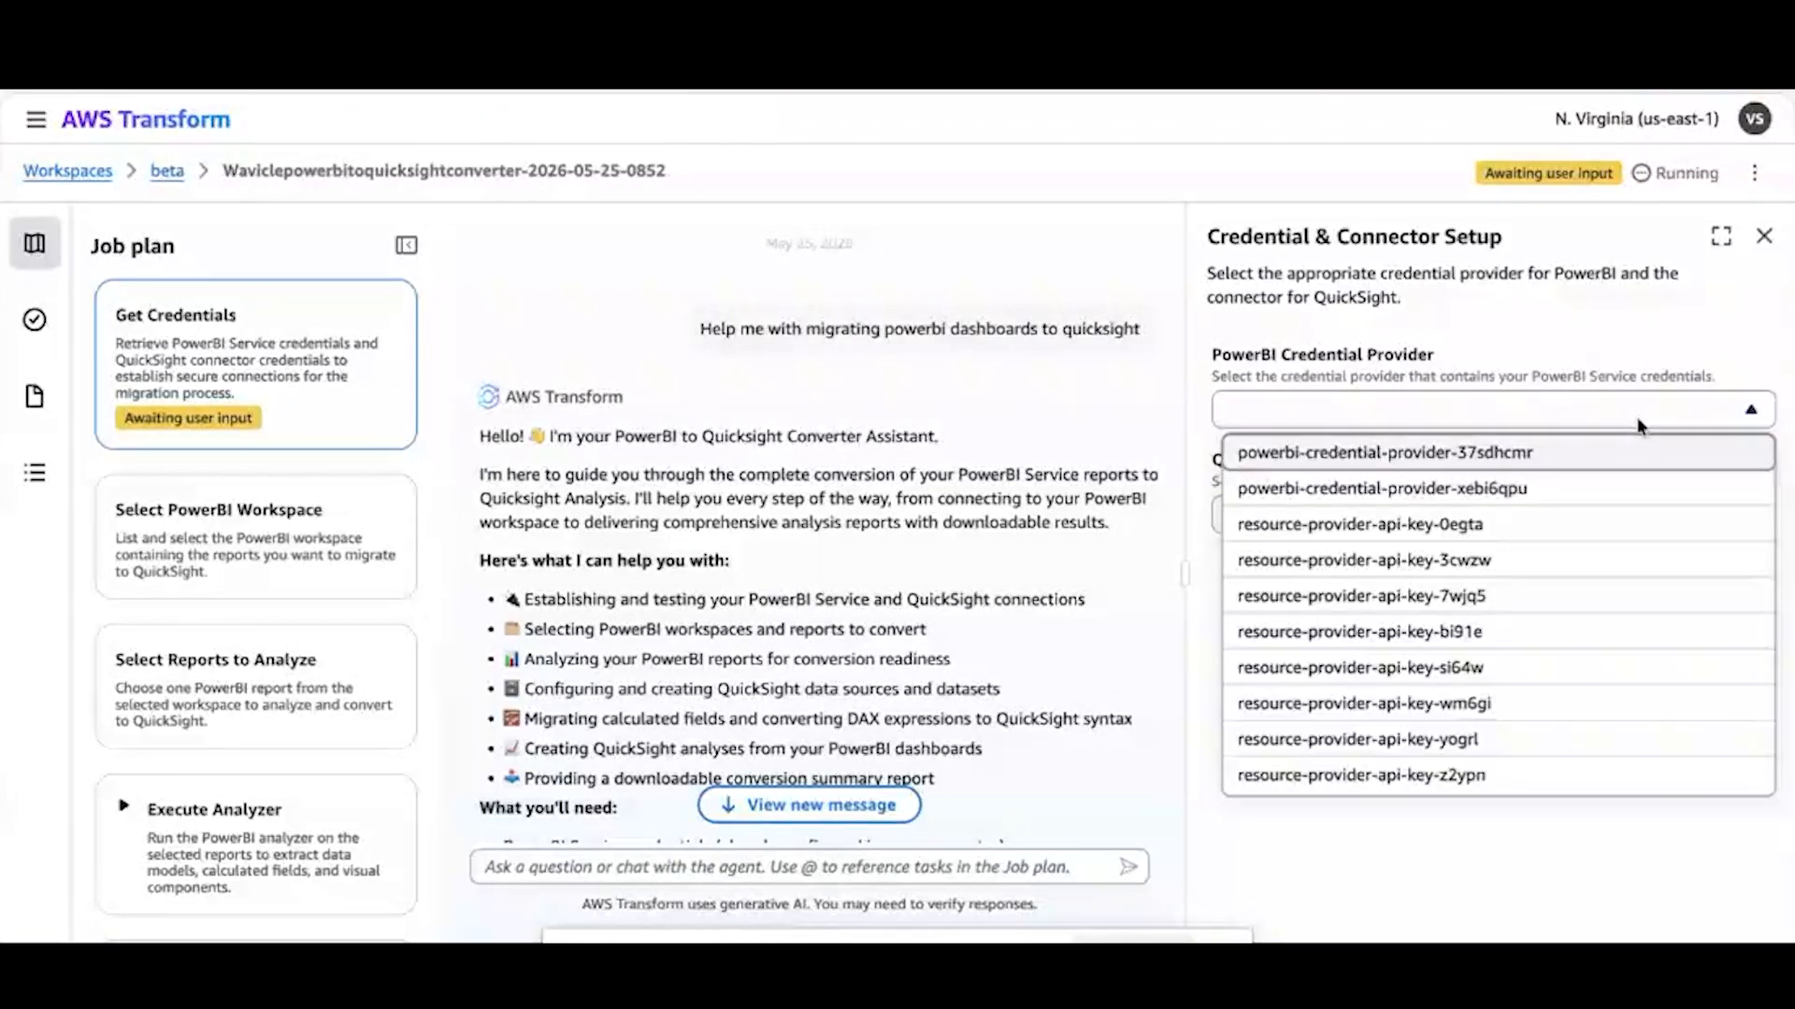
{"action": "left_click", "coordinate": [1459, 669]}
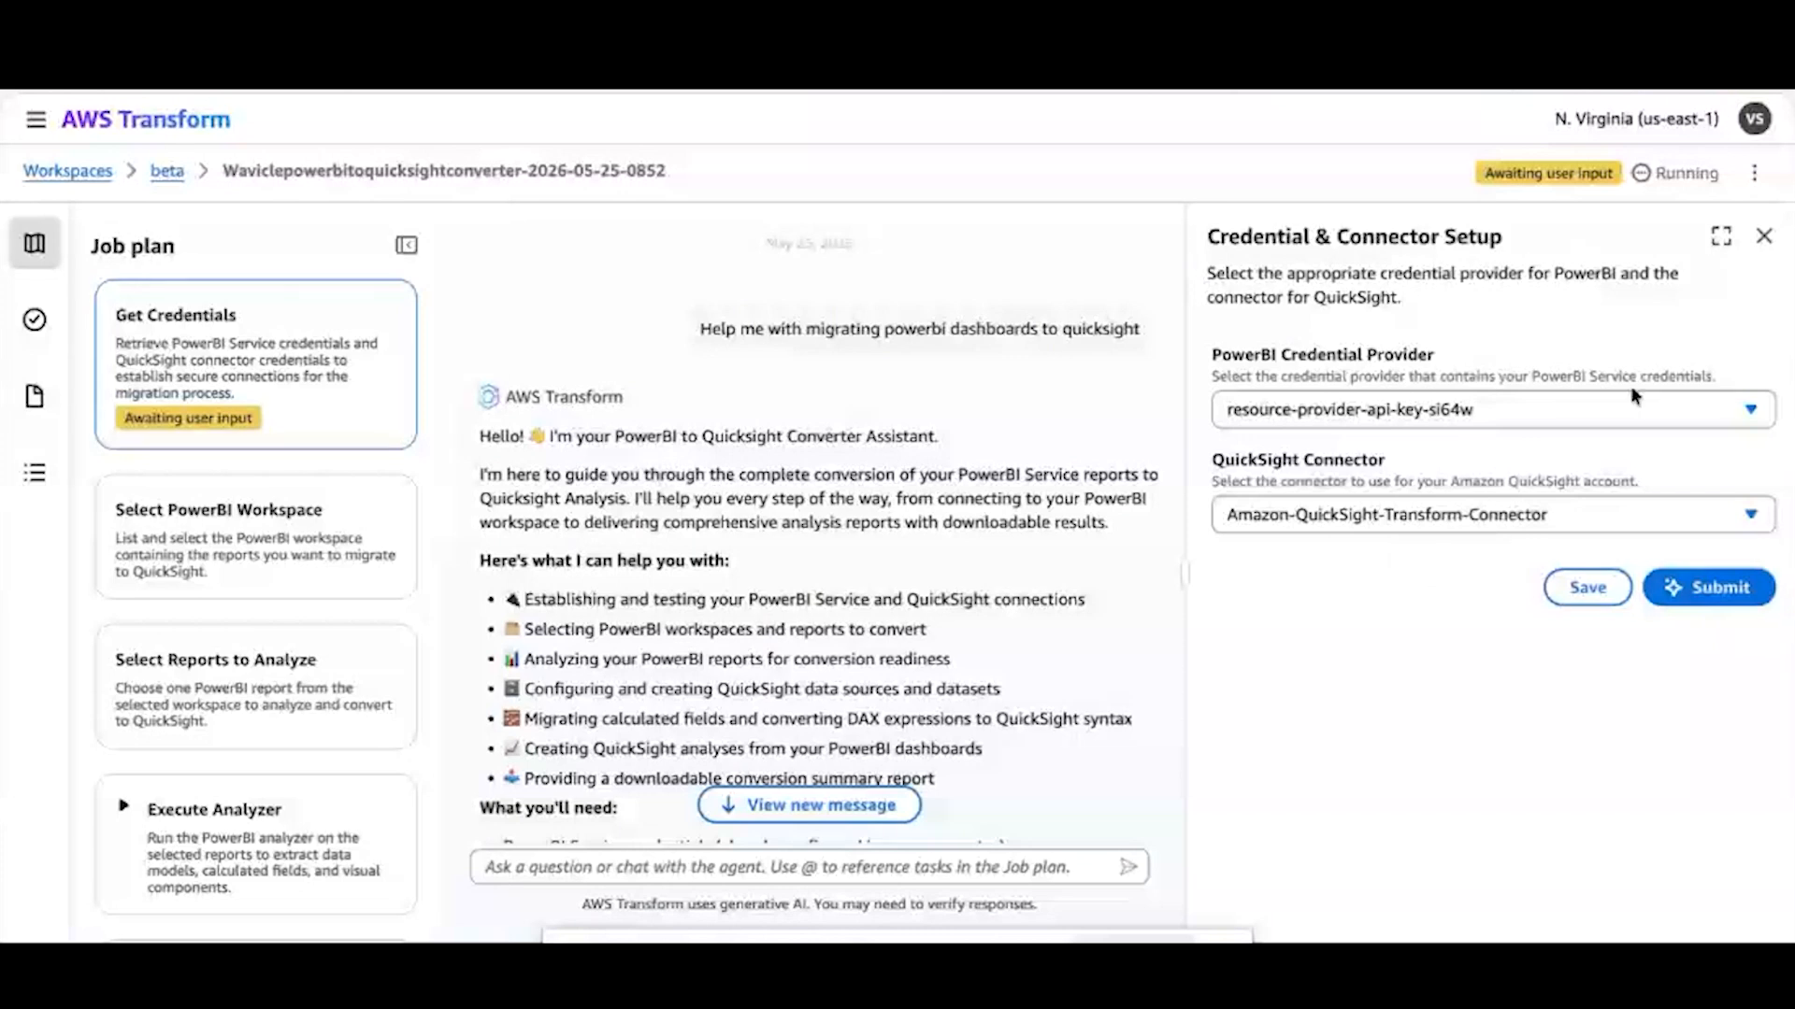
{"action": "left_click", "coordinate": [1711, 598]}
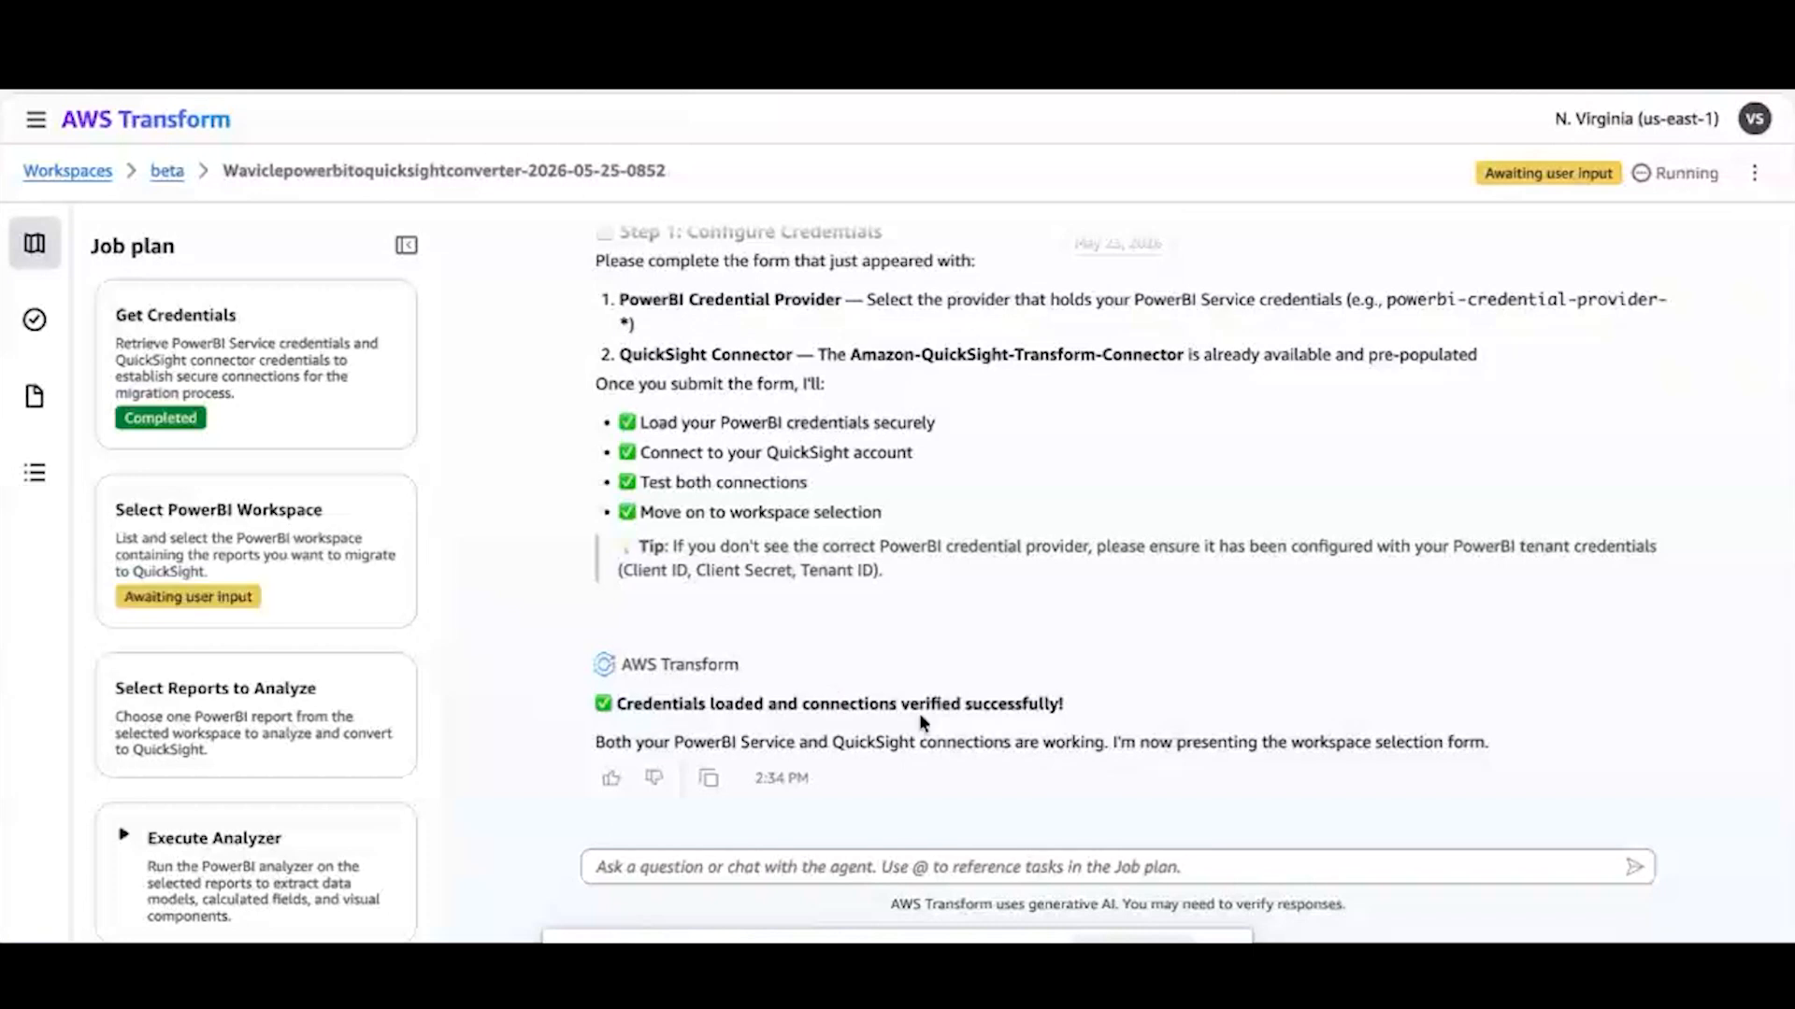
Submit PBI_Demo as the PowerBI workspace and User Streaming Analysis as the report to analyze
{"action": "left_click", "coordinate": [323, 562]}
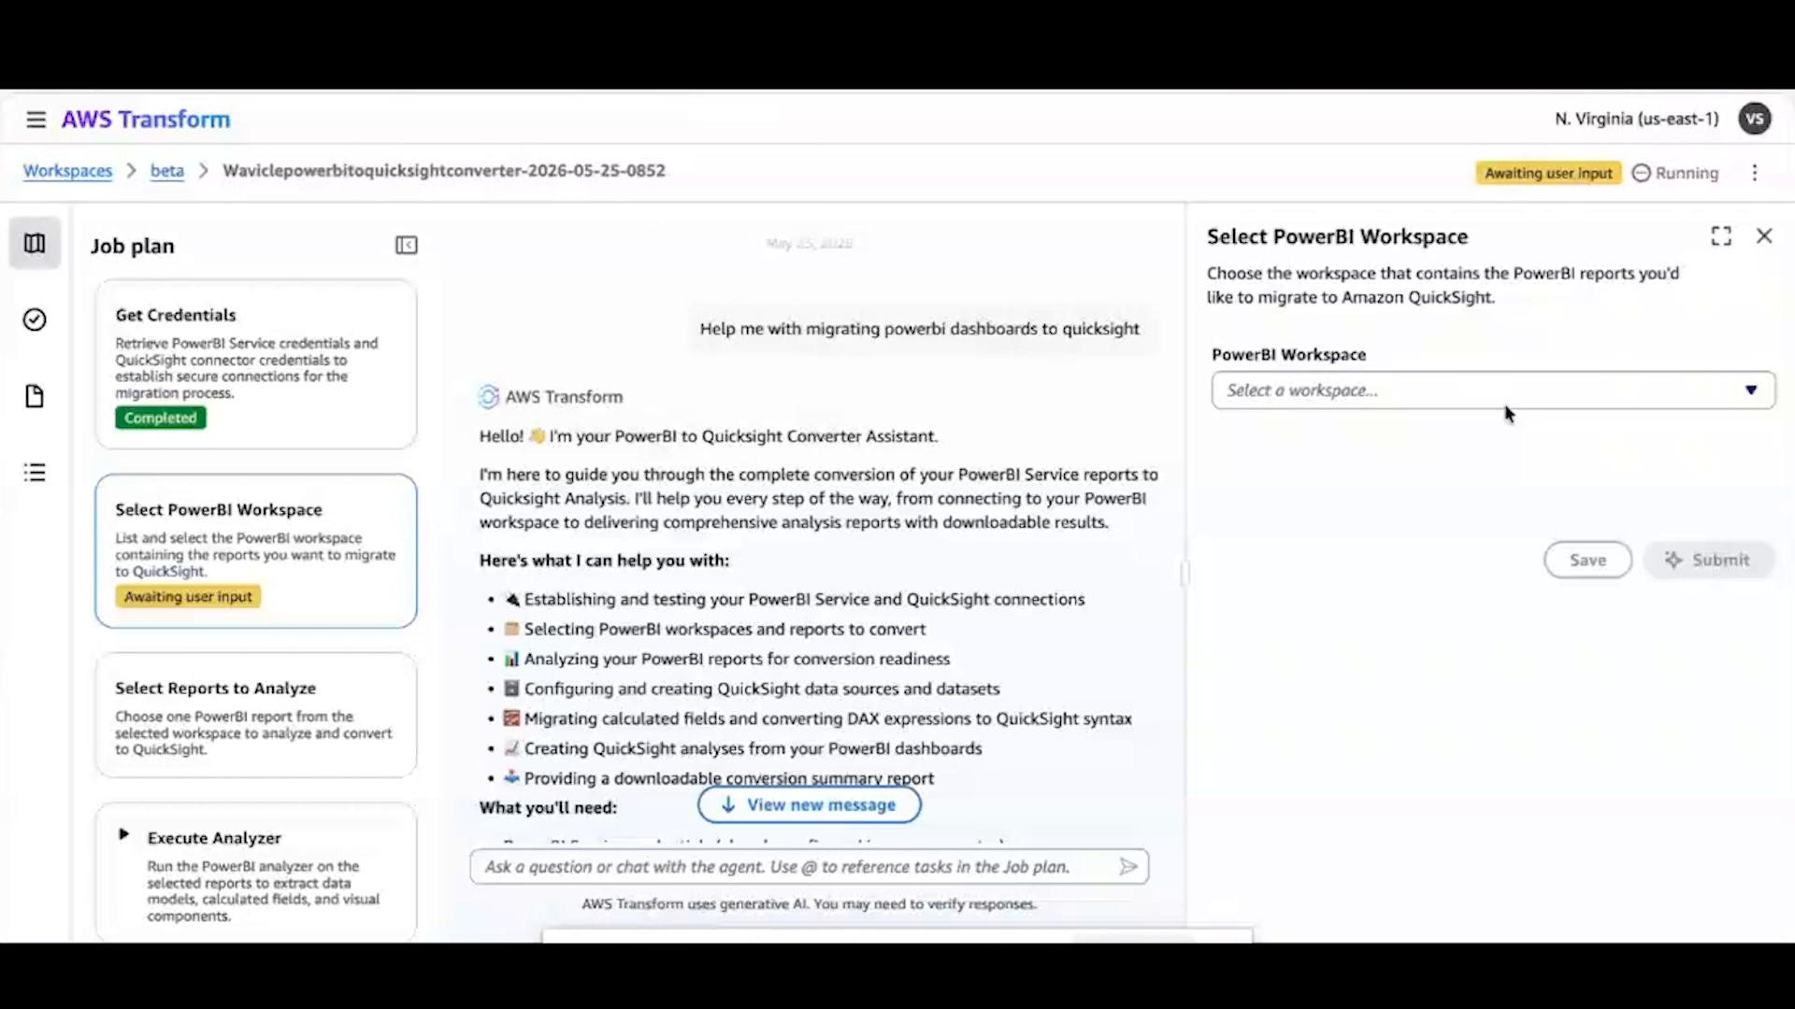
{"action": "left_click", "coordinate": [1690, 400]}
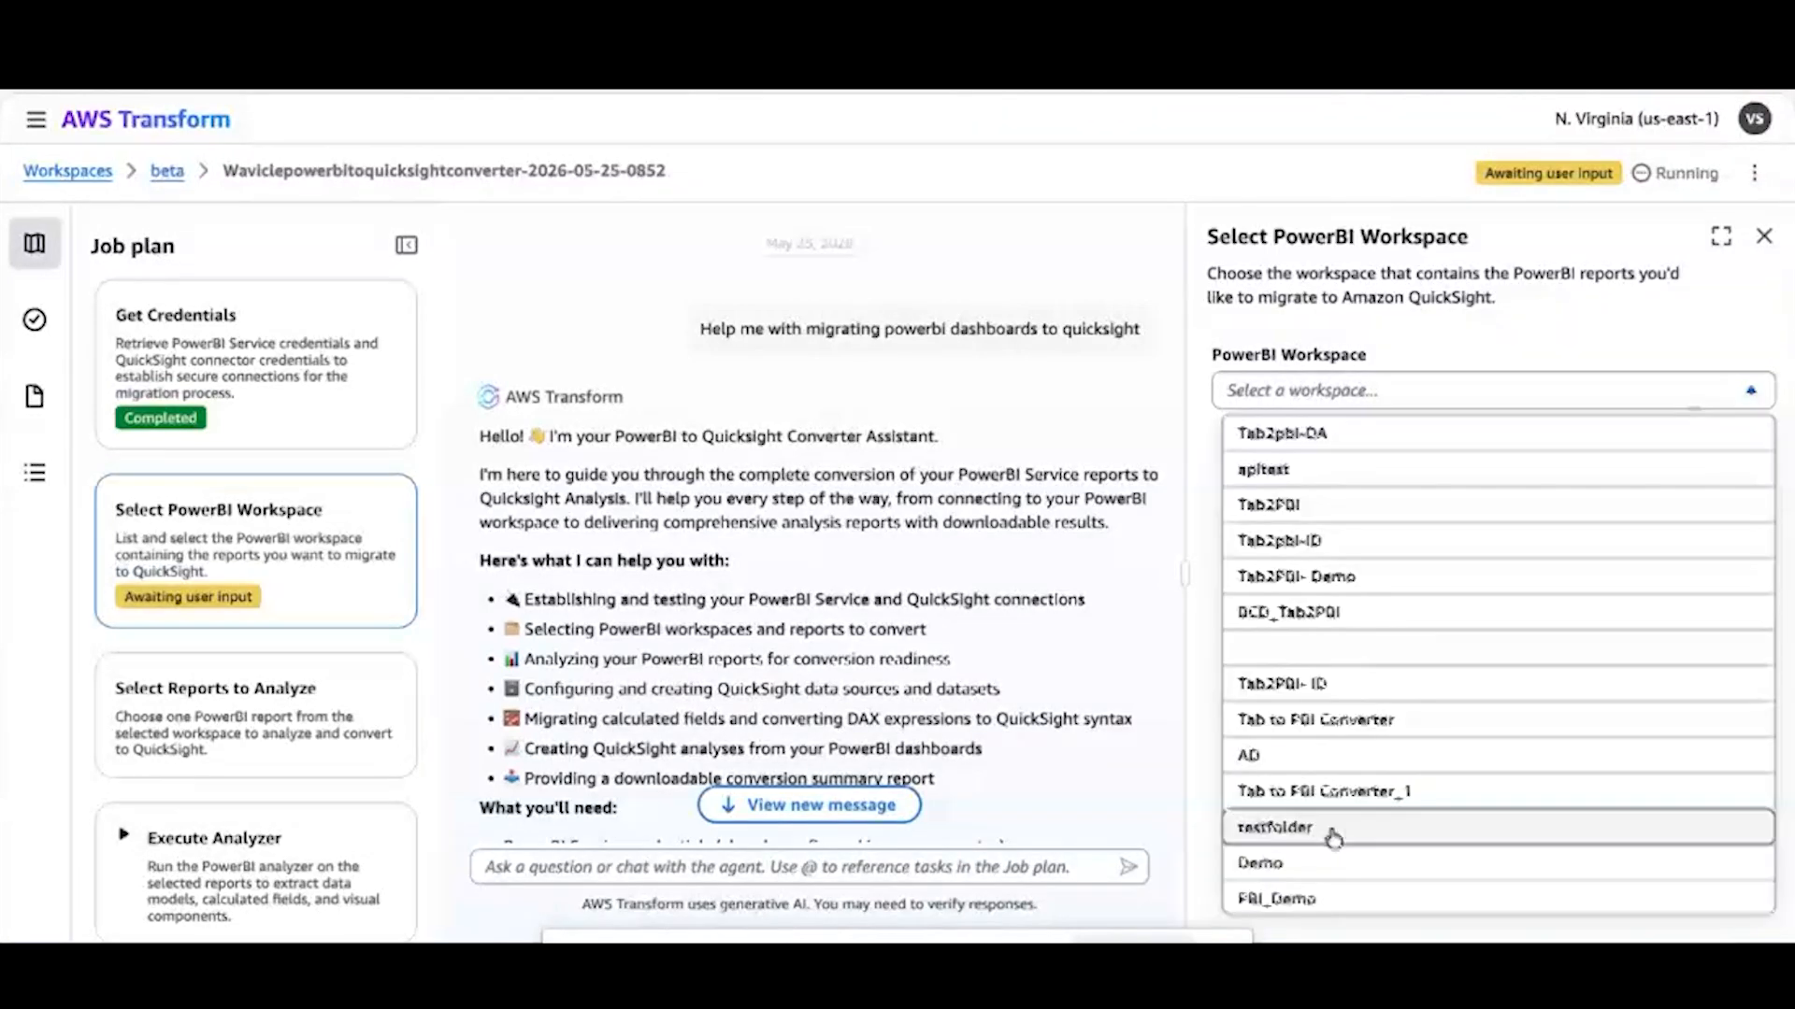
{"action": "left_click", "coordinate": [1333, 895]}
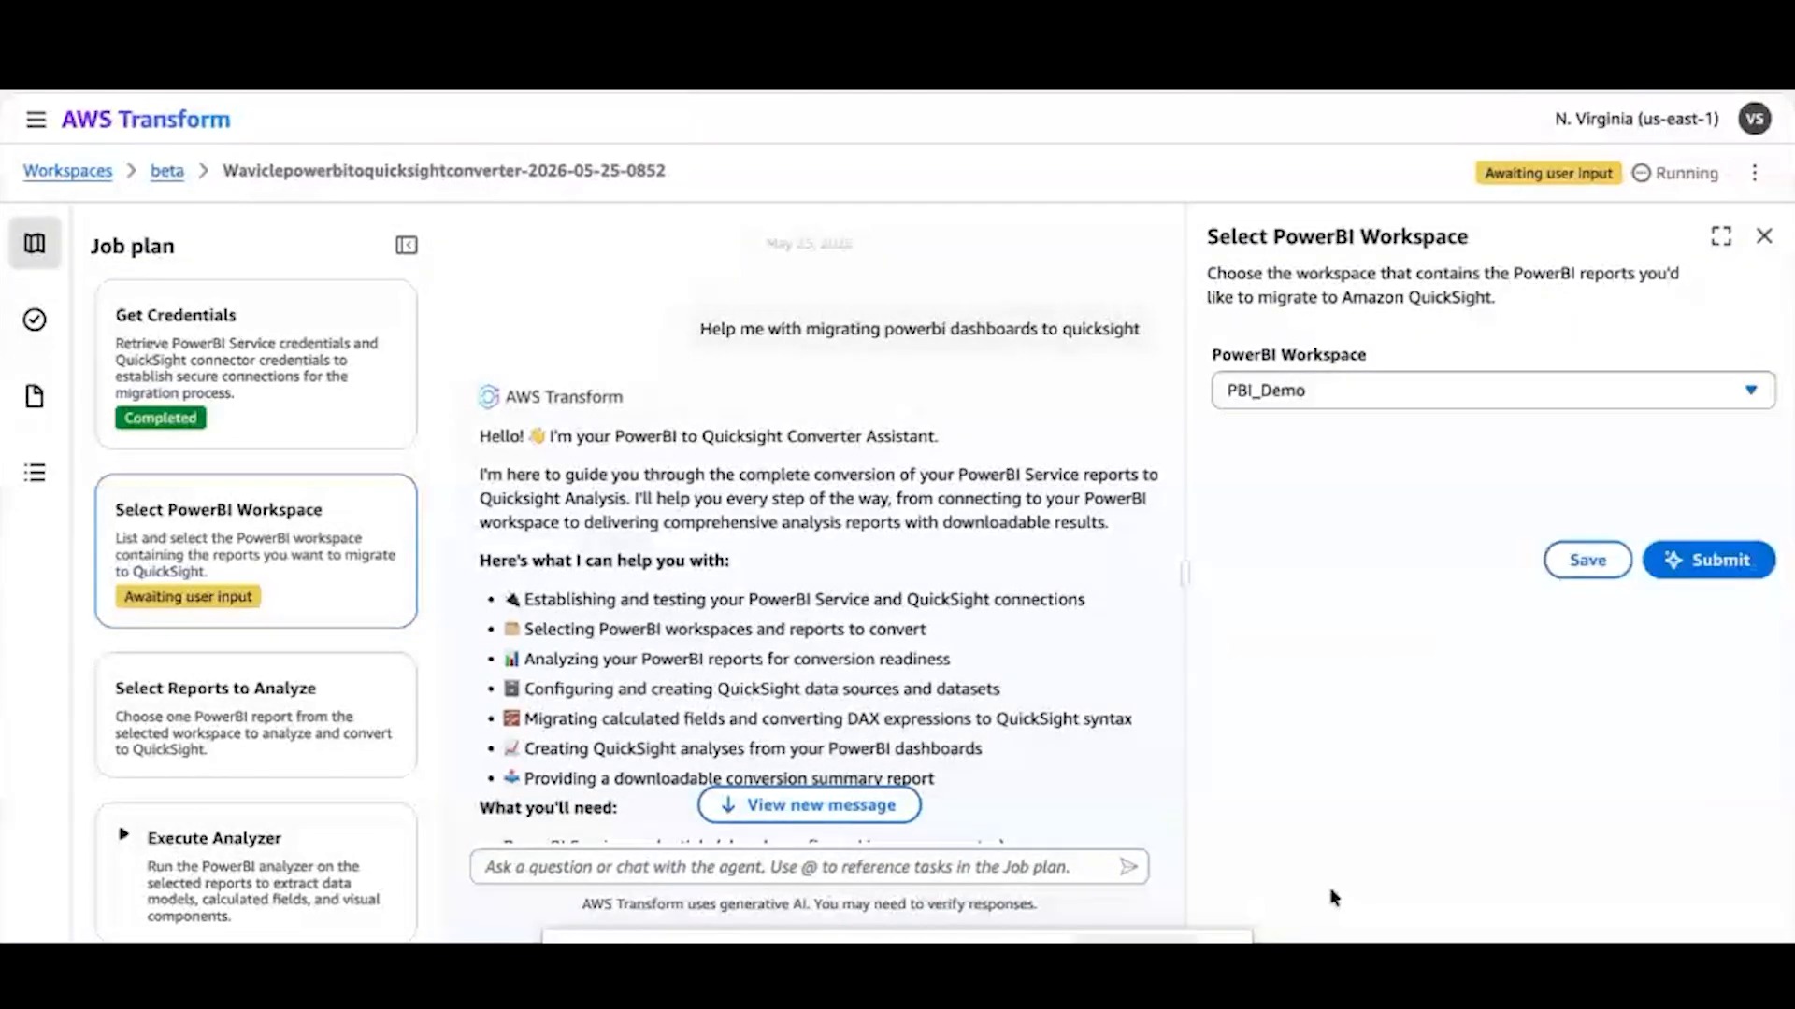
{"action": "left_click", "coordinate": [1699, 568]}
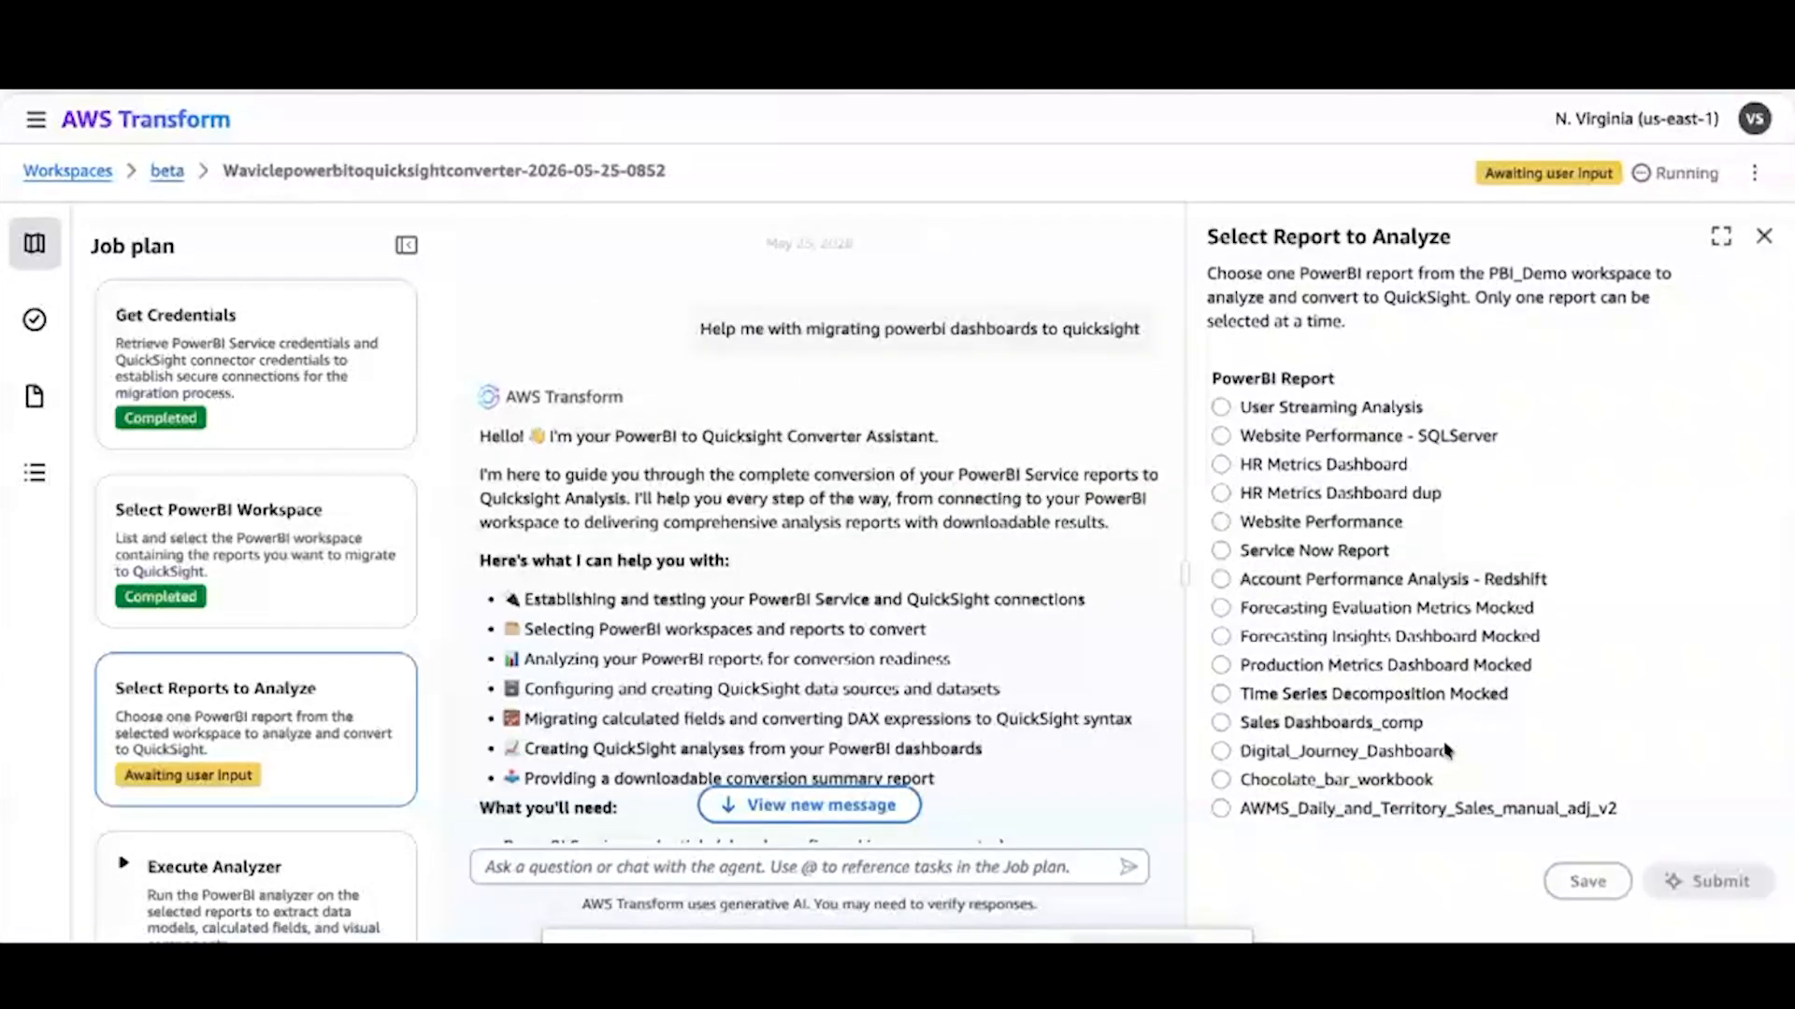
{"action": "left_click", "coordinate": [1221, 409]}
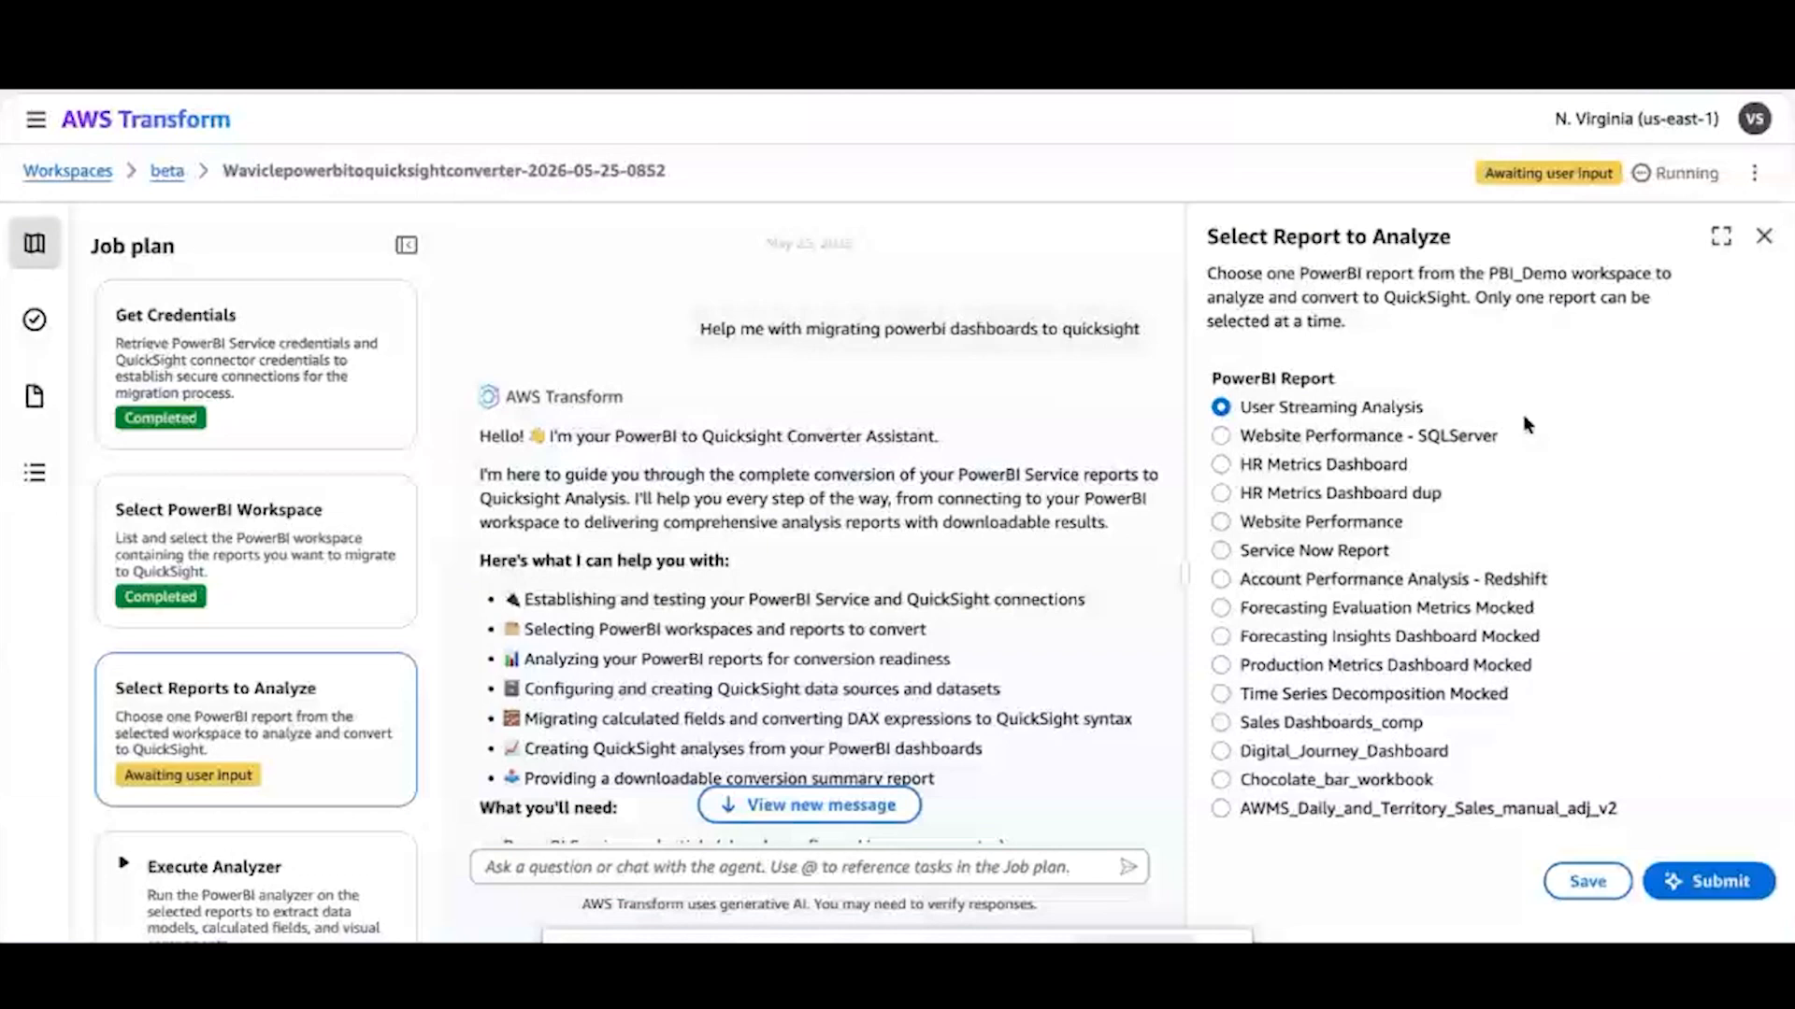
{"action": "left_click", "coordinate": [1703, 881]}
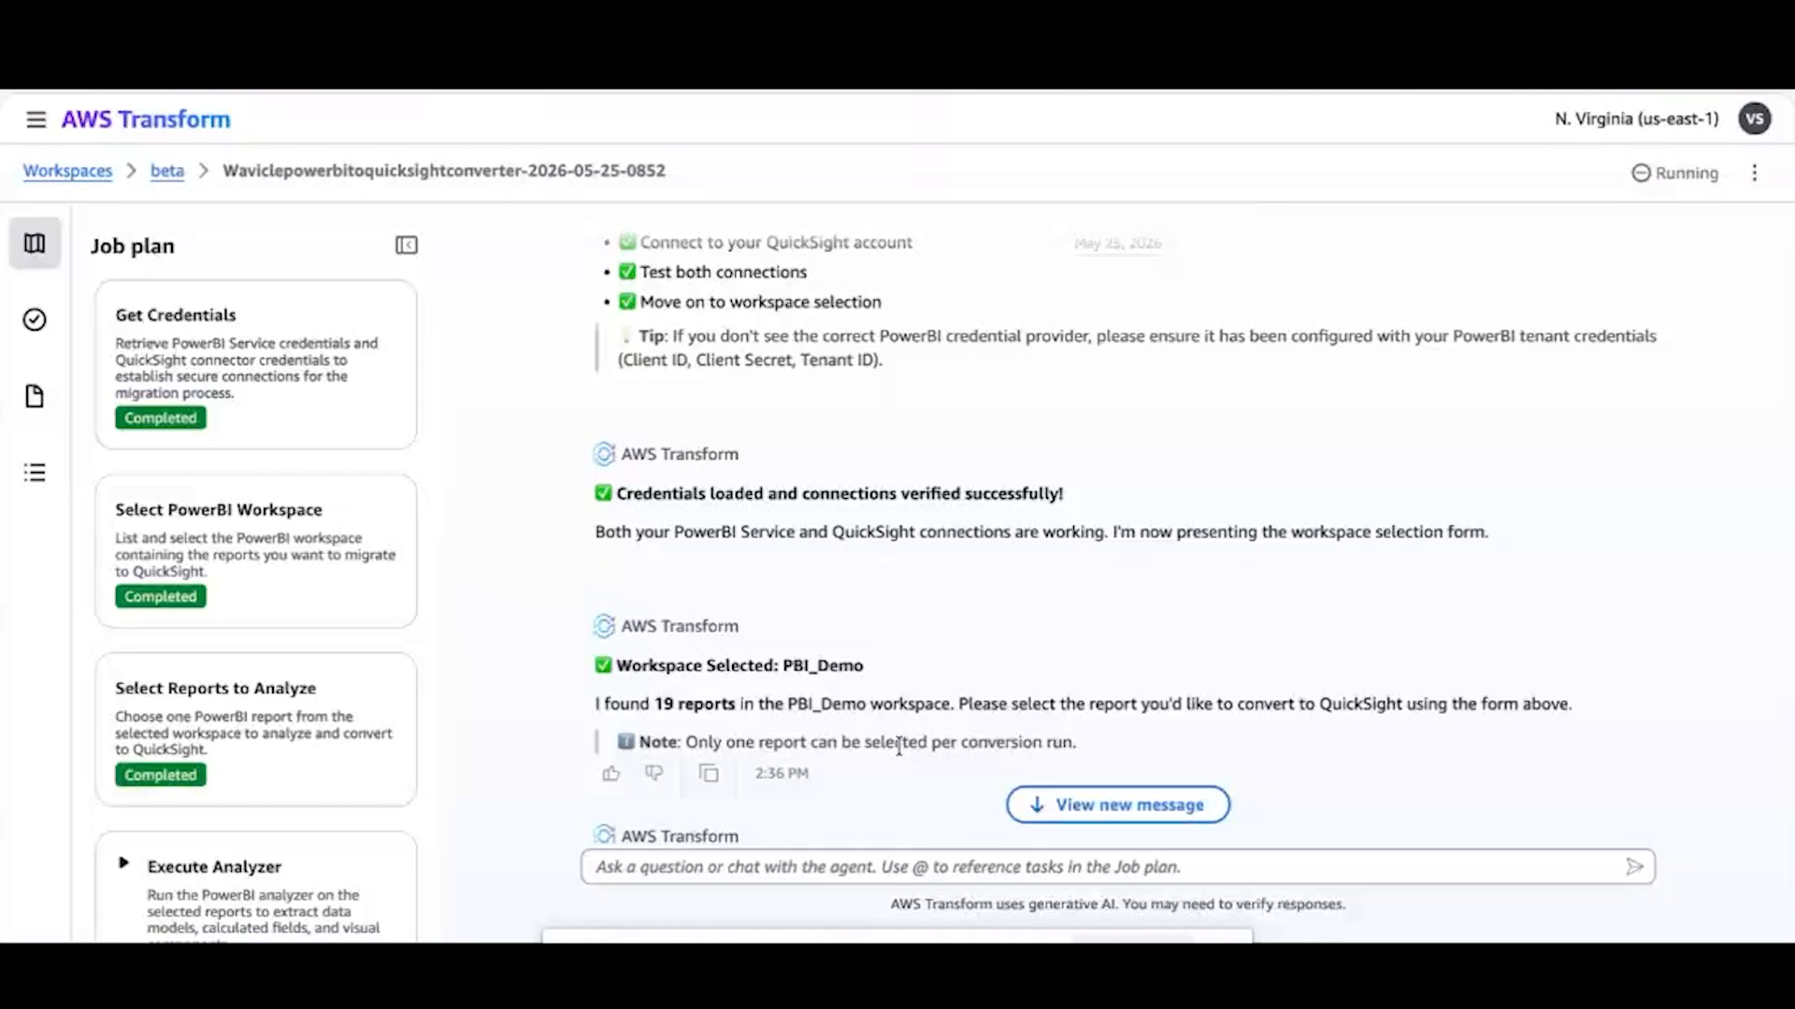
Review the package extraction instructions and upload source_20260409_115057.zip to the job's artifacts
{"action": "scroll", "coordinate": [898, 746], "scroll_direction": "down", "scroll_amount": 2}
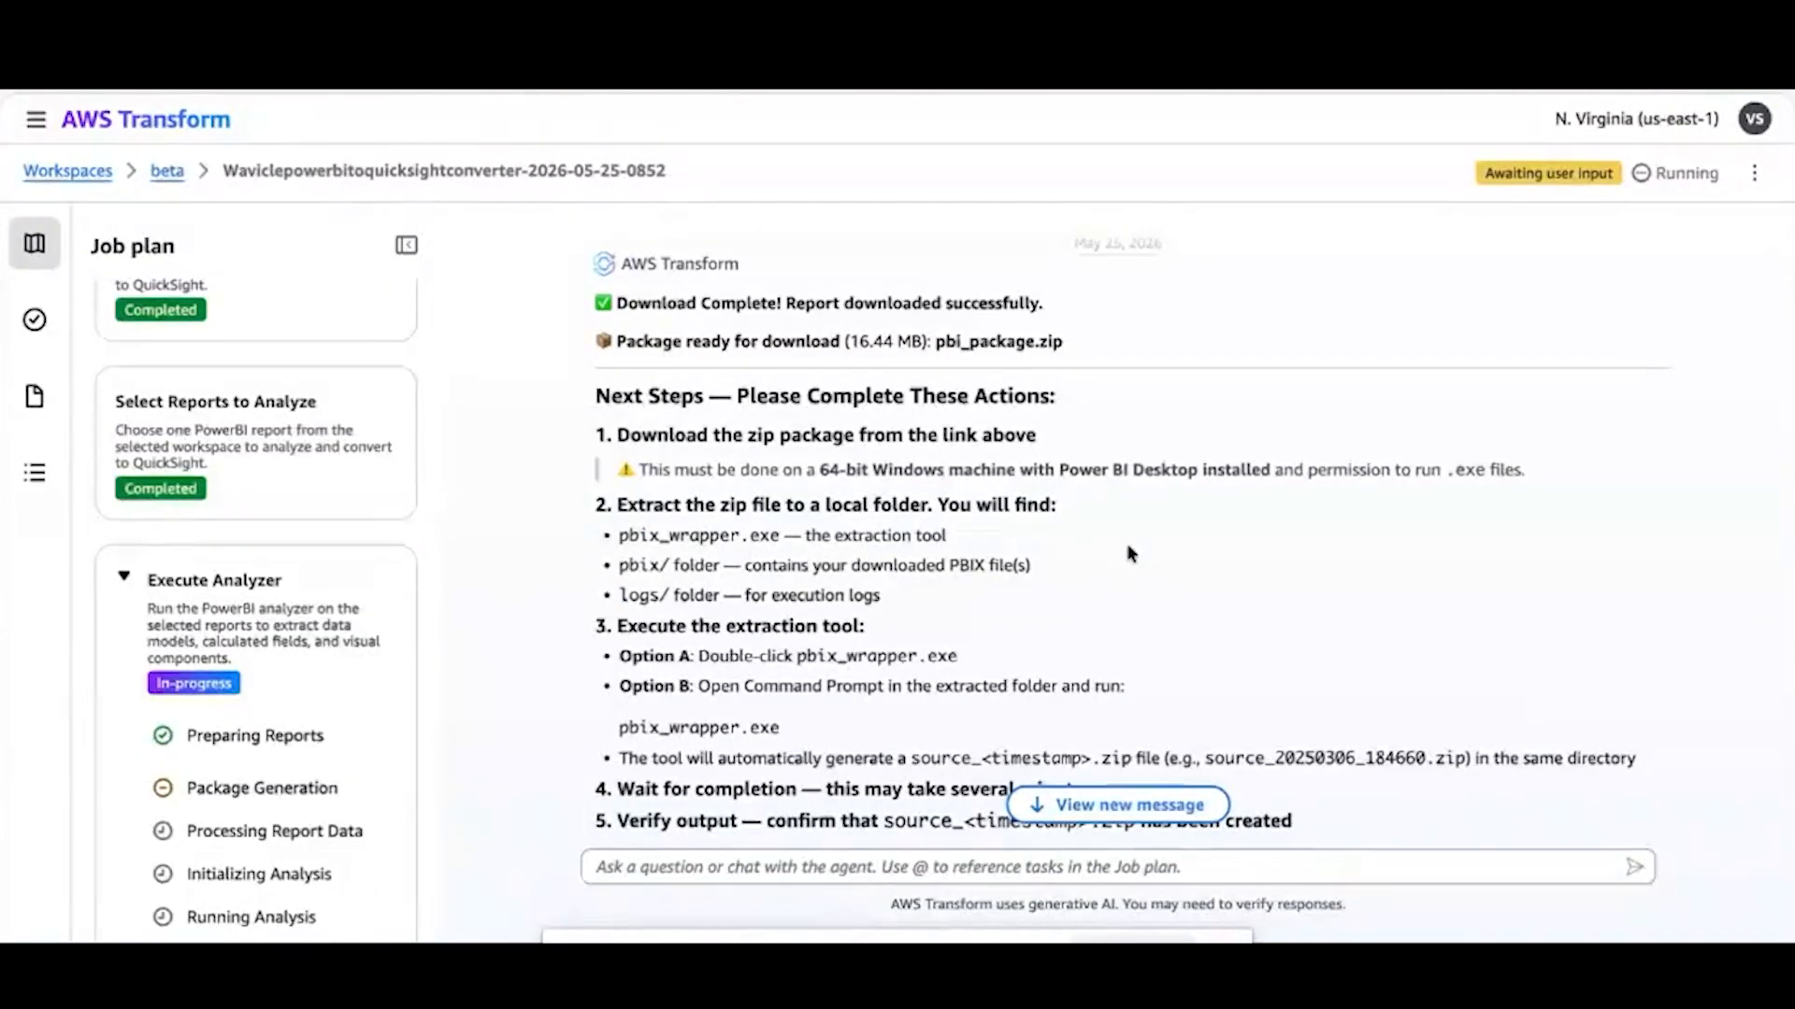
{"action": "scroll", "coordinate": [865, 663], "scroll_direction": "down", "scroll_amount": 1}
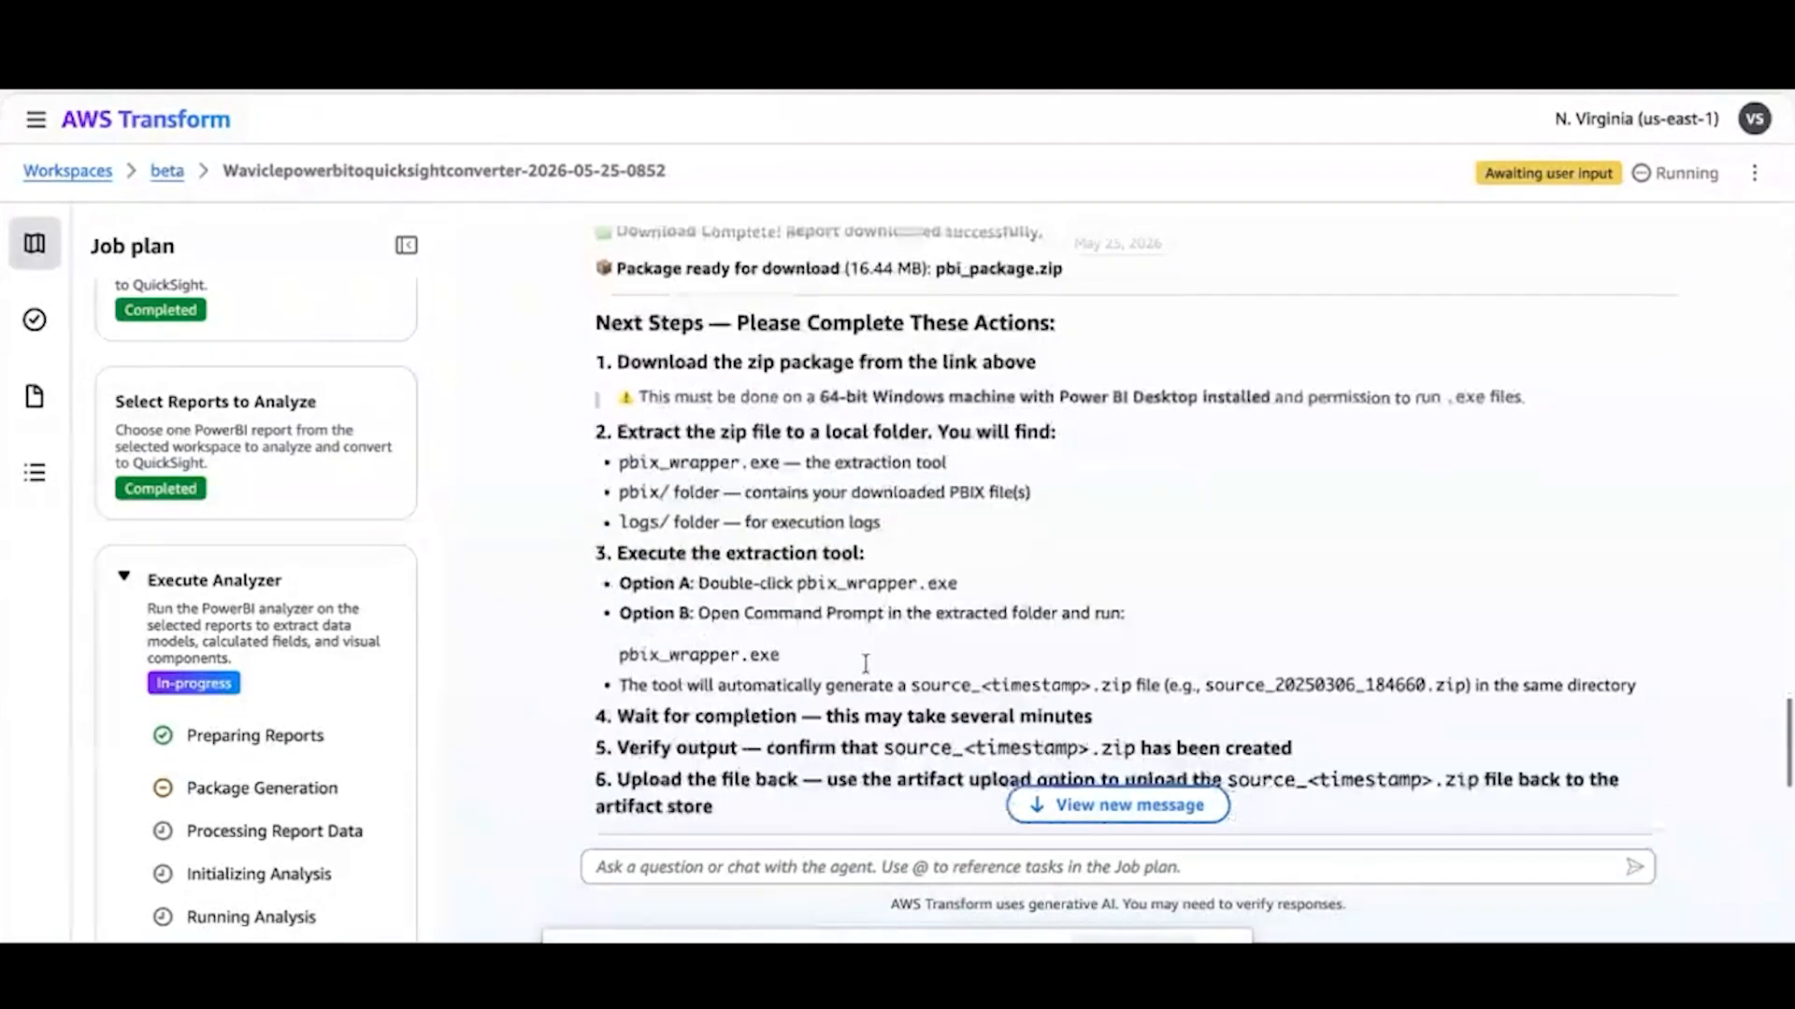
{"action": "scroll", "coordinate": [839, 511], "scroll_direction": "up", "scroll_amount": 1}
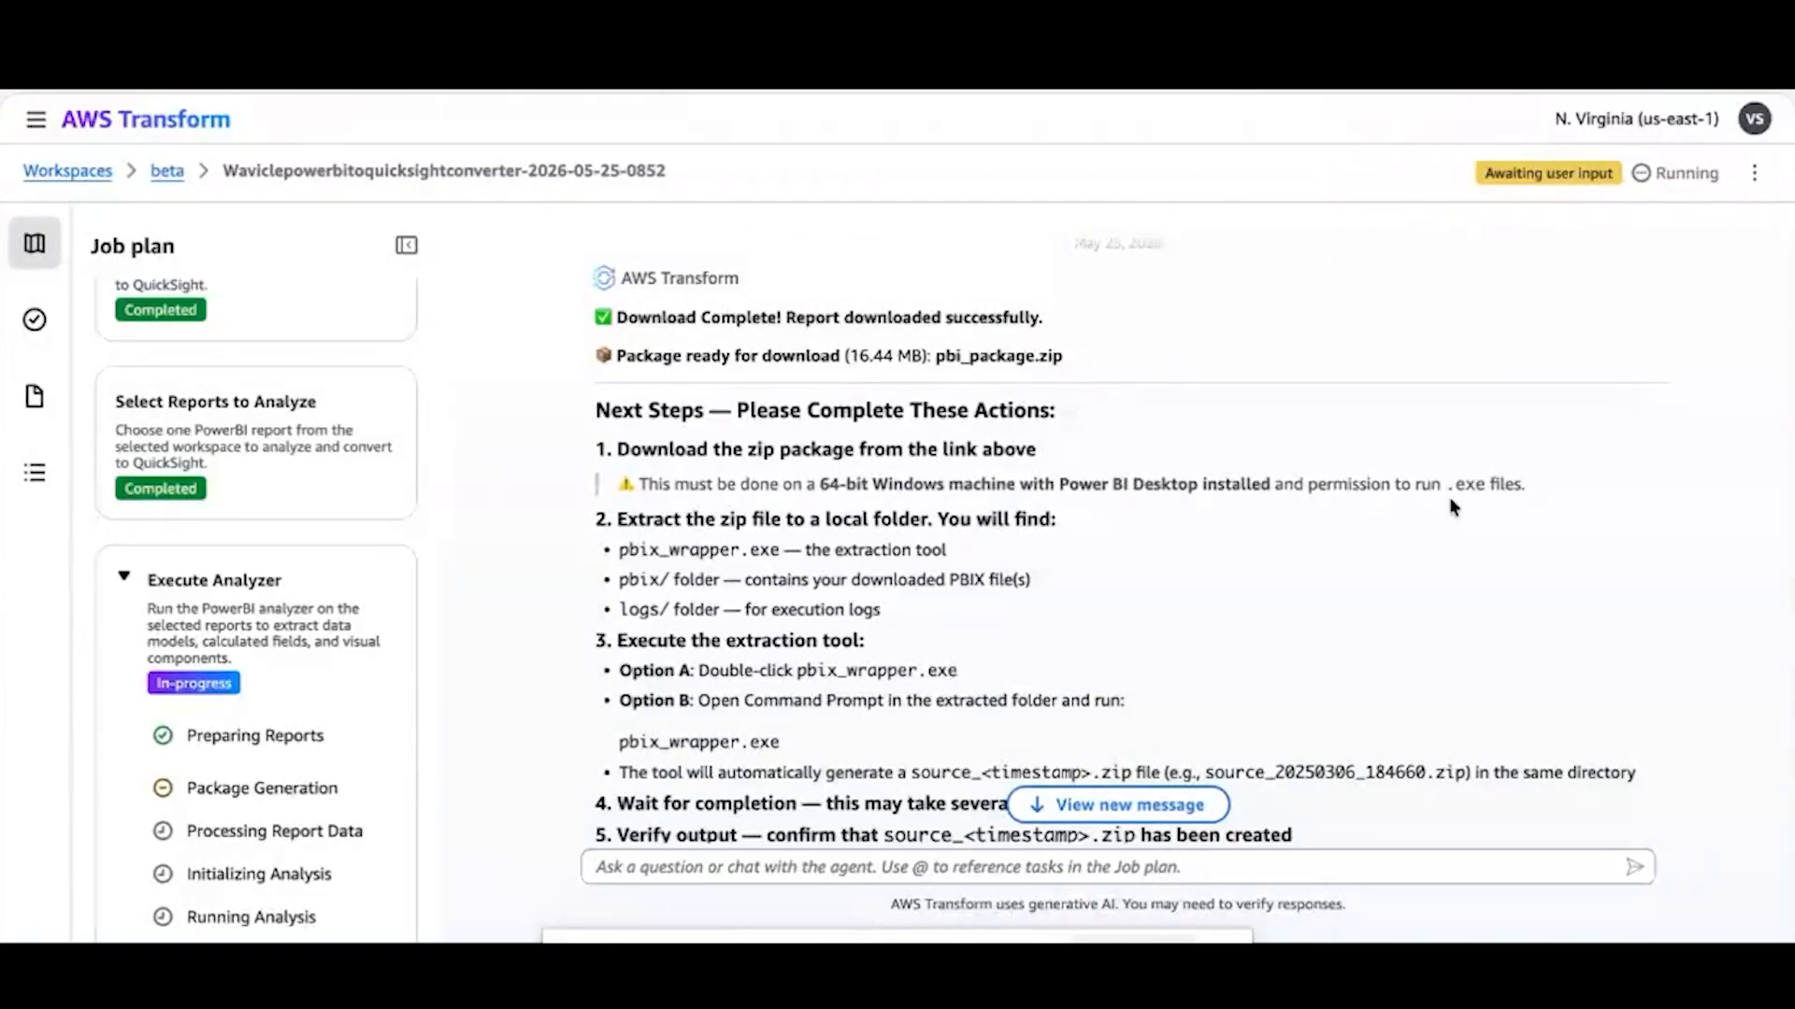
{"action": "scroll", "coordinate": [958, 645], "scroll_direction": "down", "scroll_amount": 3}
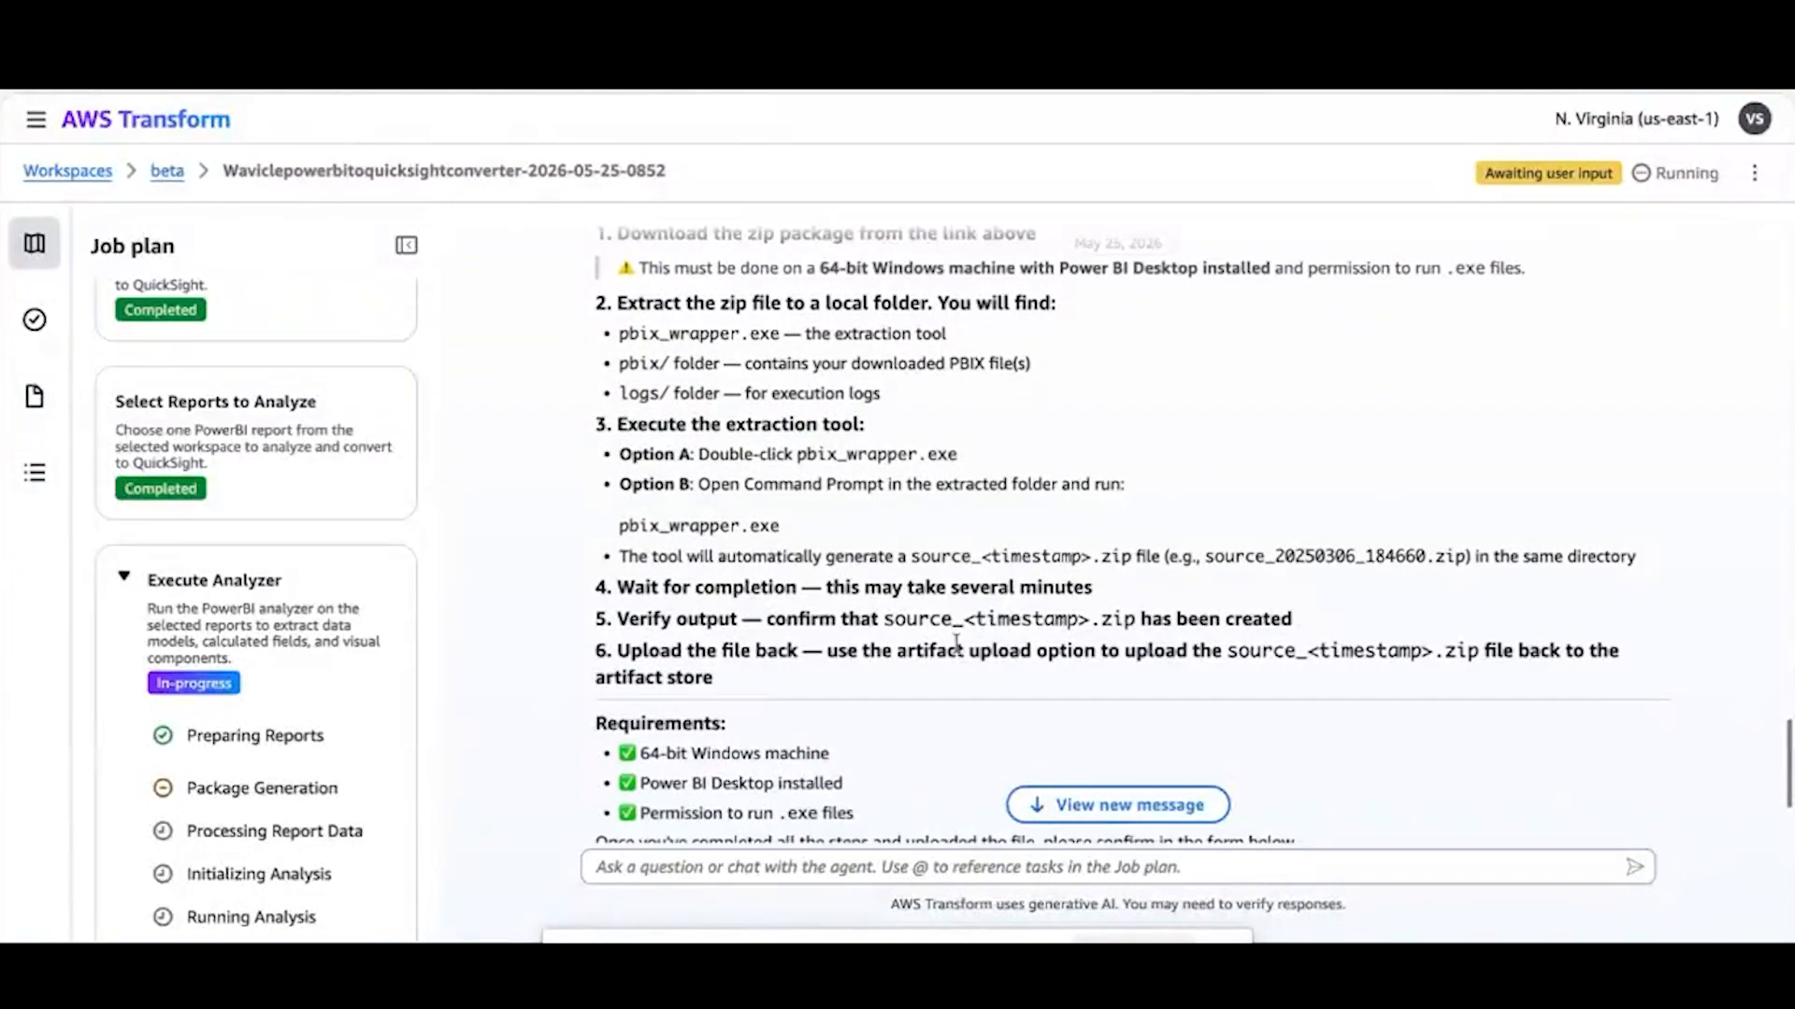
{"action": "scroll", "coordinate": [956, 645], "scroll_direction": "down", "scroll_amount": 2}
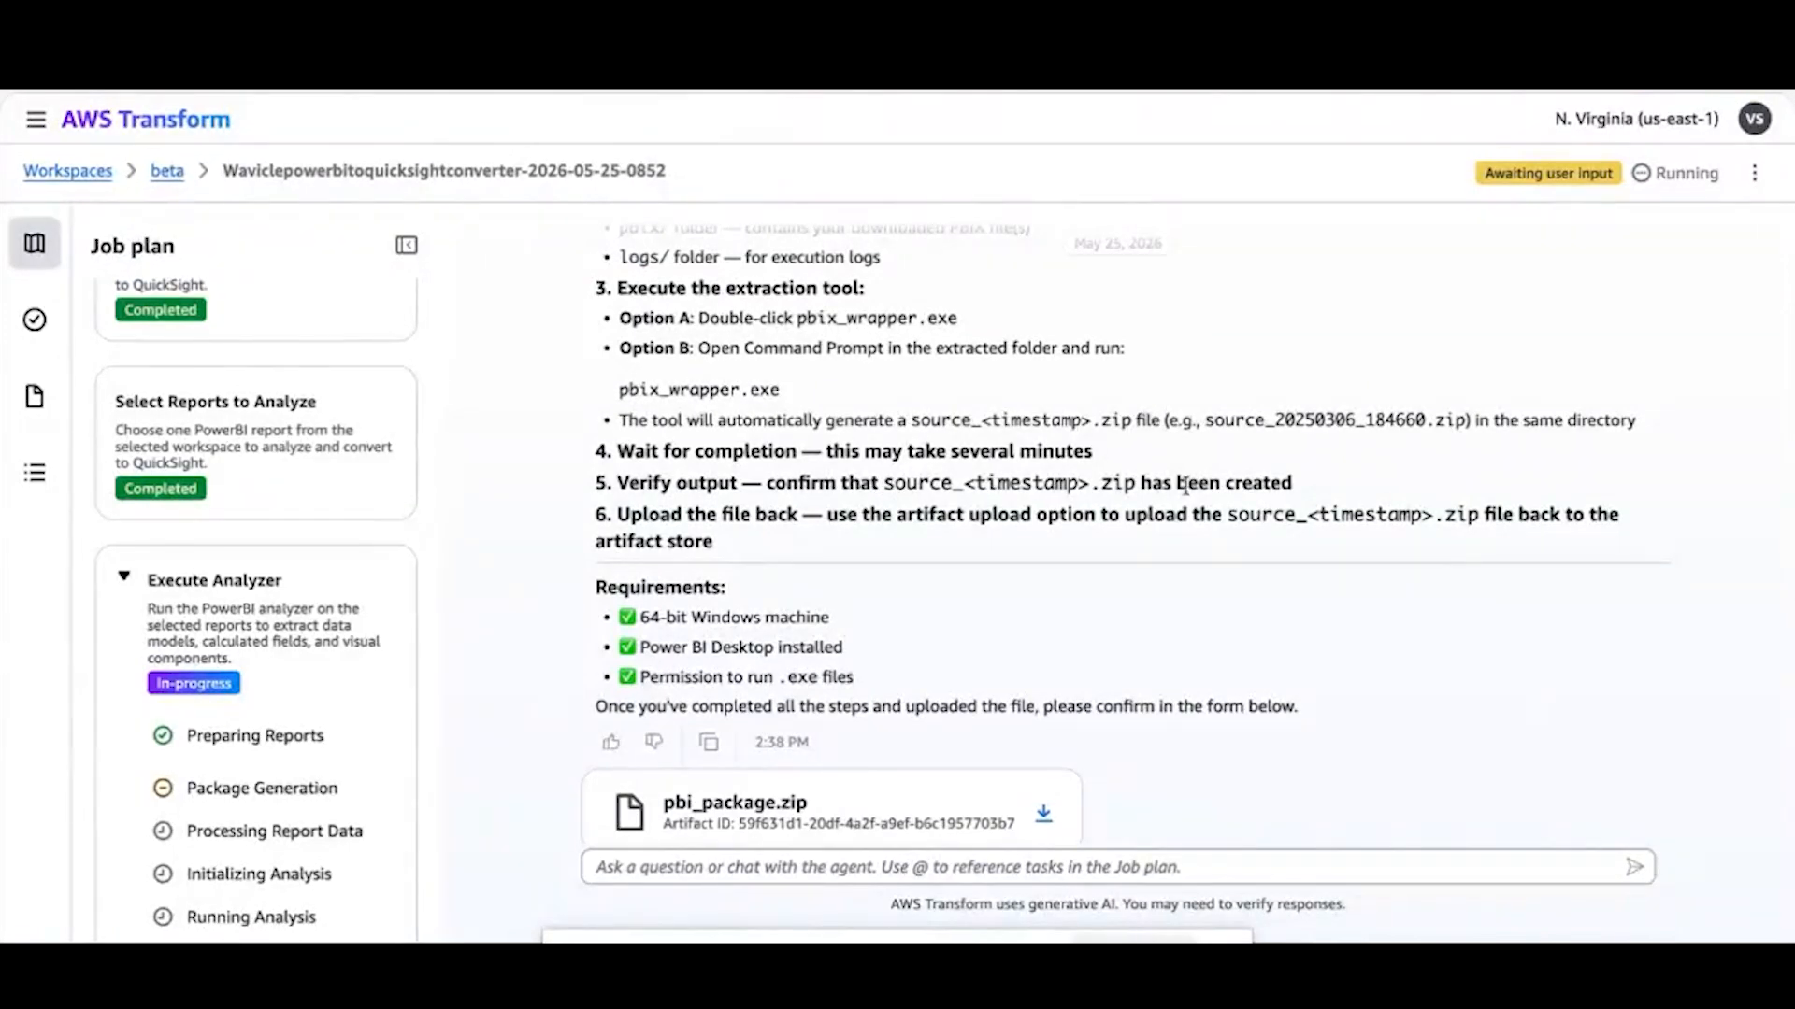
{"action": "scroll", "coordinate": [649, 827], "scroll_direction": "down", "scroll_amount": 1}
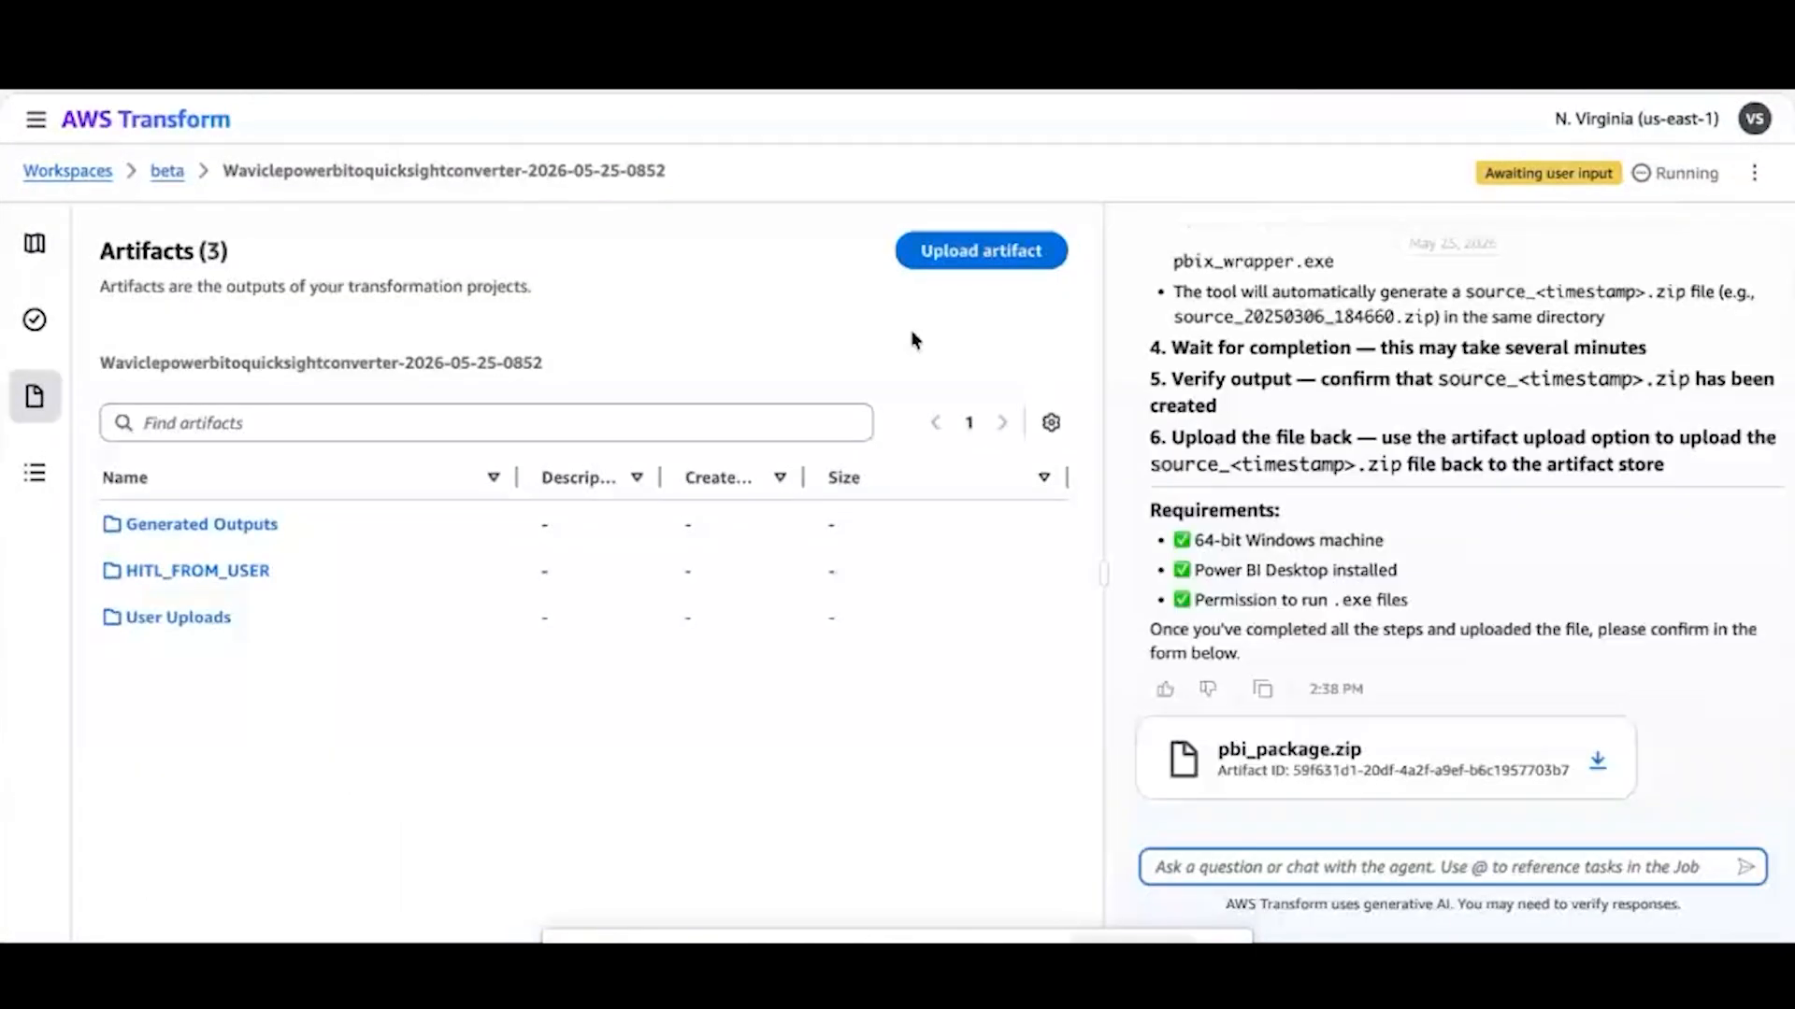
{"action": "left_click", "coordinate": [997, 260]}
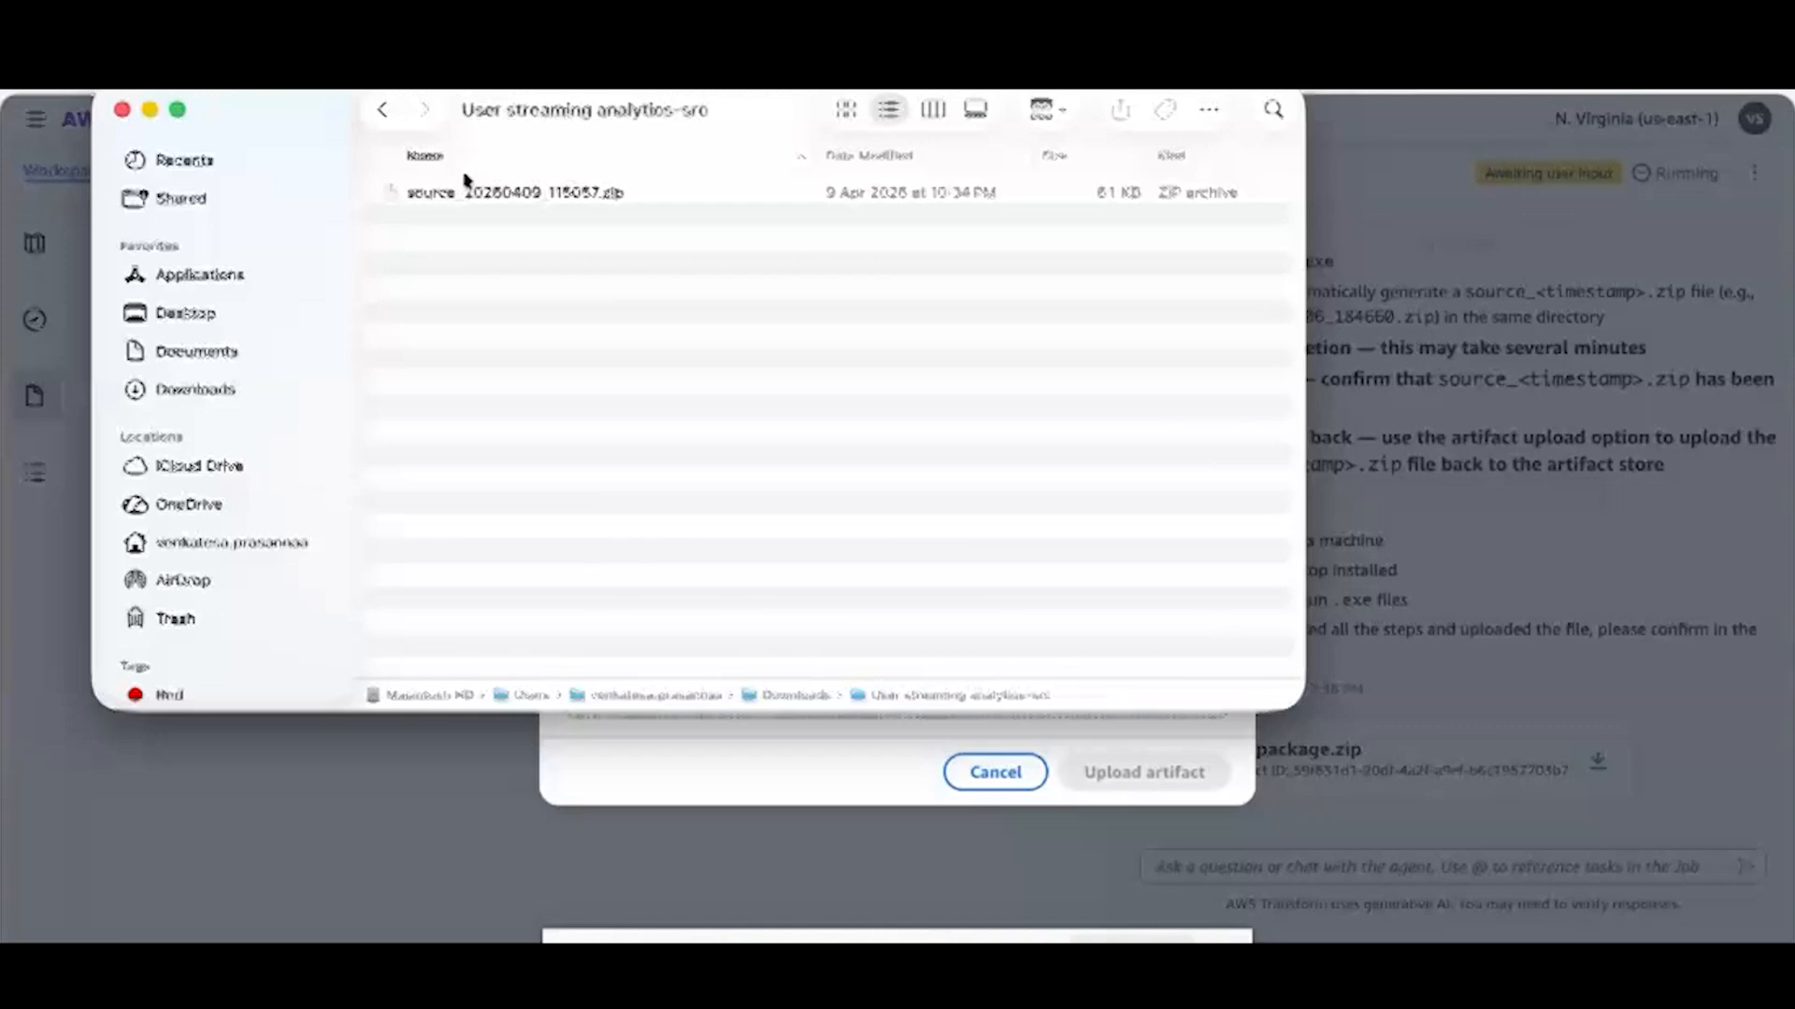
{"action": "left_click_drag", "start_coordinate": [465, 180], "coordinate": [335, 68]}
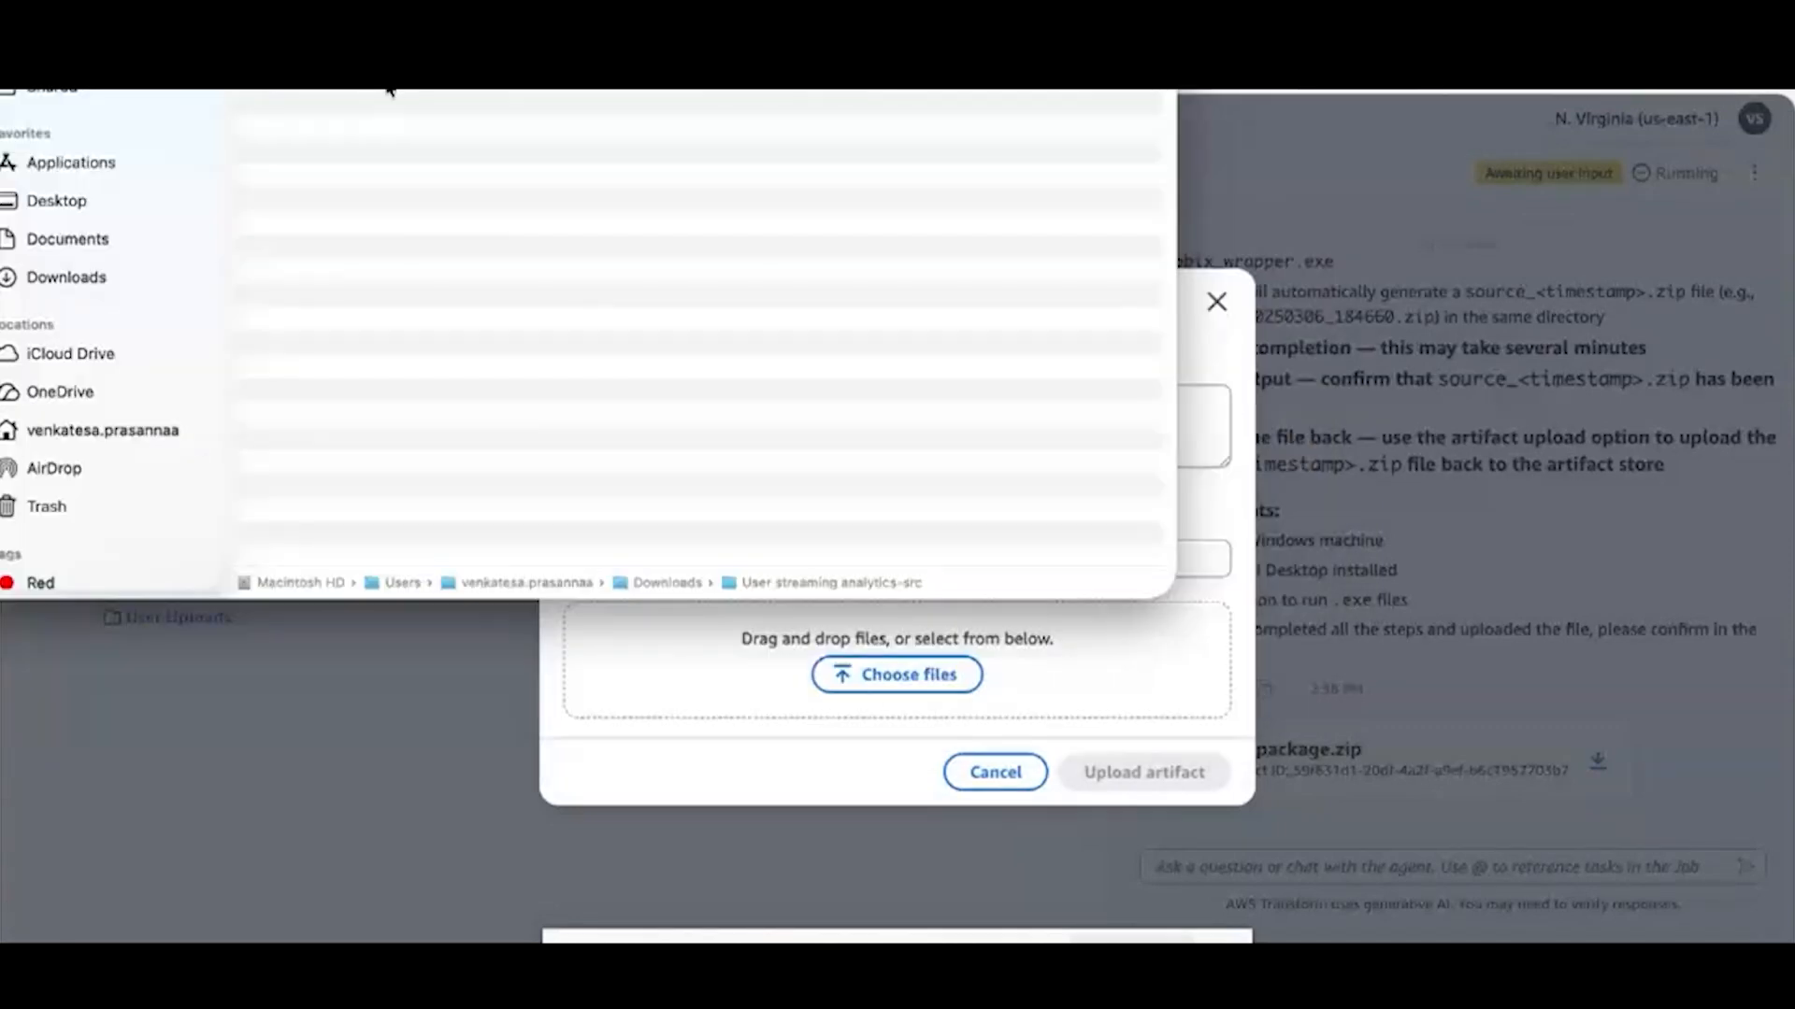
{"action": "left_click_drag", "start_coordinate": [388, 89], "coordinate": [1015, 683]}
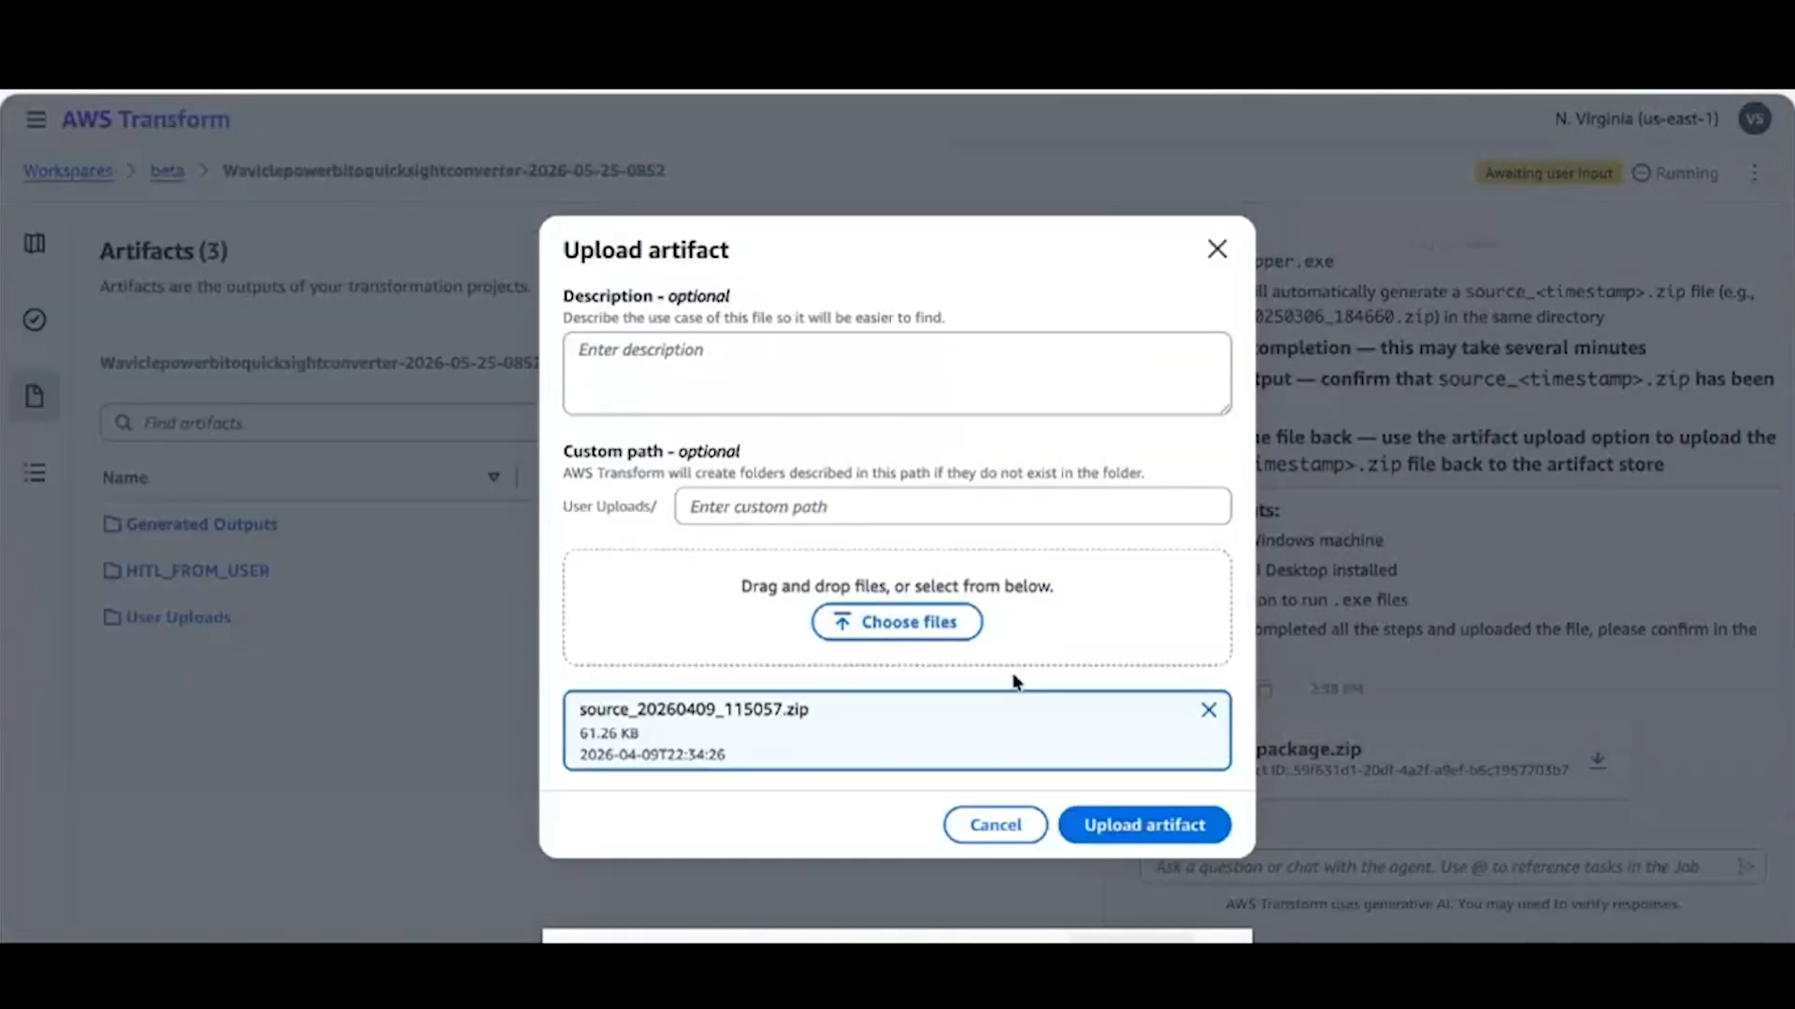
{"action": "left_click", "coordinate": [1137, 827]}
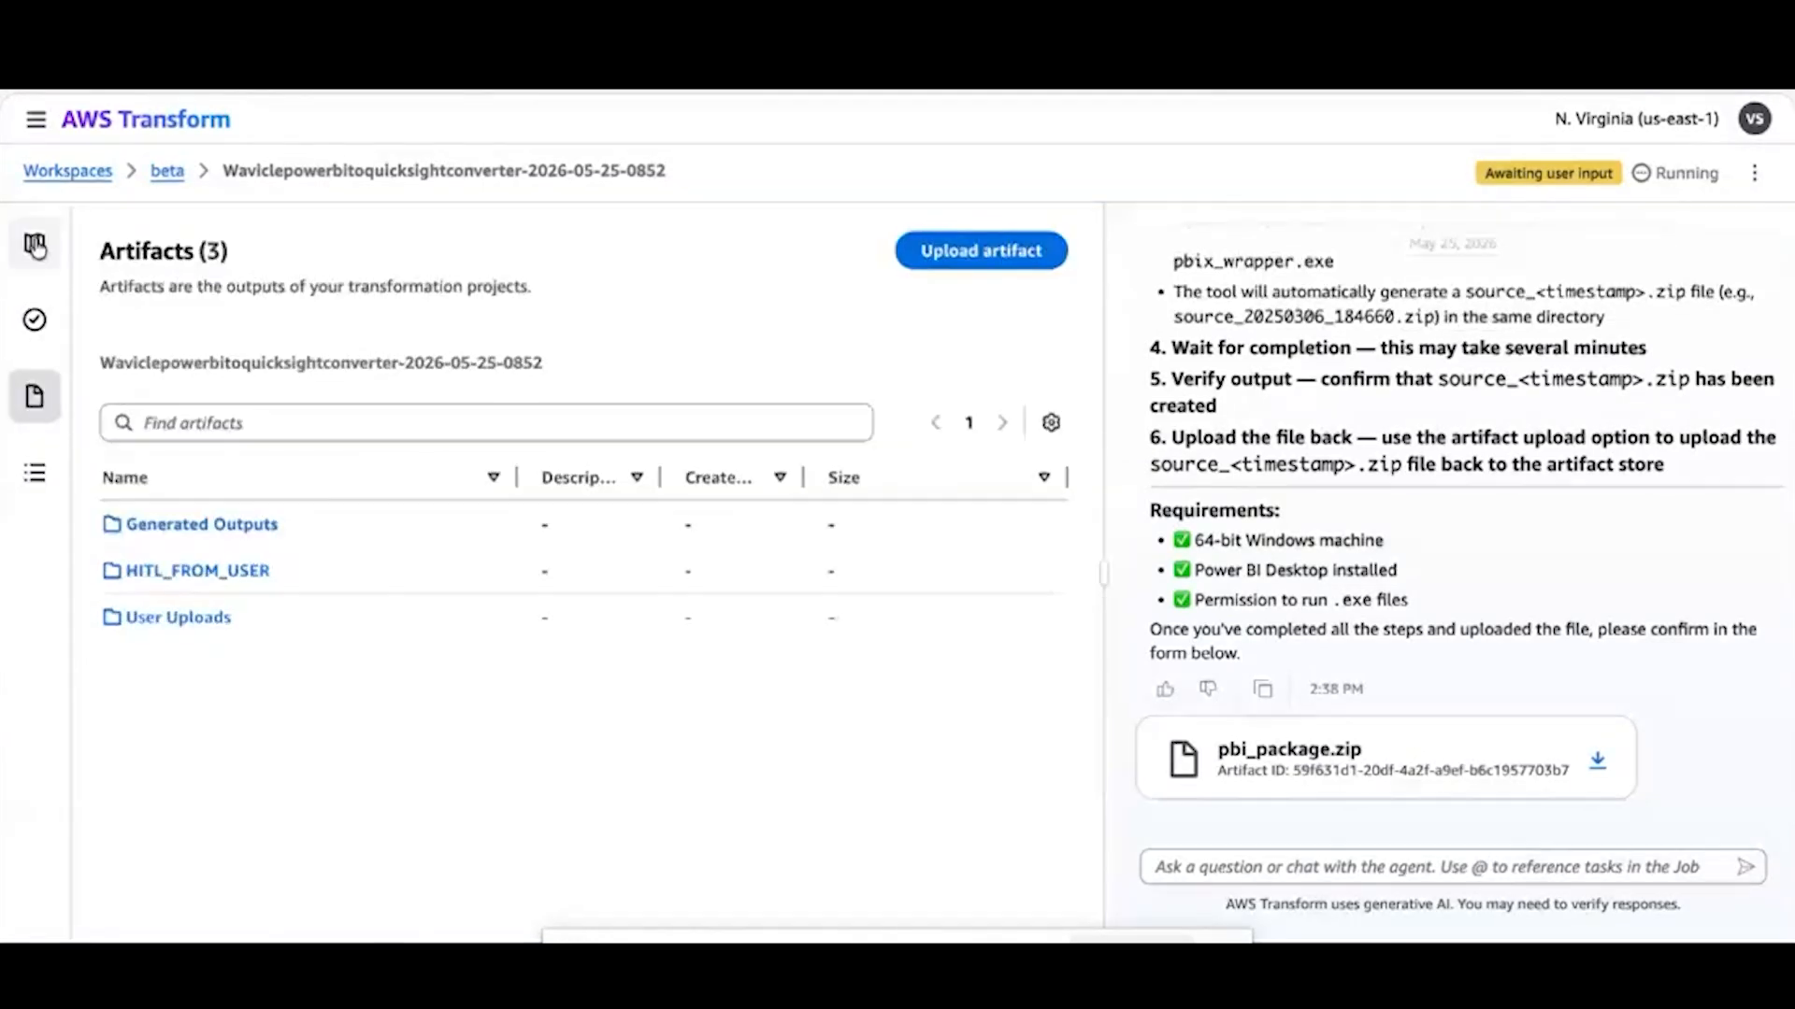
In the Package Generation task, confirm that the package was downloaded, executed and its source zip uploaded, and submit the form
{"action": "left_click", "coordinate": [35, 246]}
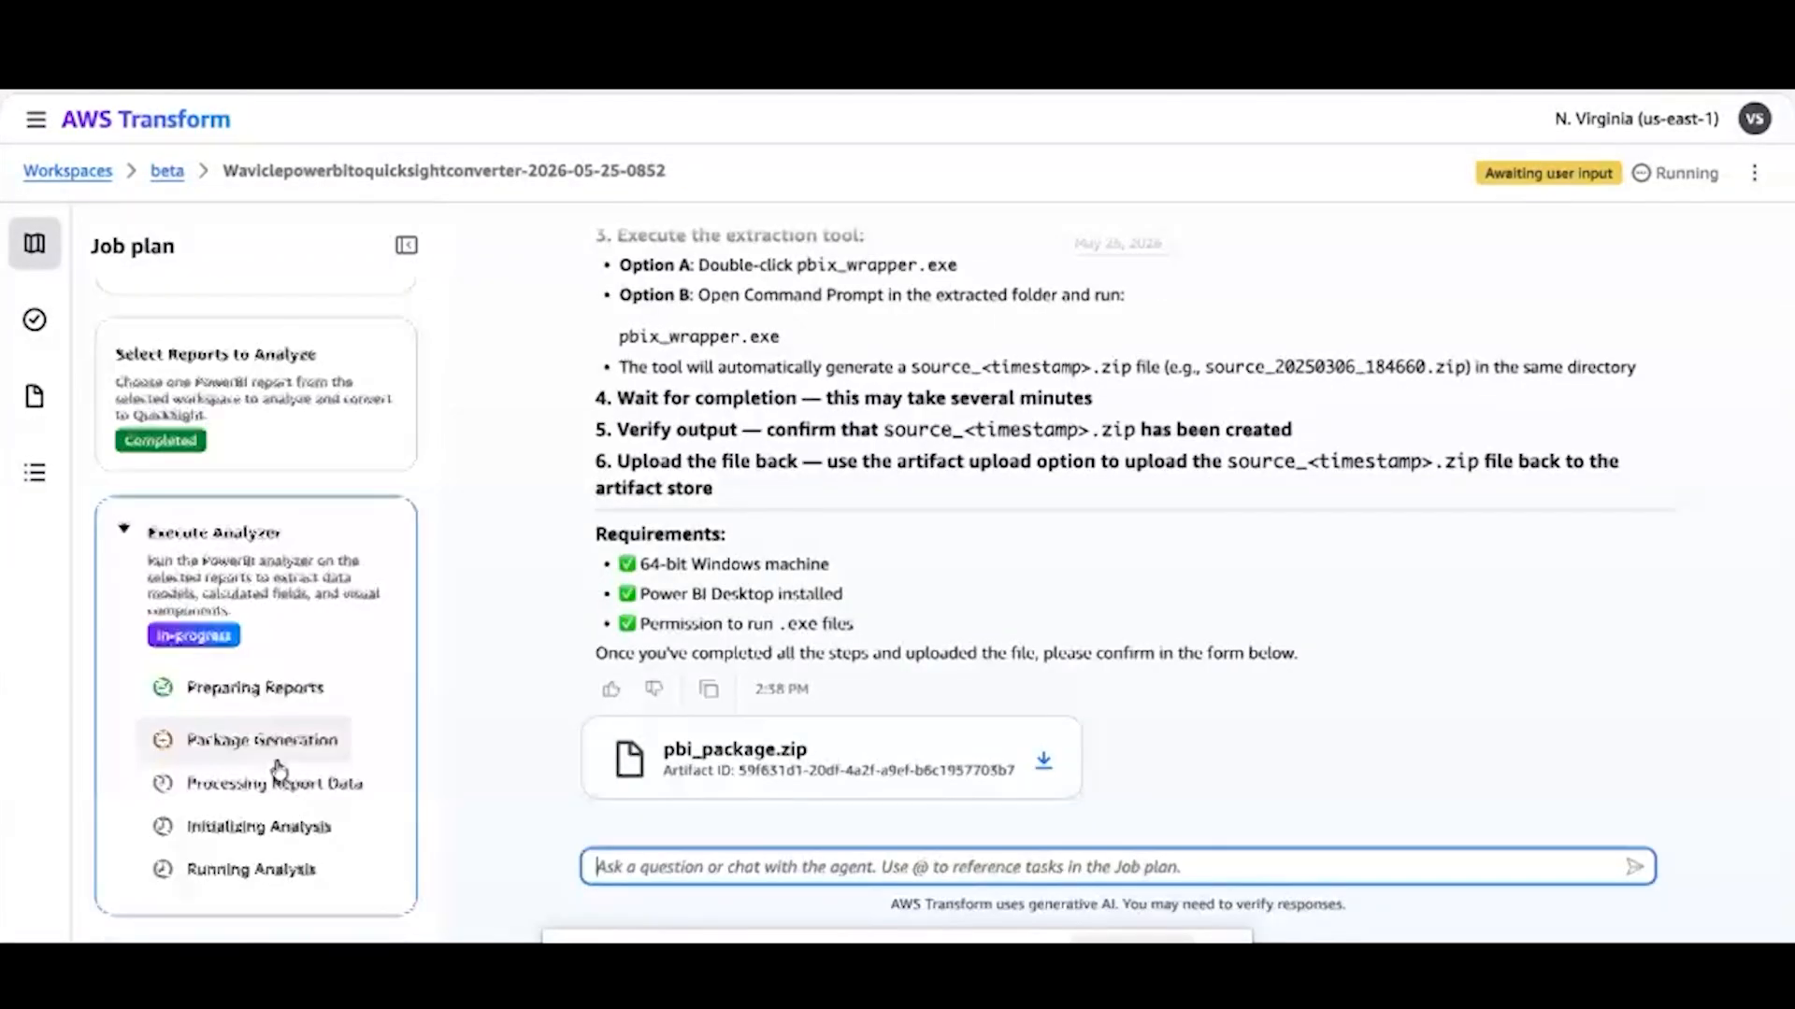
{"action": "left_click", "coordinate": [274, 757]}
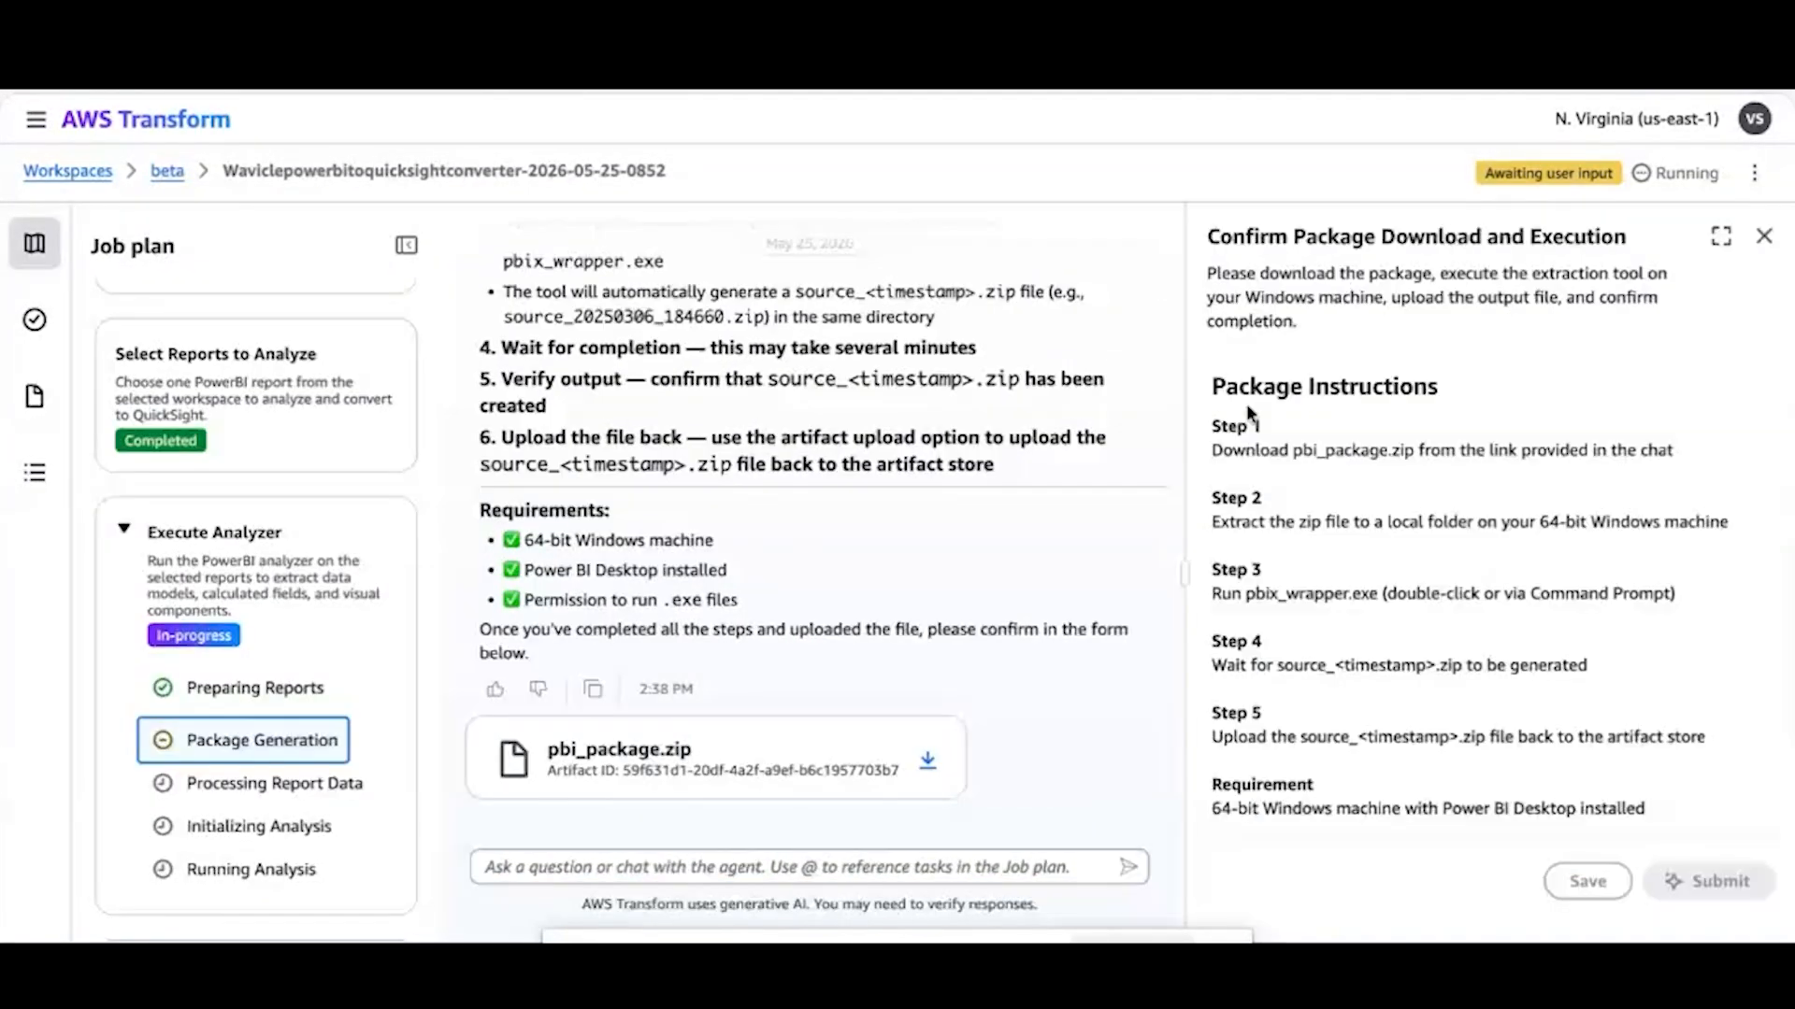
{"action": "scroll", "coordinate": [1406, 578], "scroll_direction": "down", "scroll_amount": 2}
{"action": "left_click", "coordinate": [1221, 757]}
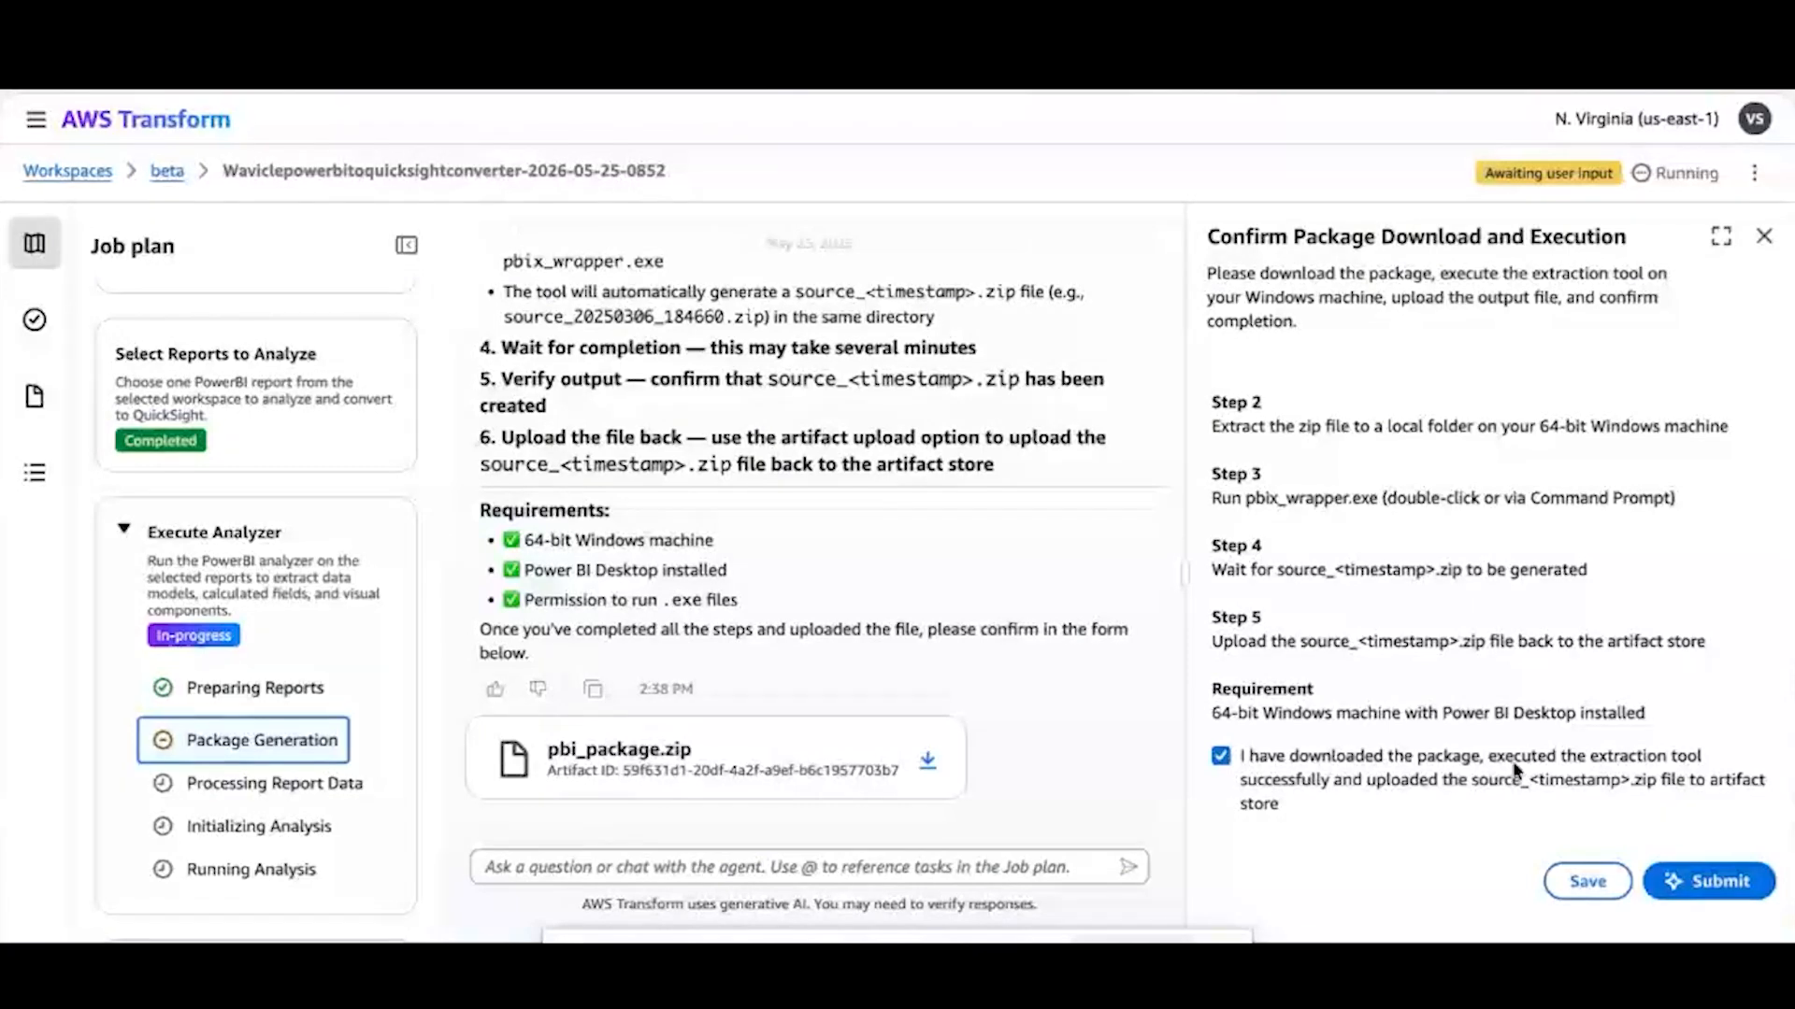
{"action": "left_click", "coordinate": [1678, 886]}
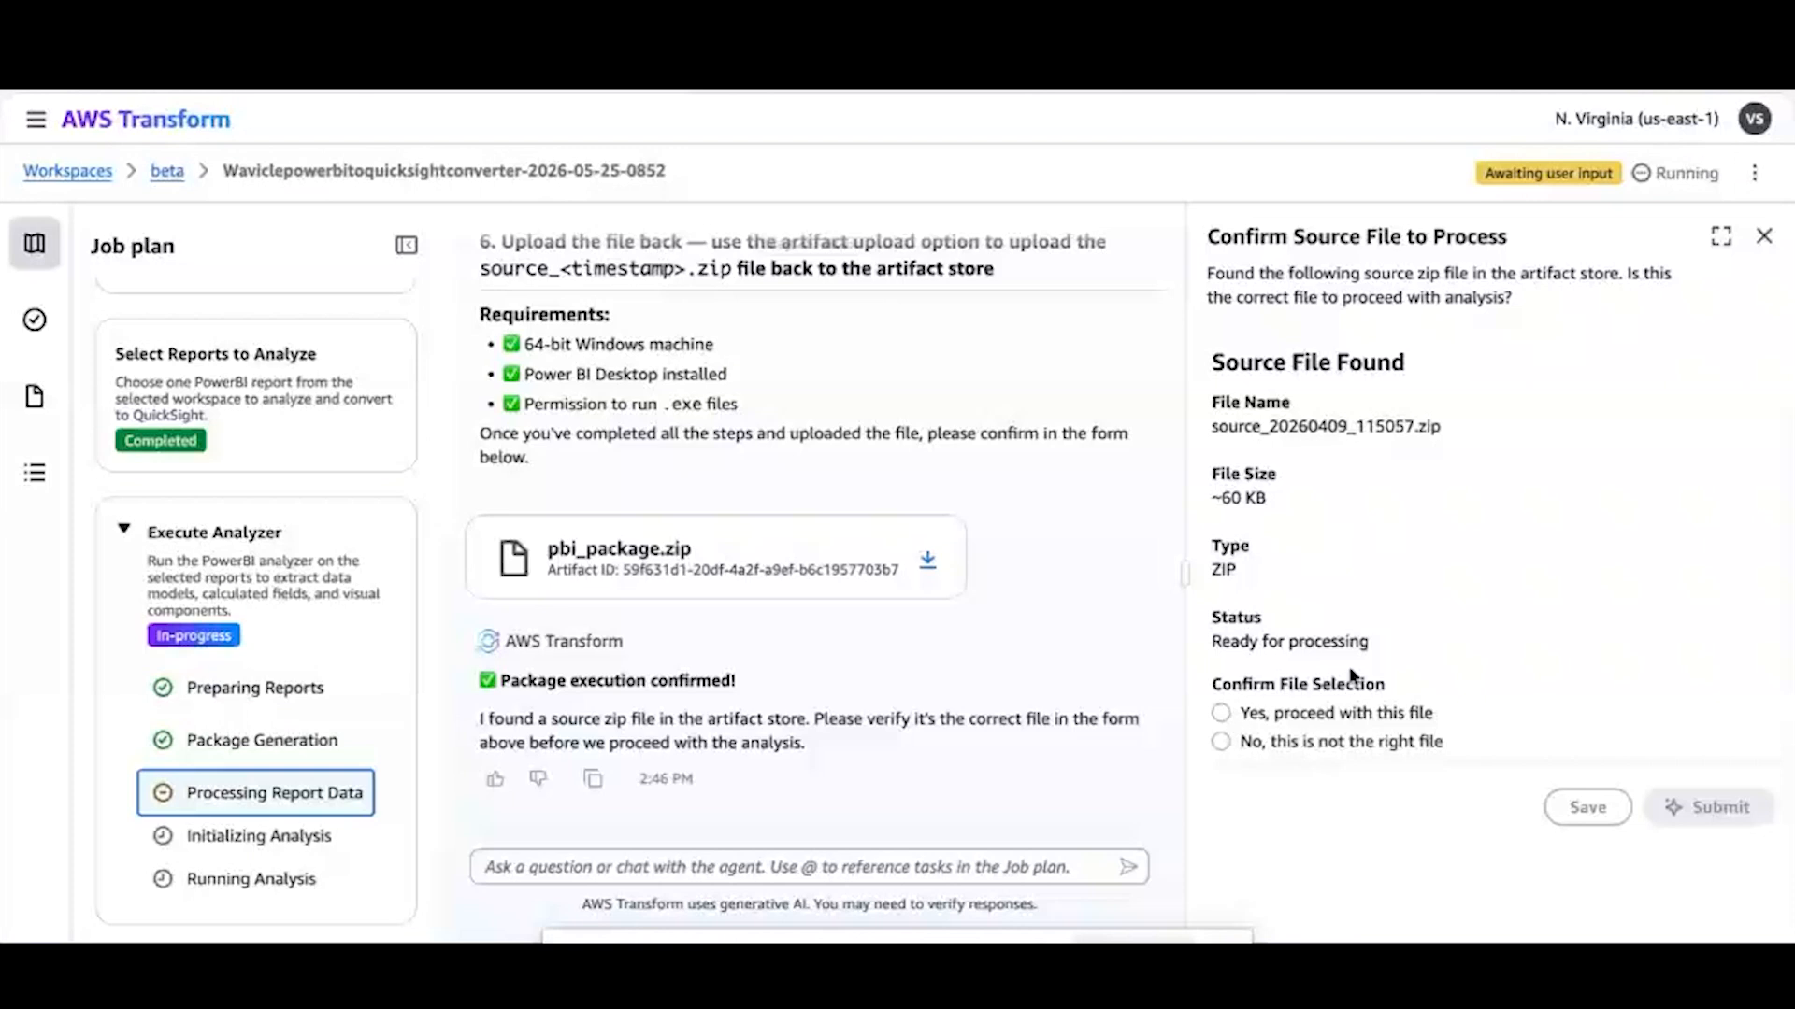
Confirm source_20260409_115057.zip as the correct source file to process, submit the form, and follow the analysis in the chat
{"action": "left_click", "coordinate": [1223, 714]}
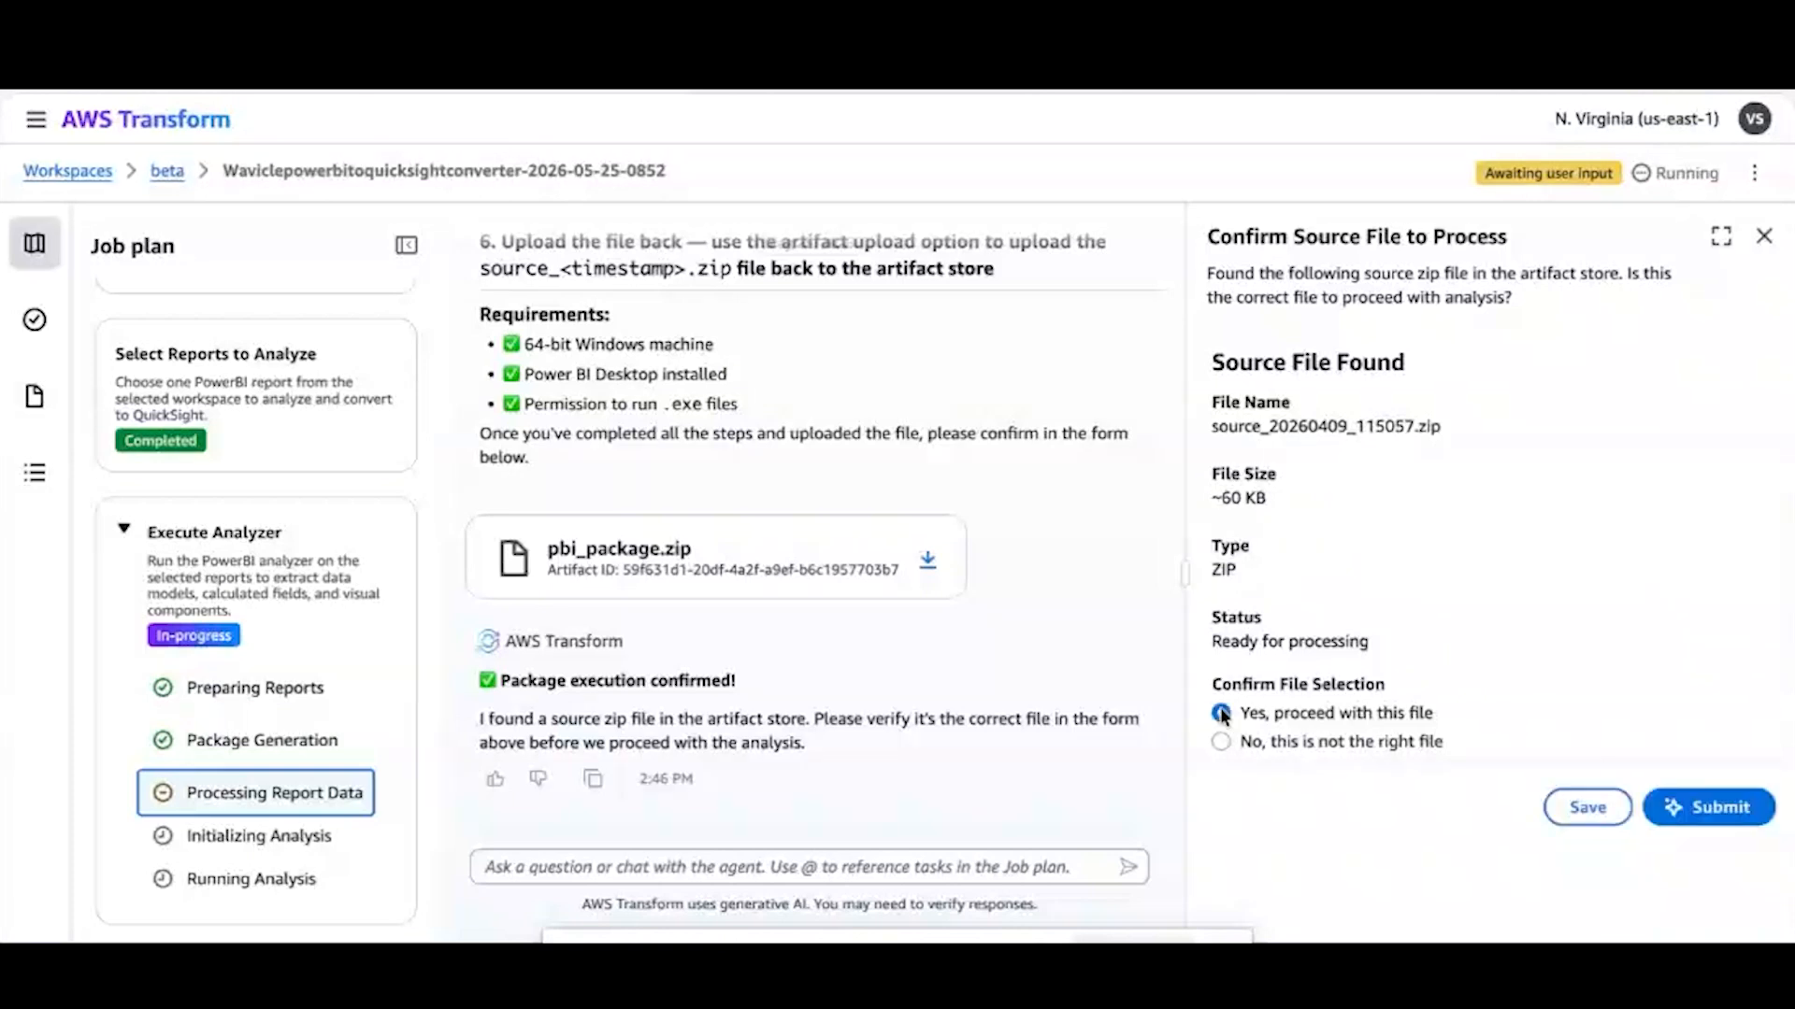
{"action": "left_click", "coordinate": [1718, 809]}
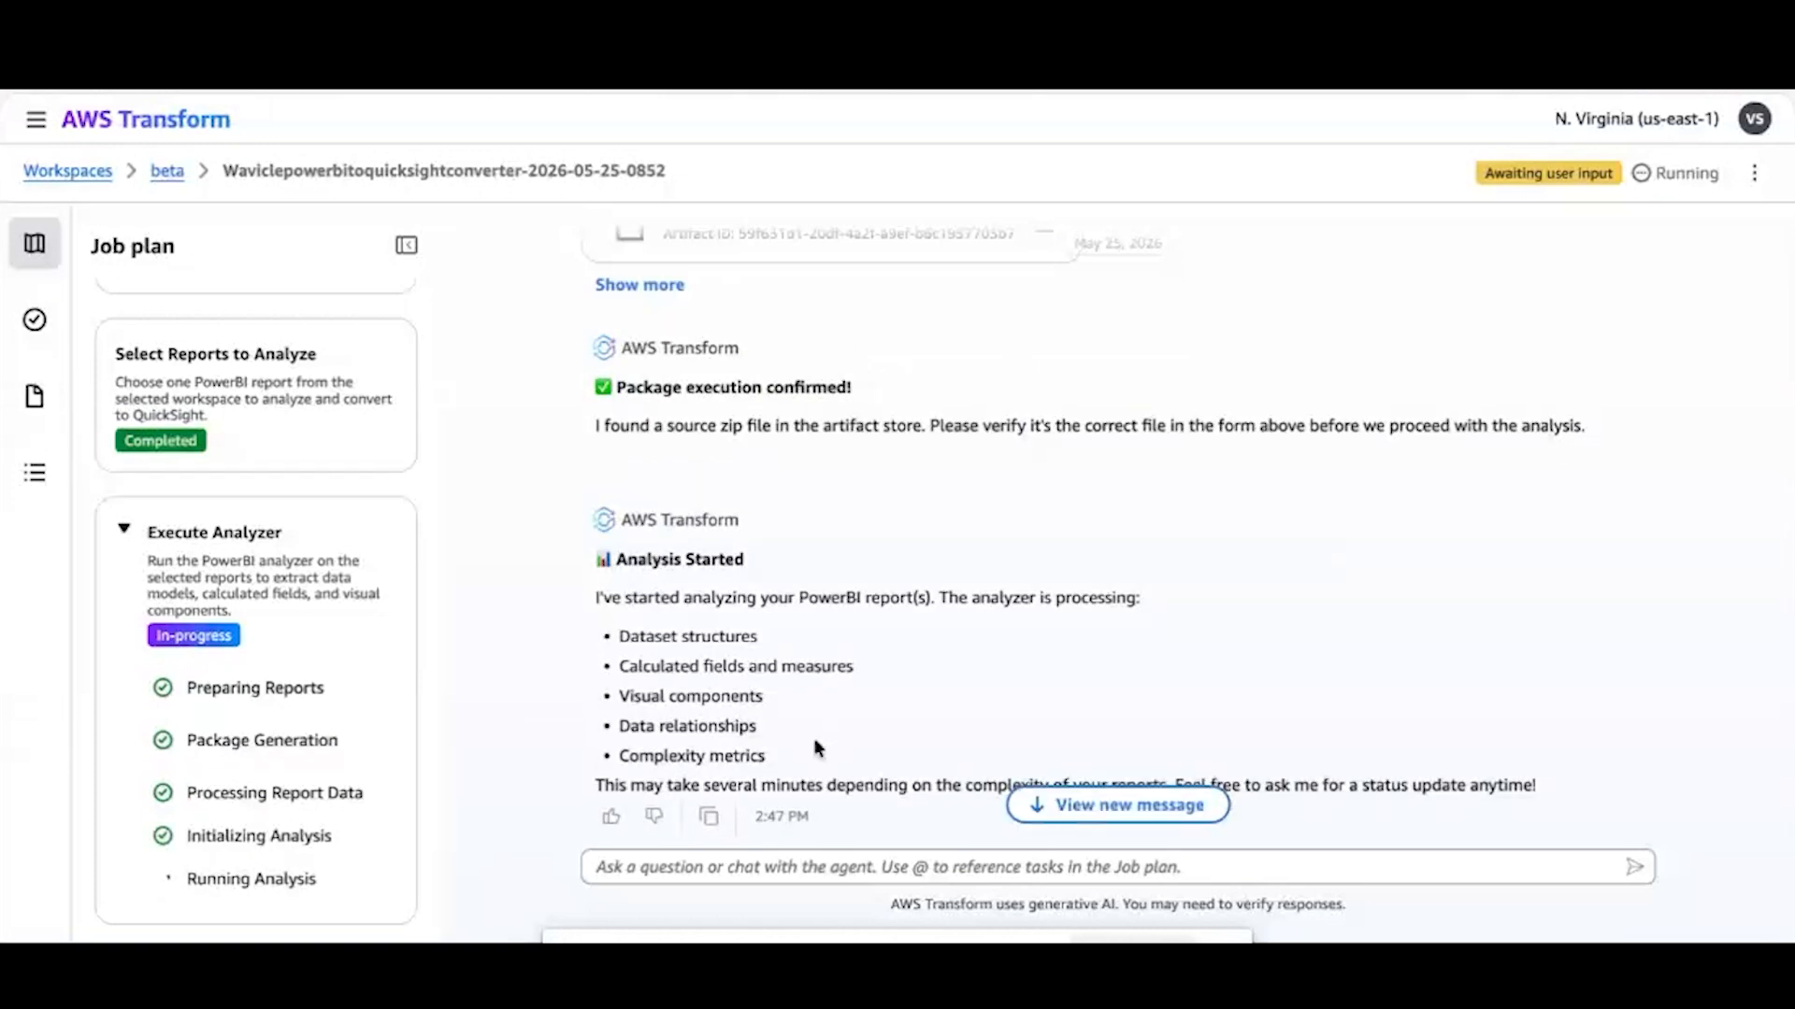
{"action": "scroll", "coordinate": [818, 748], "scroll_direction": "down", "scroll_amount": 2}
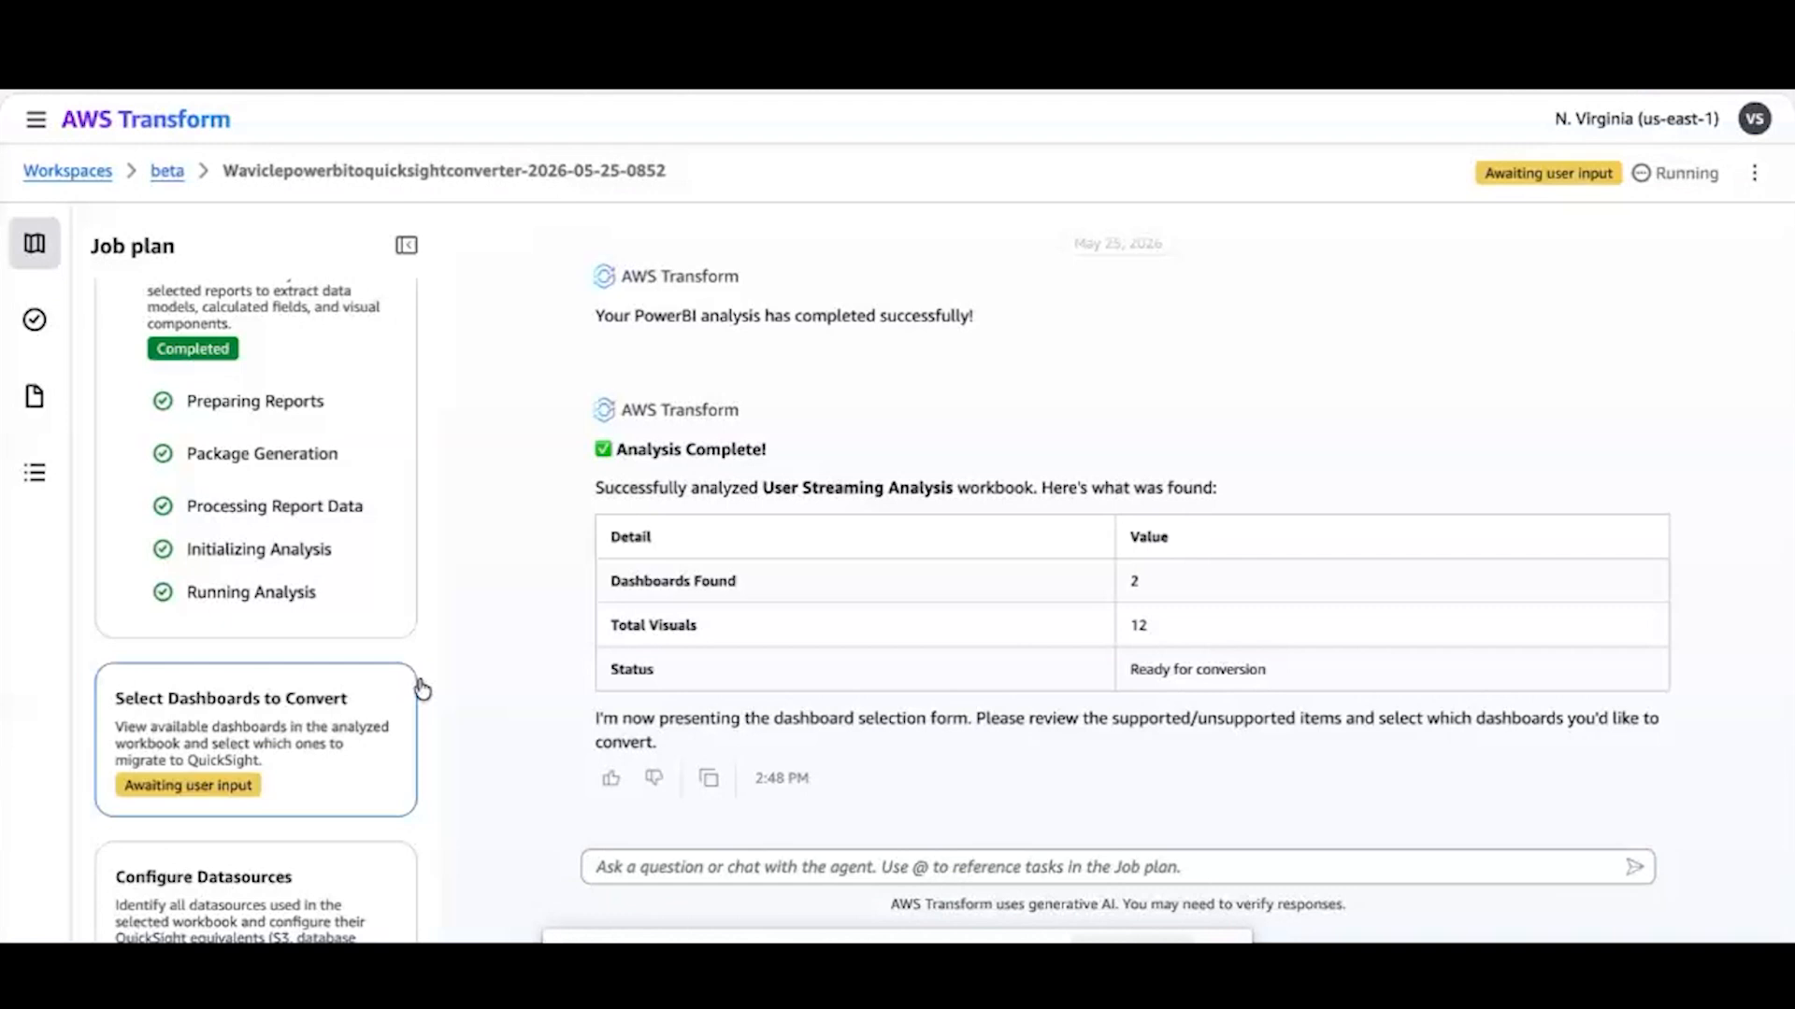
In the Select Dashboards to Convert task, choose User Streaming Analysis Dashboard and submit the selection
{"action": "left_click", "coordinate": [348, 731]}
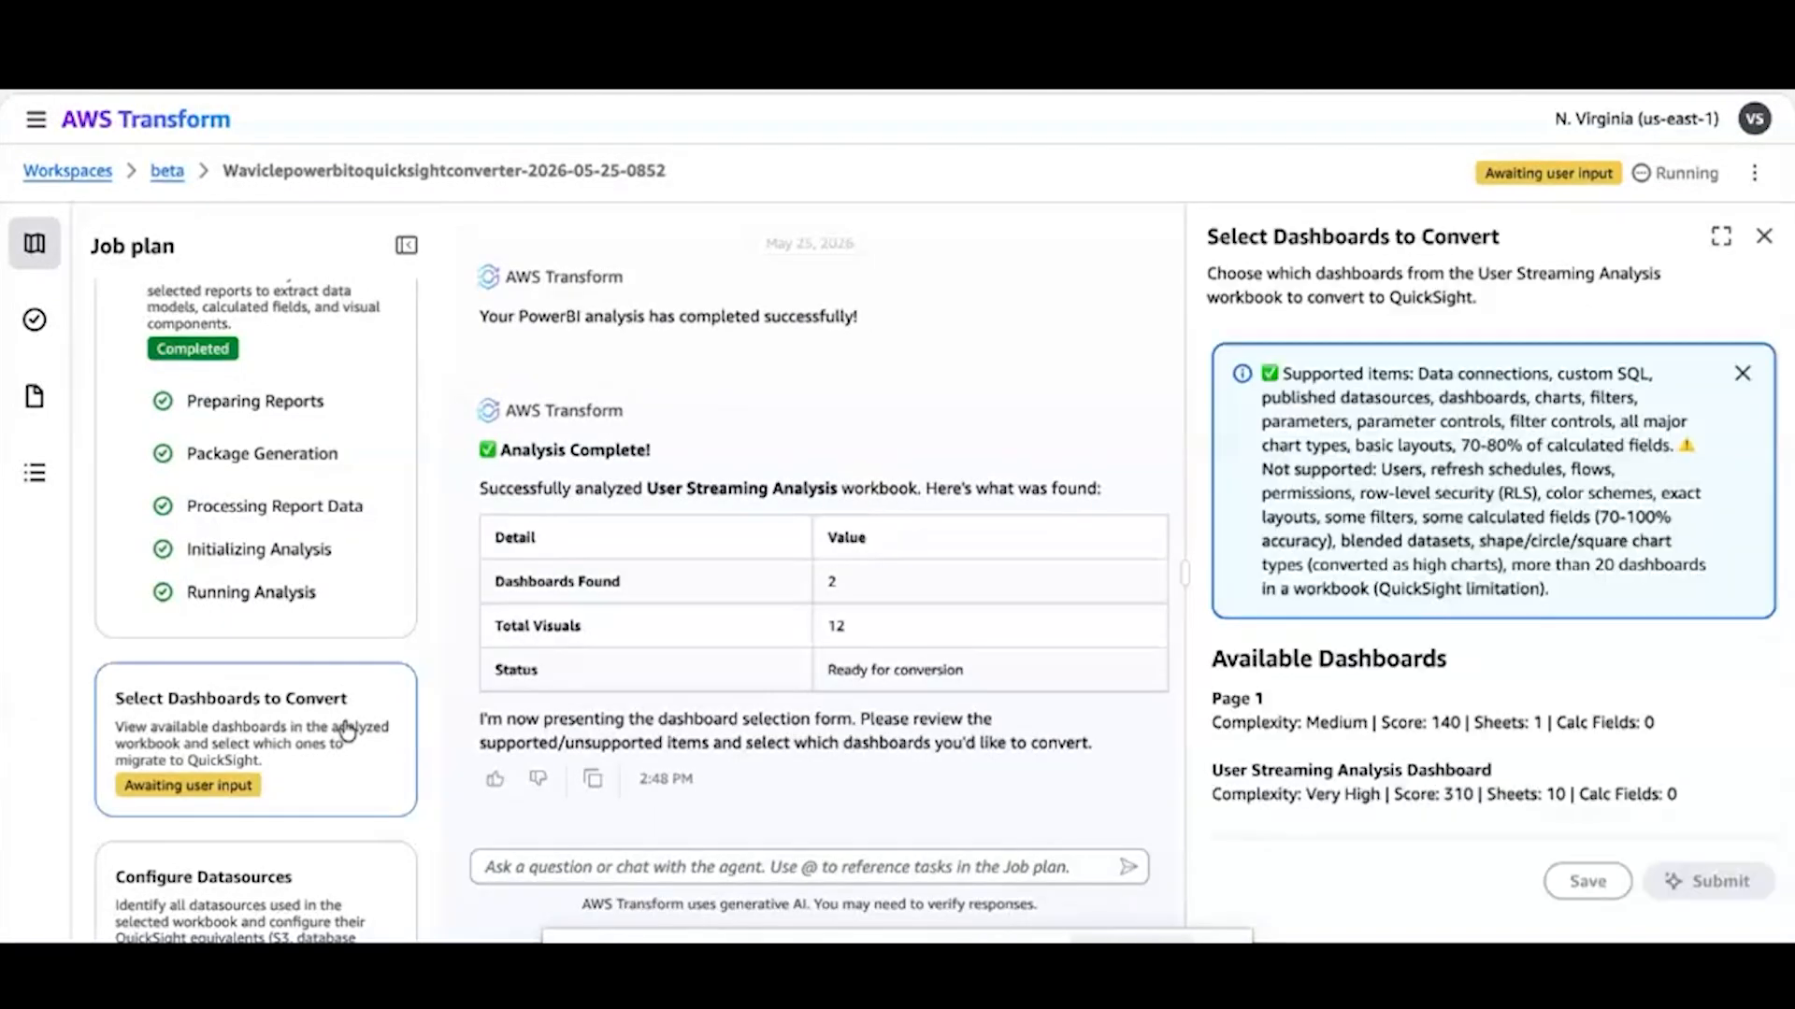
{"action": "scroll", "coordinate": [1465, 684], "scroll_direction": "down", "scroll_amount": 2}
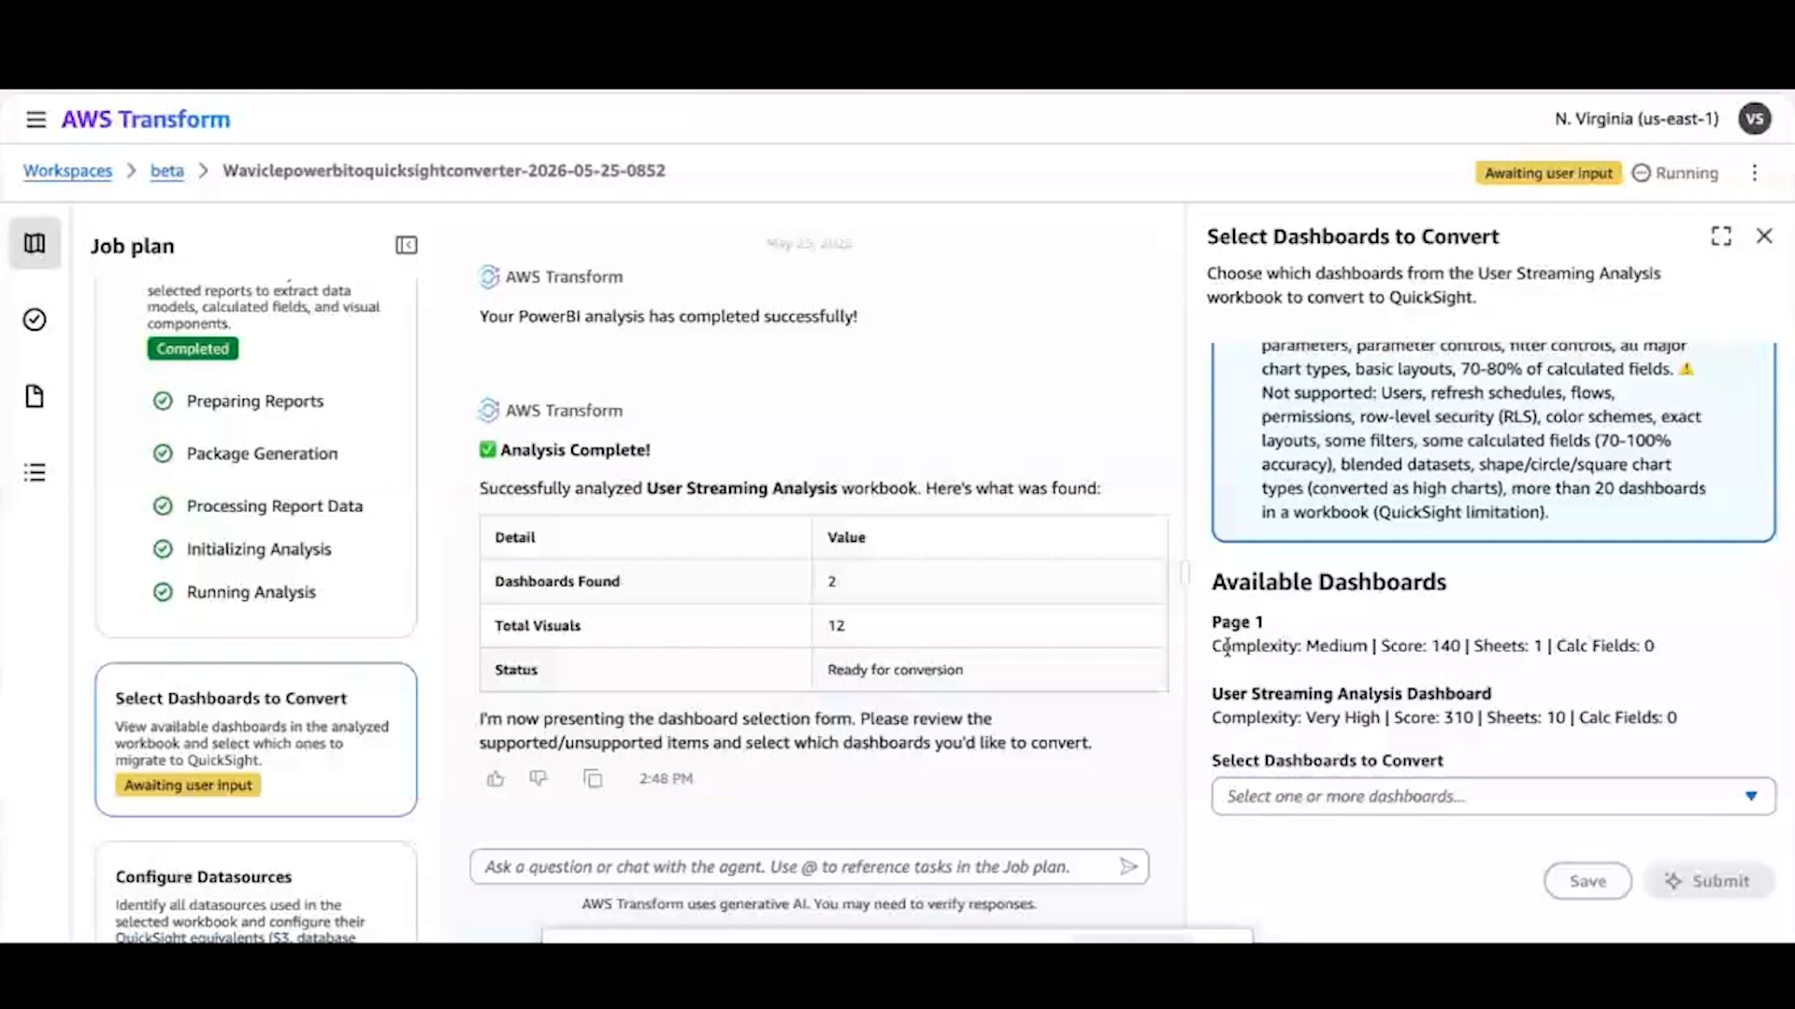
{"action": "left_click", "coordinate": [1590, 801]}
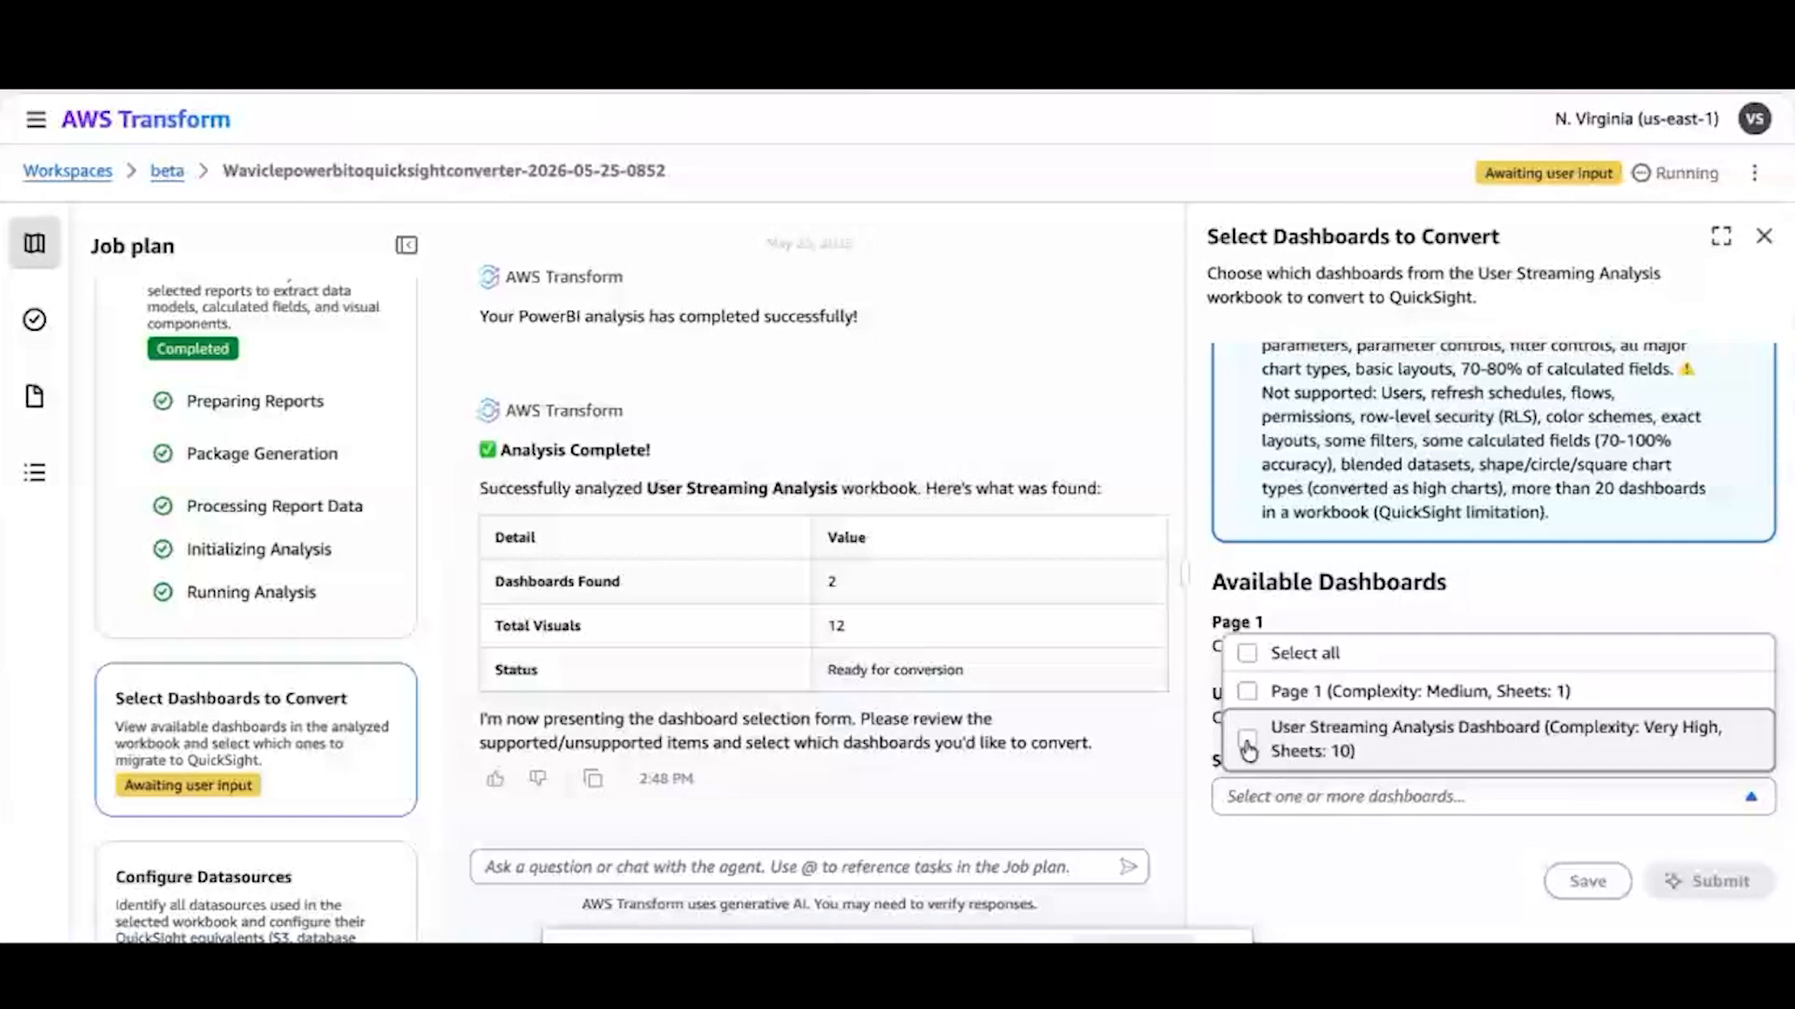
{"action": "left_click", "coordinate": [1248, 743]}
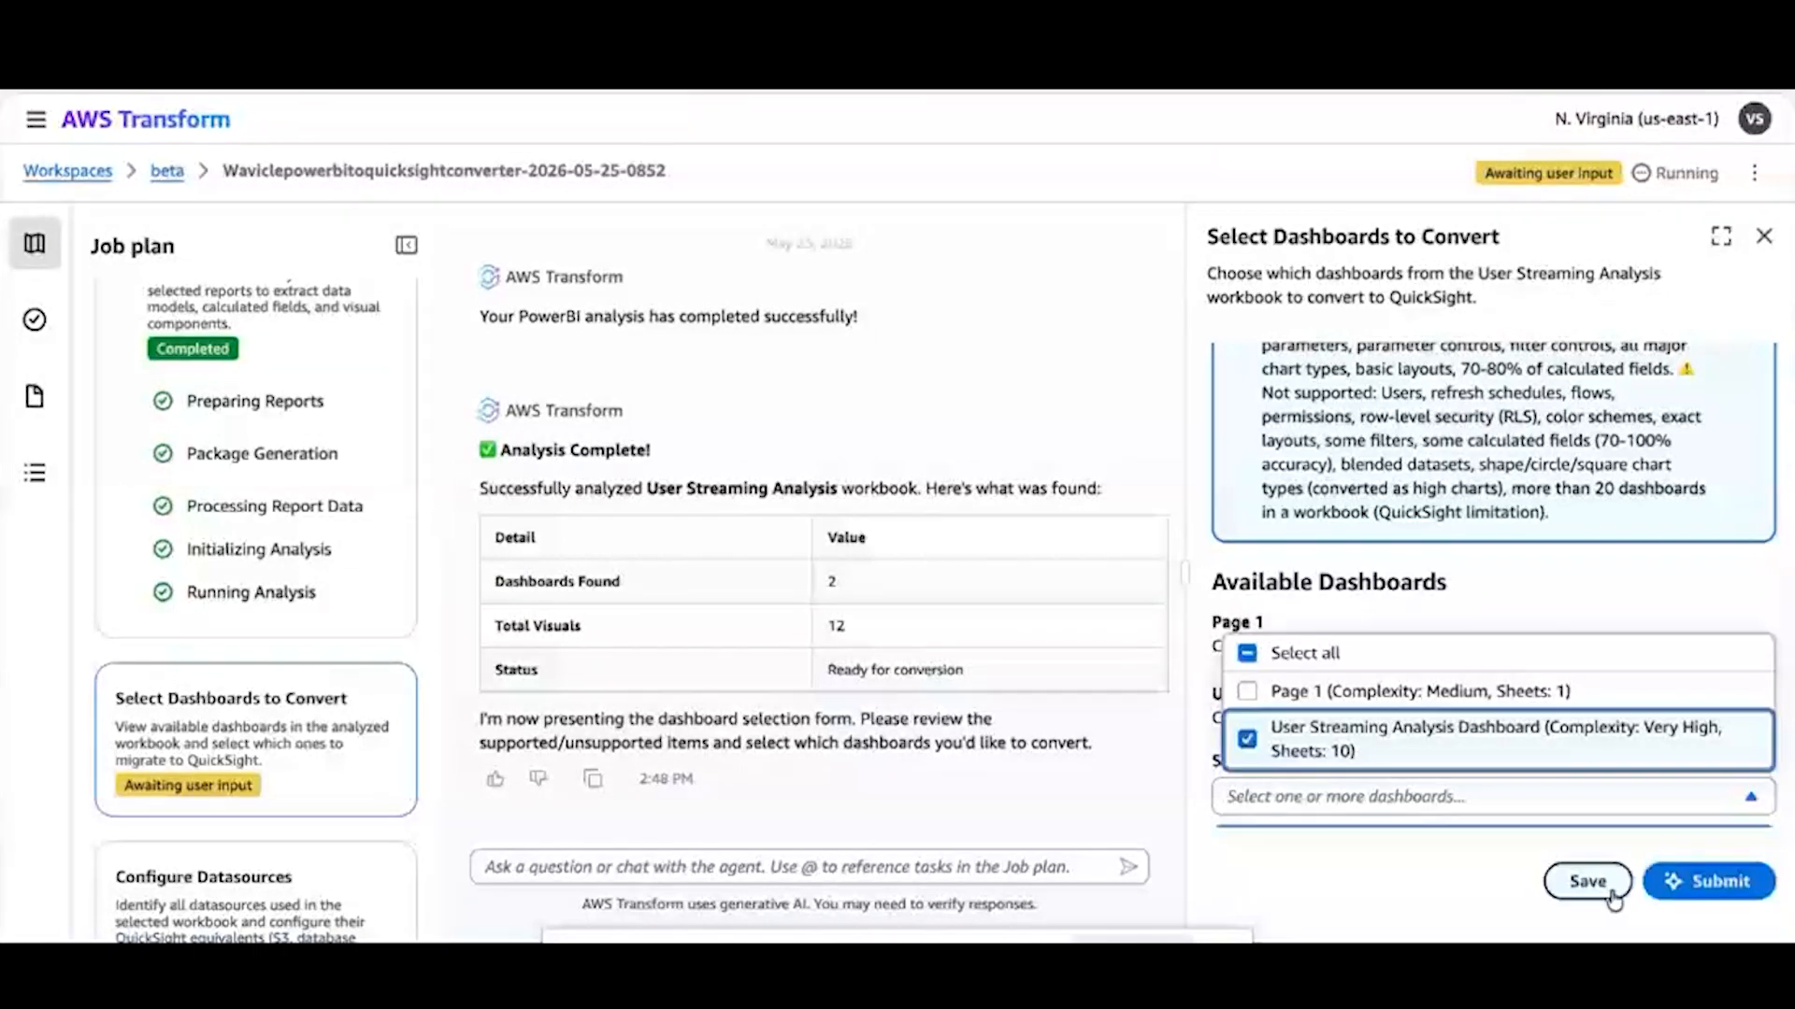
{"action": "left_click", "coordinate": [1723, 884]}
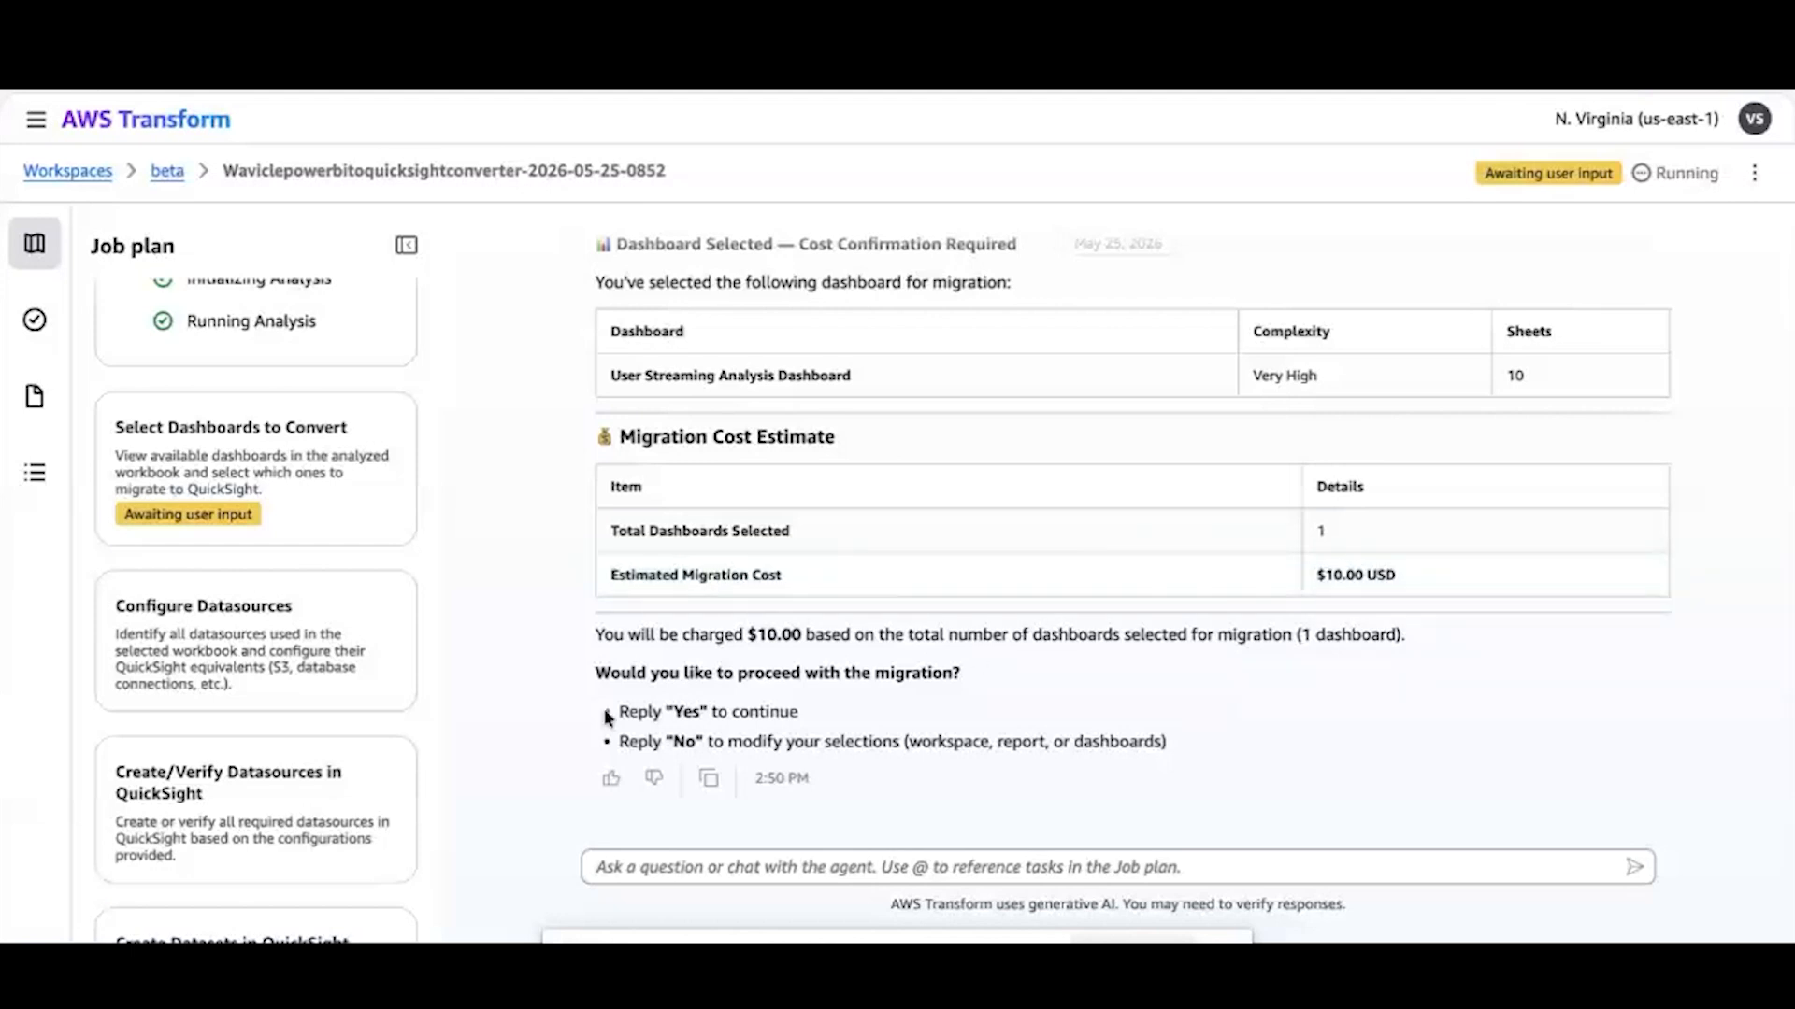
Reply Yes to the agent's cost confirmation to proceed with the migration
{"action": "left_click", "coordinate": [772, 861]}
{"action": "type", "text": "Yes"}
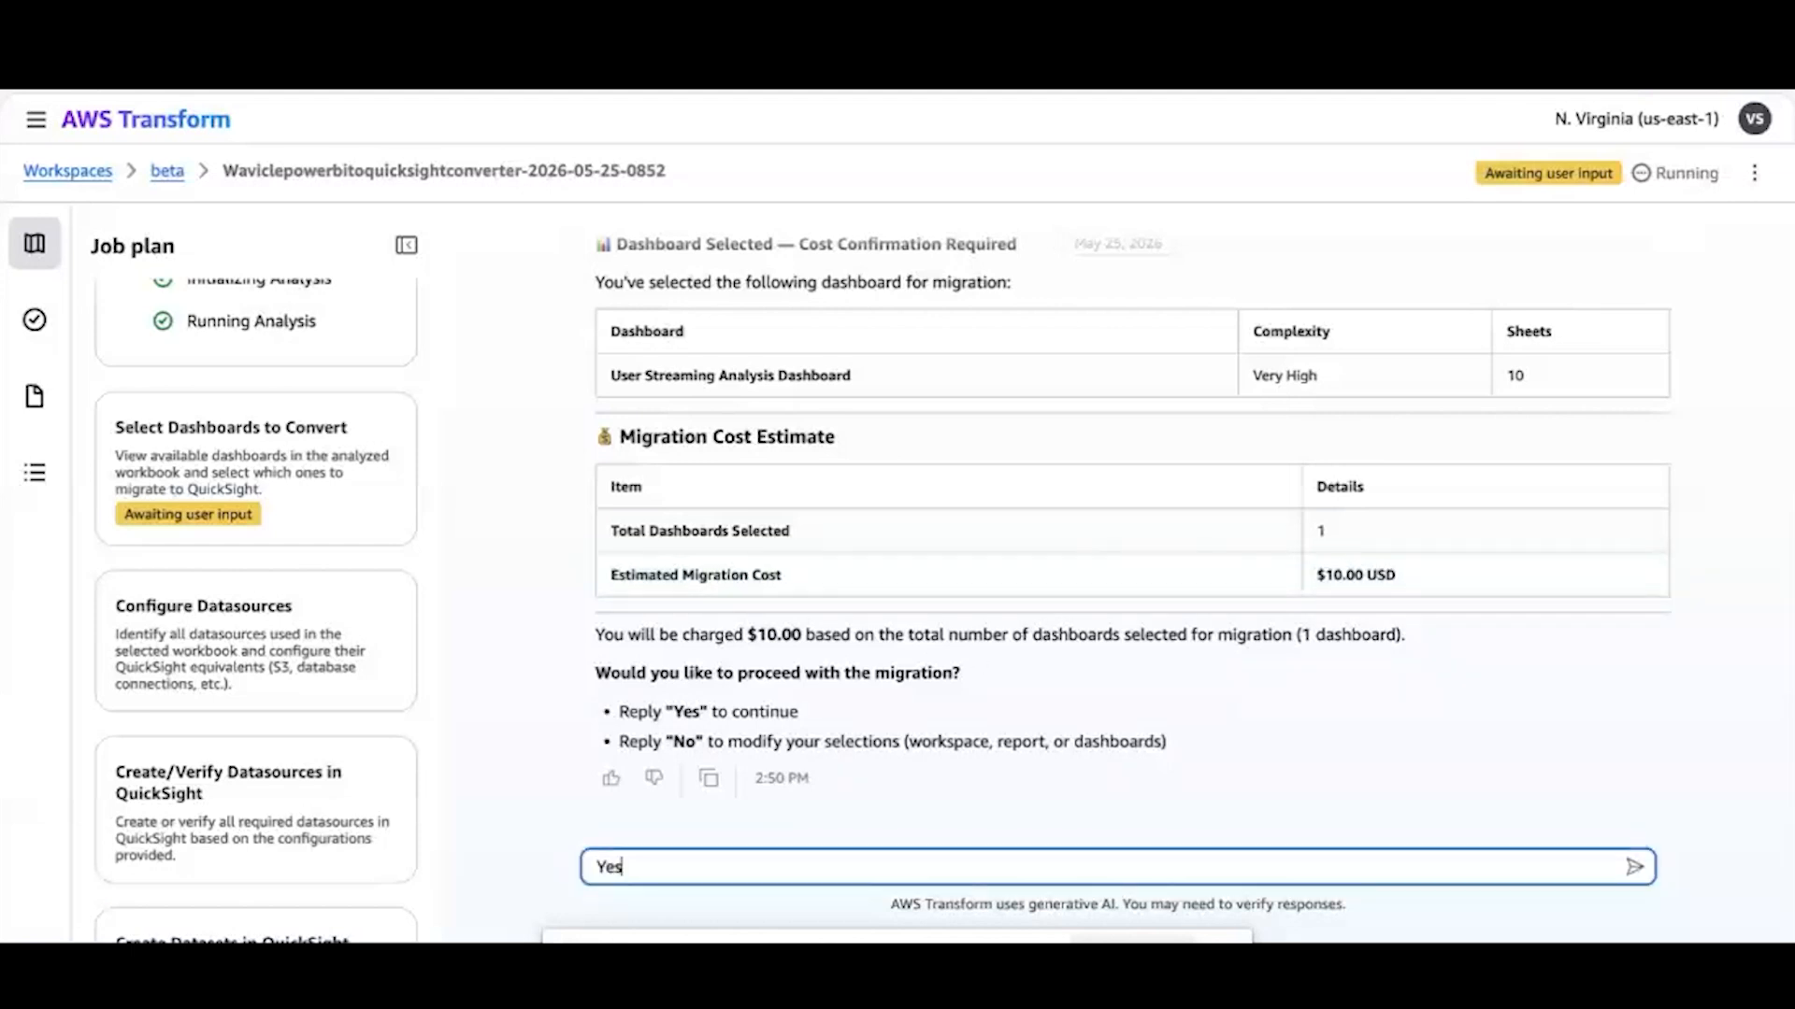
{"action": "key", "text": "Return"}
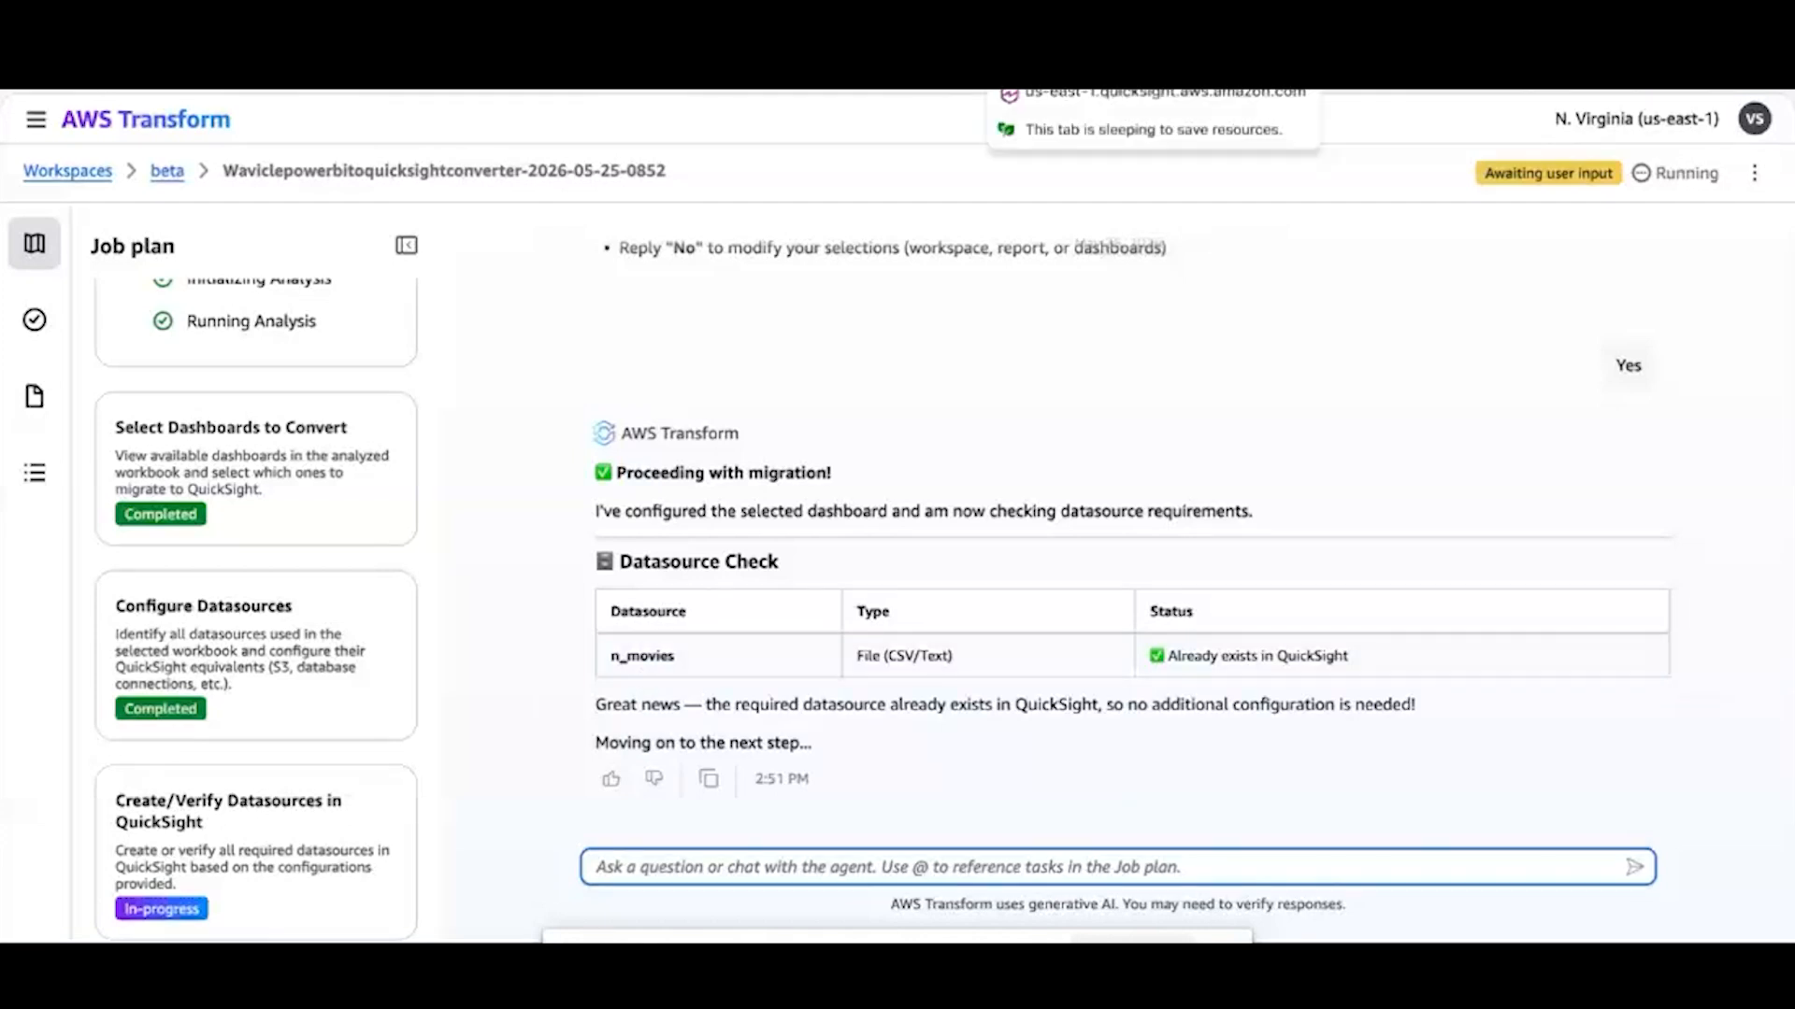
Switch to Amazon Quick and open the User_Streaming_Analysis_n_movies dataset from the datasets list
{"action": "left_click", "coordinate": [1066, 92]}
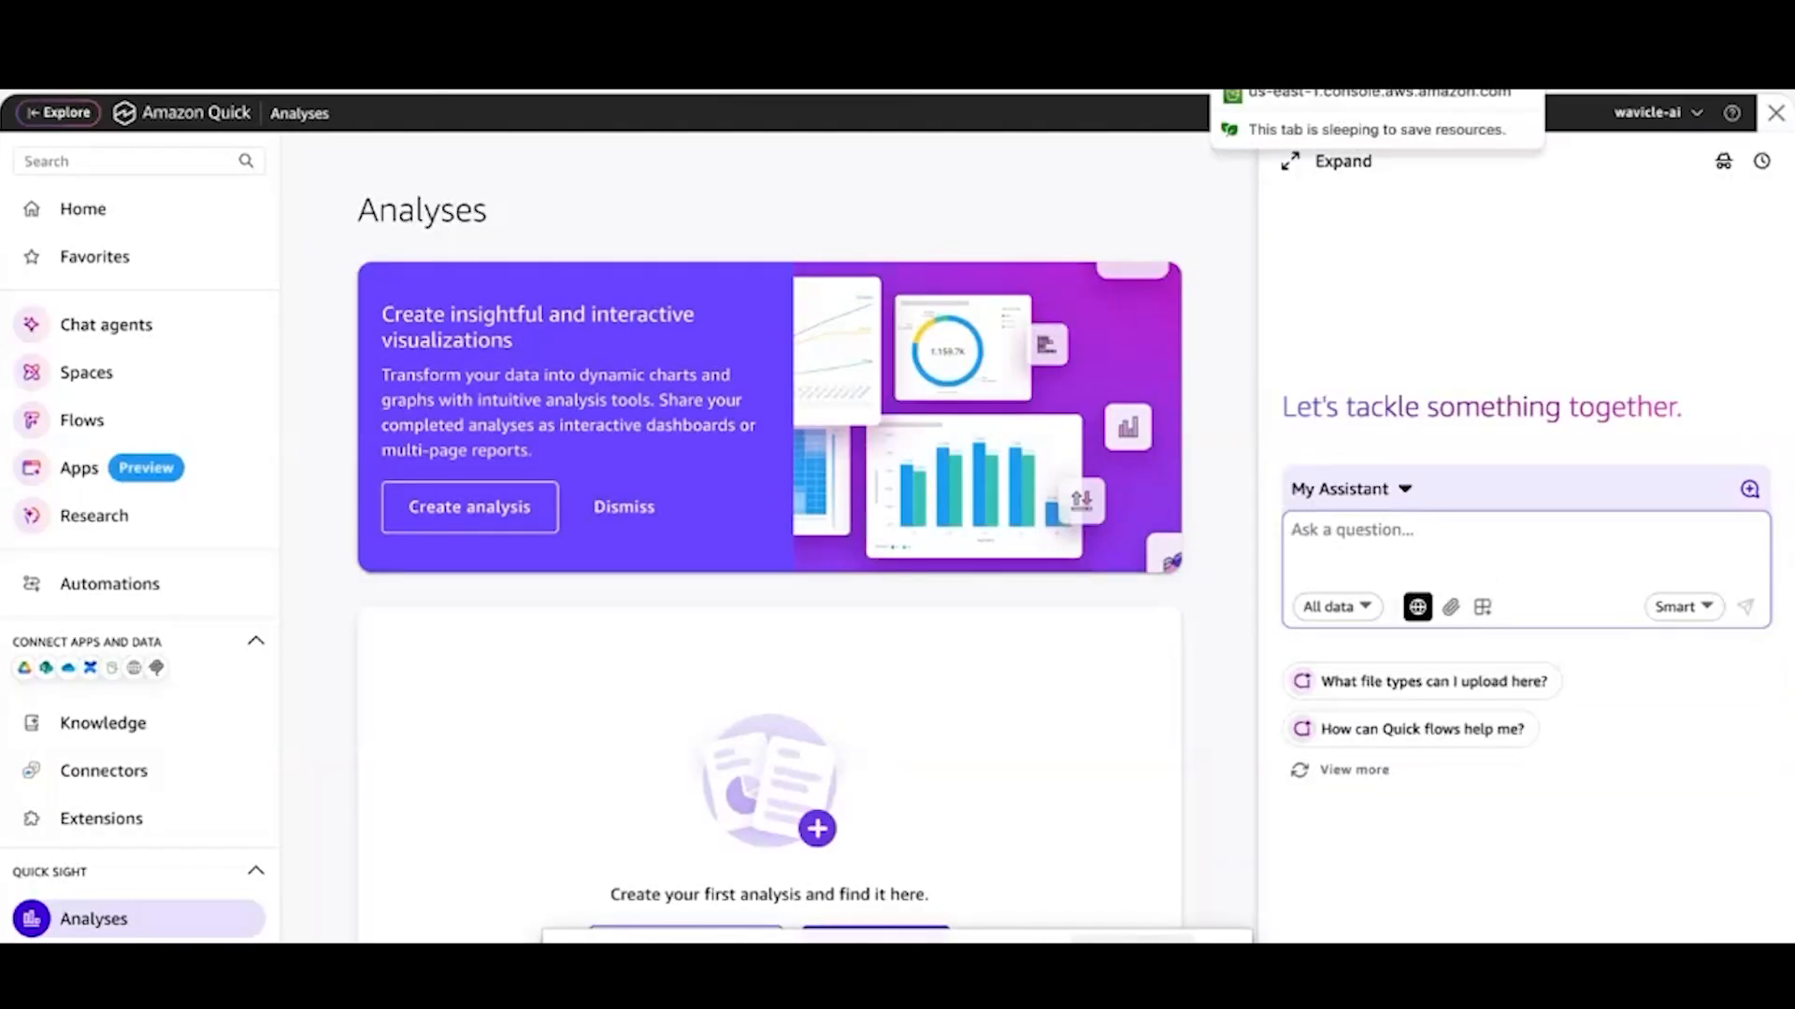
{"action": "scroll", "coordinate": [174, 838], "scroll_direction": "down", "scroll_amount": 2}
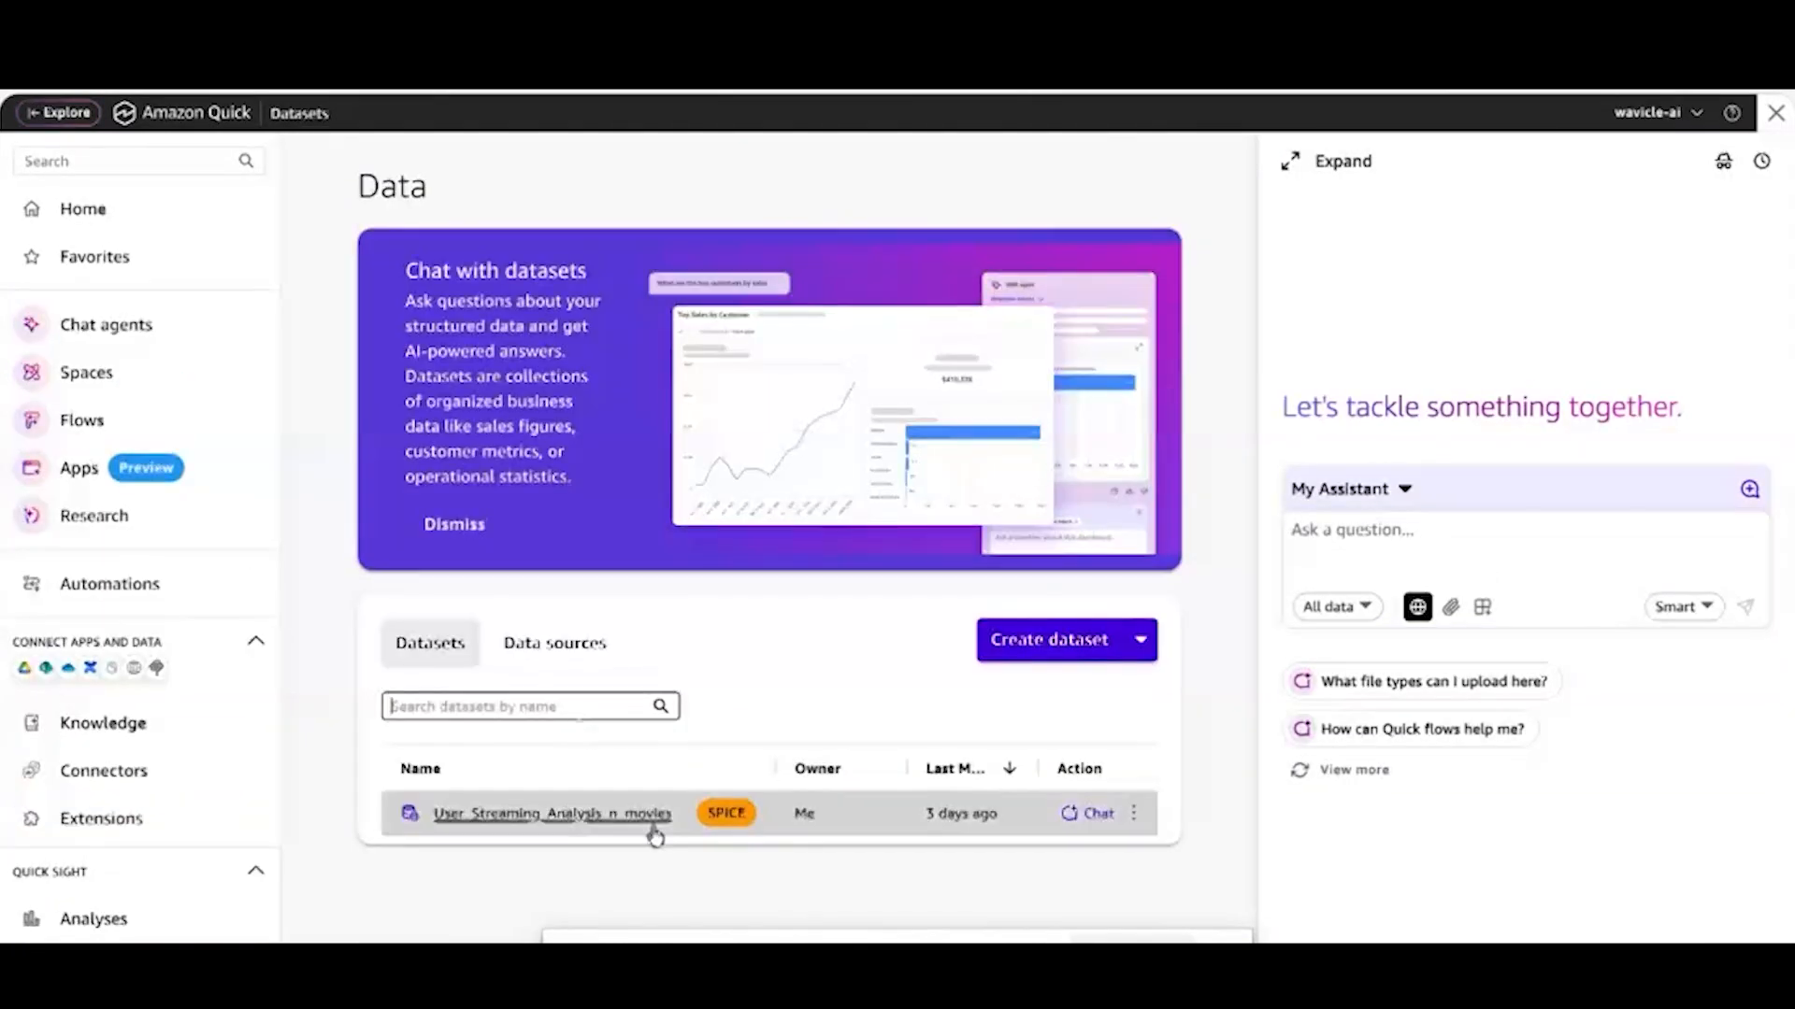
{"action": "left_click", "coordinate": [584, 821]}
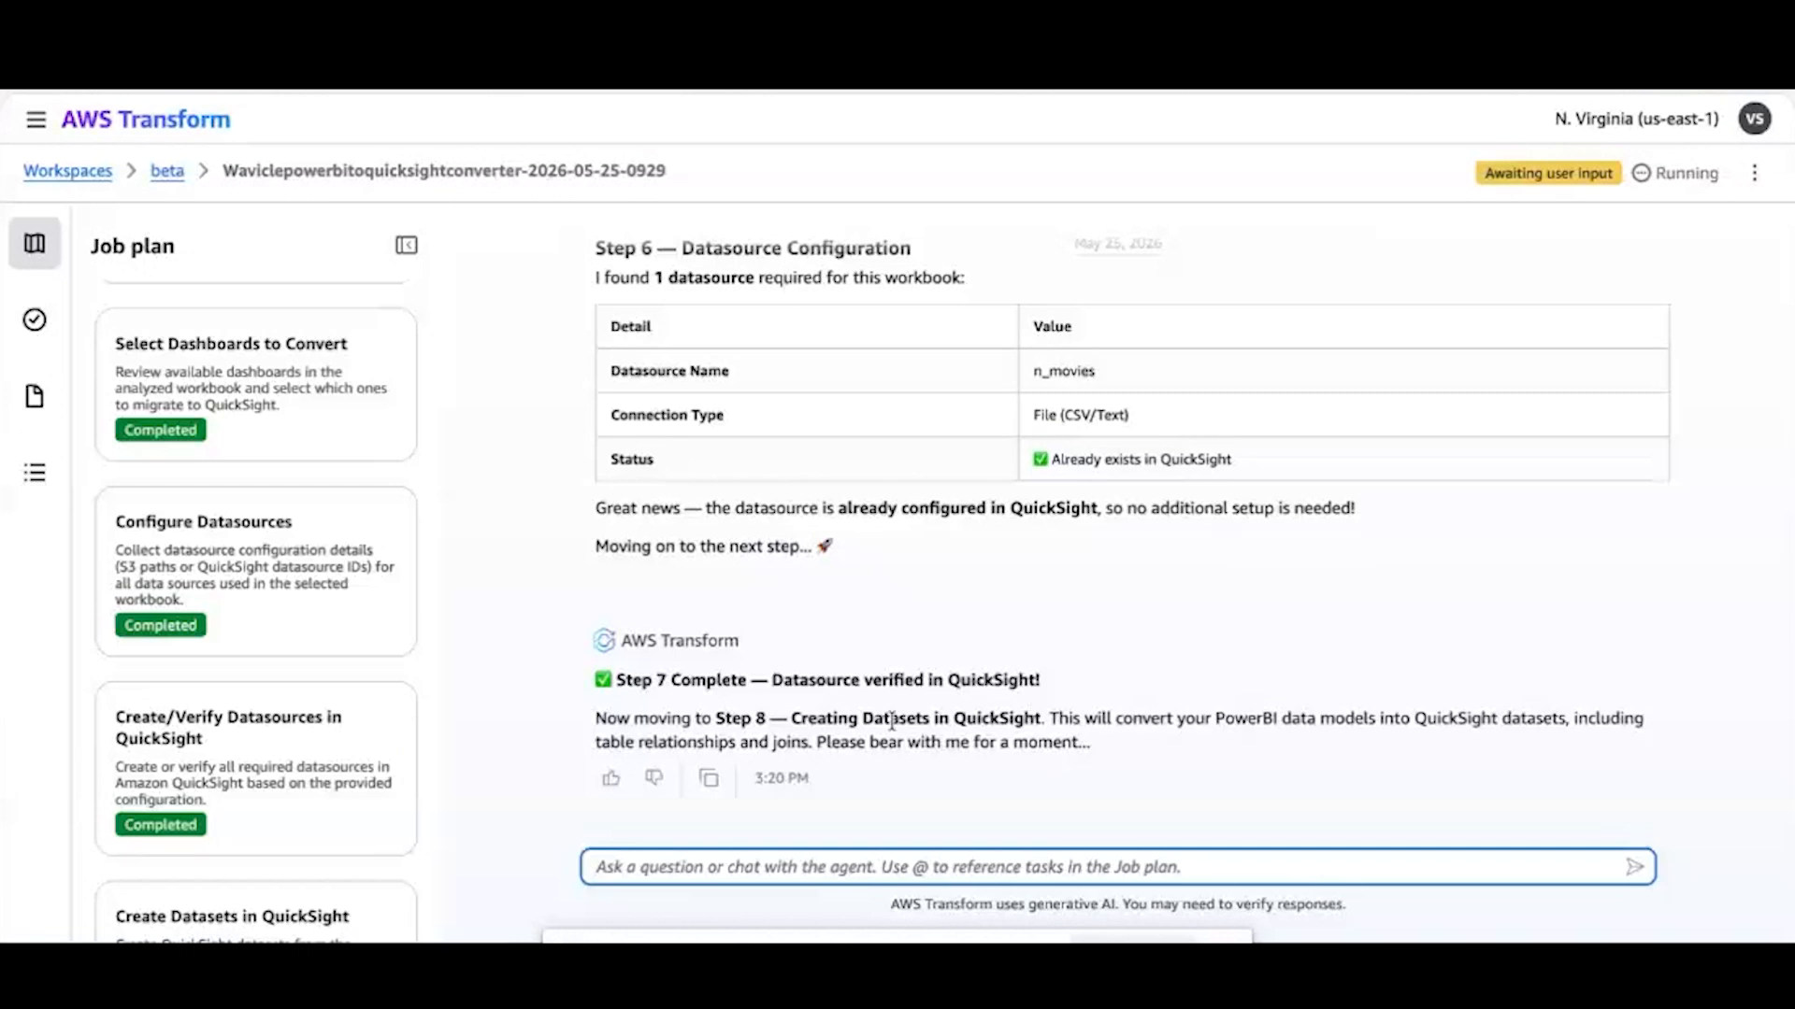
Read the dataset verification request in AWS Transform, check the dataset's columns and data types in QuickSight, and return to the job chat
{"action": "scroll", "coordinate": [345, 807], "scroll_direction": "down", "scroll_amount": 4}
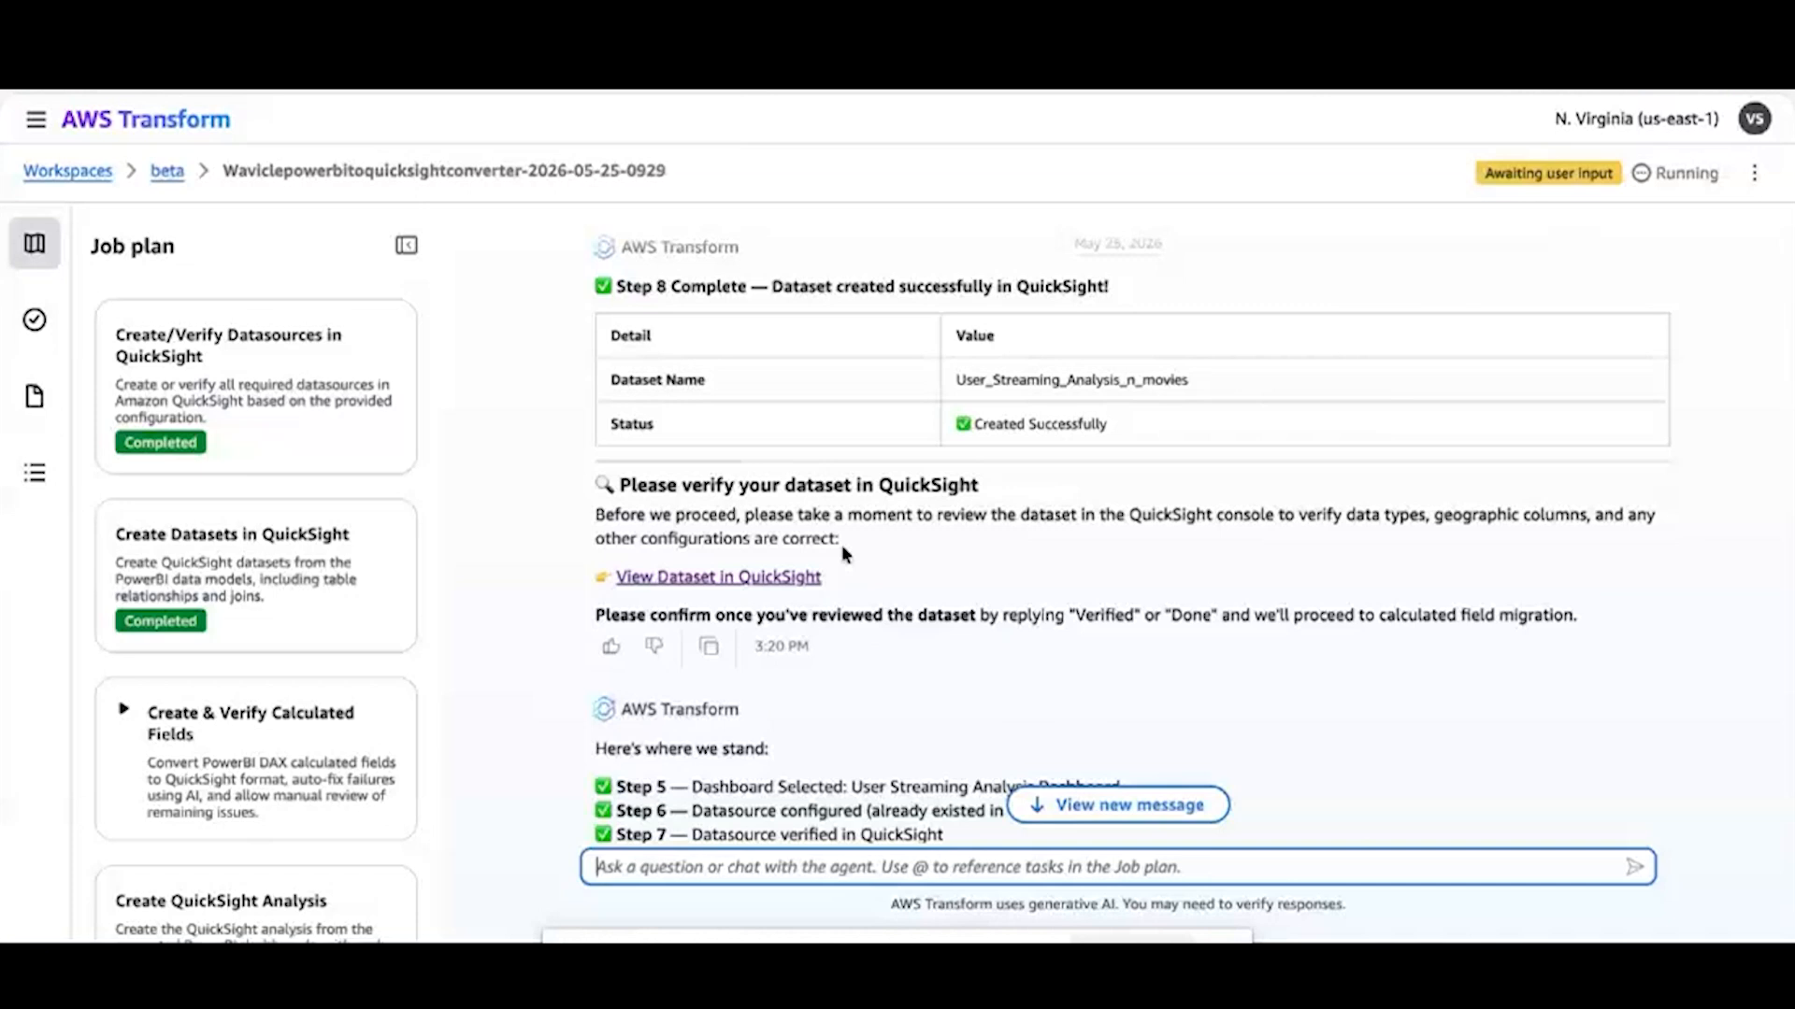
{"action": "scroll", "coordinate": [841, 551], "scroll_direction": "down", "scroll_amount": 2}
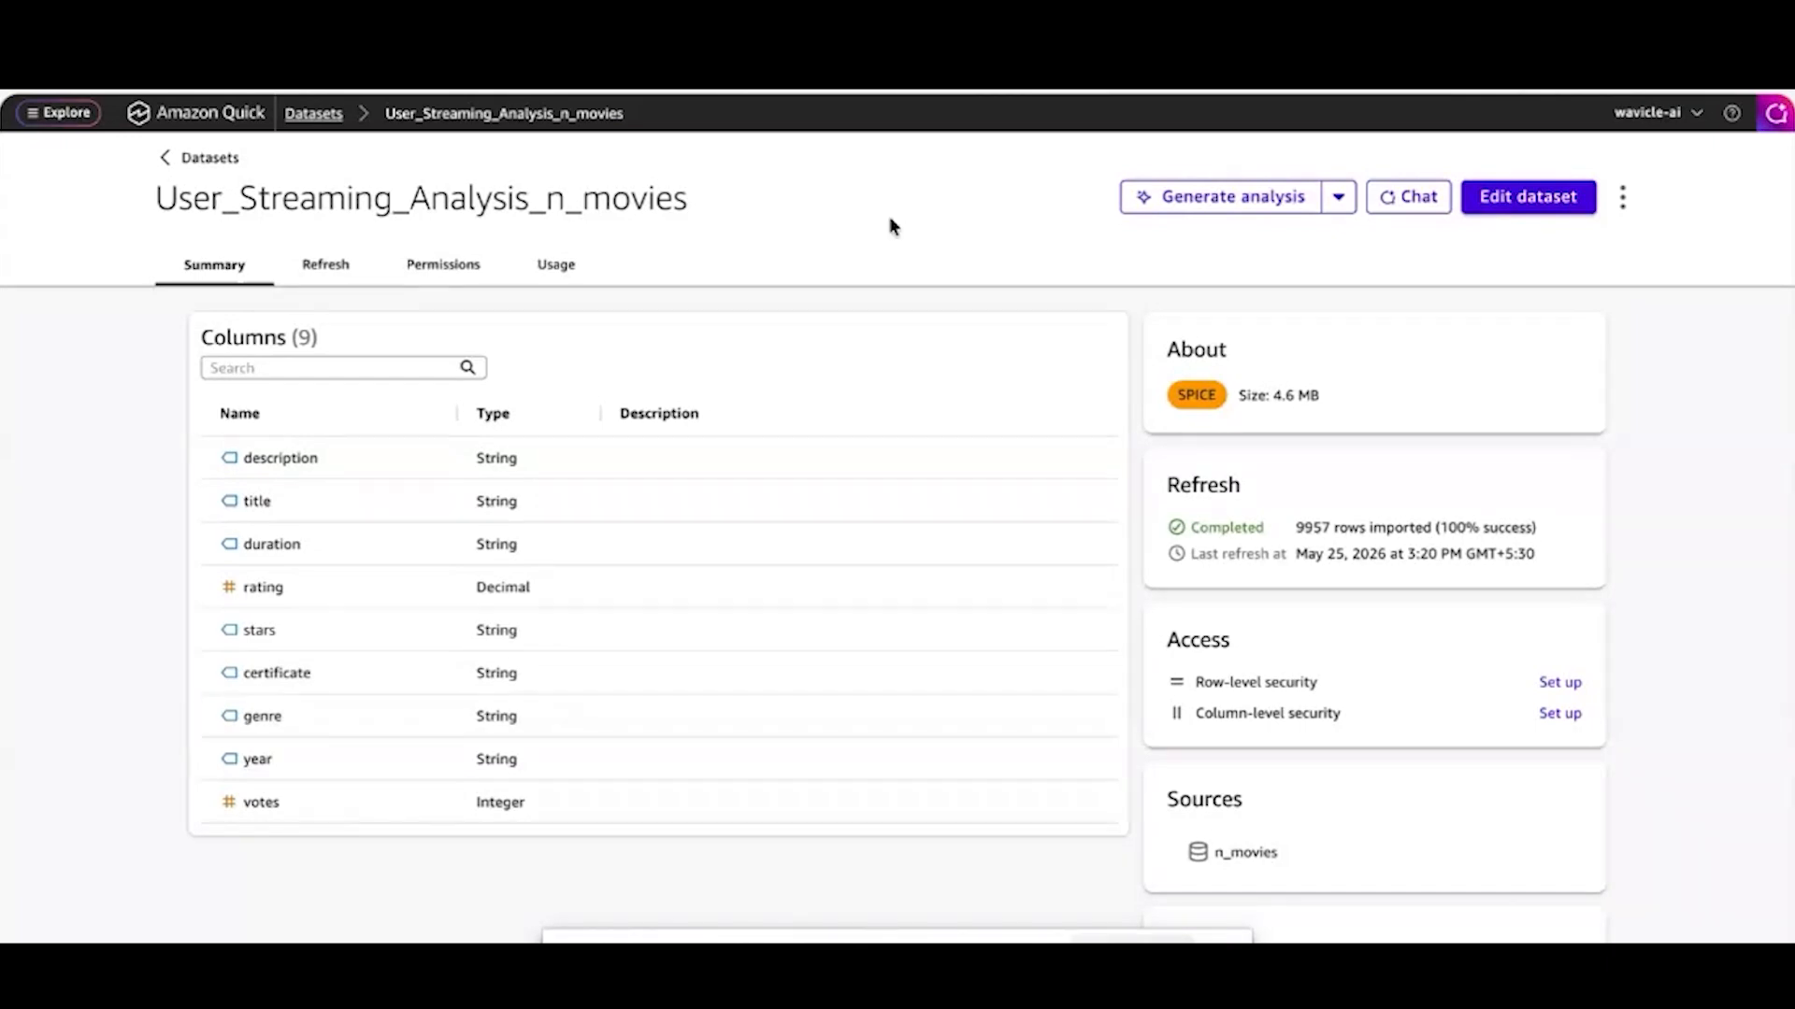
{"action": "left_click", "coordinate": [598, 92]}
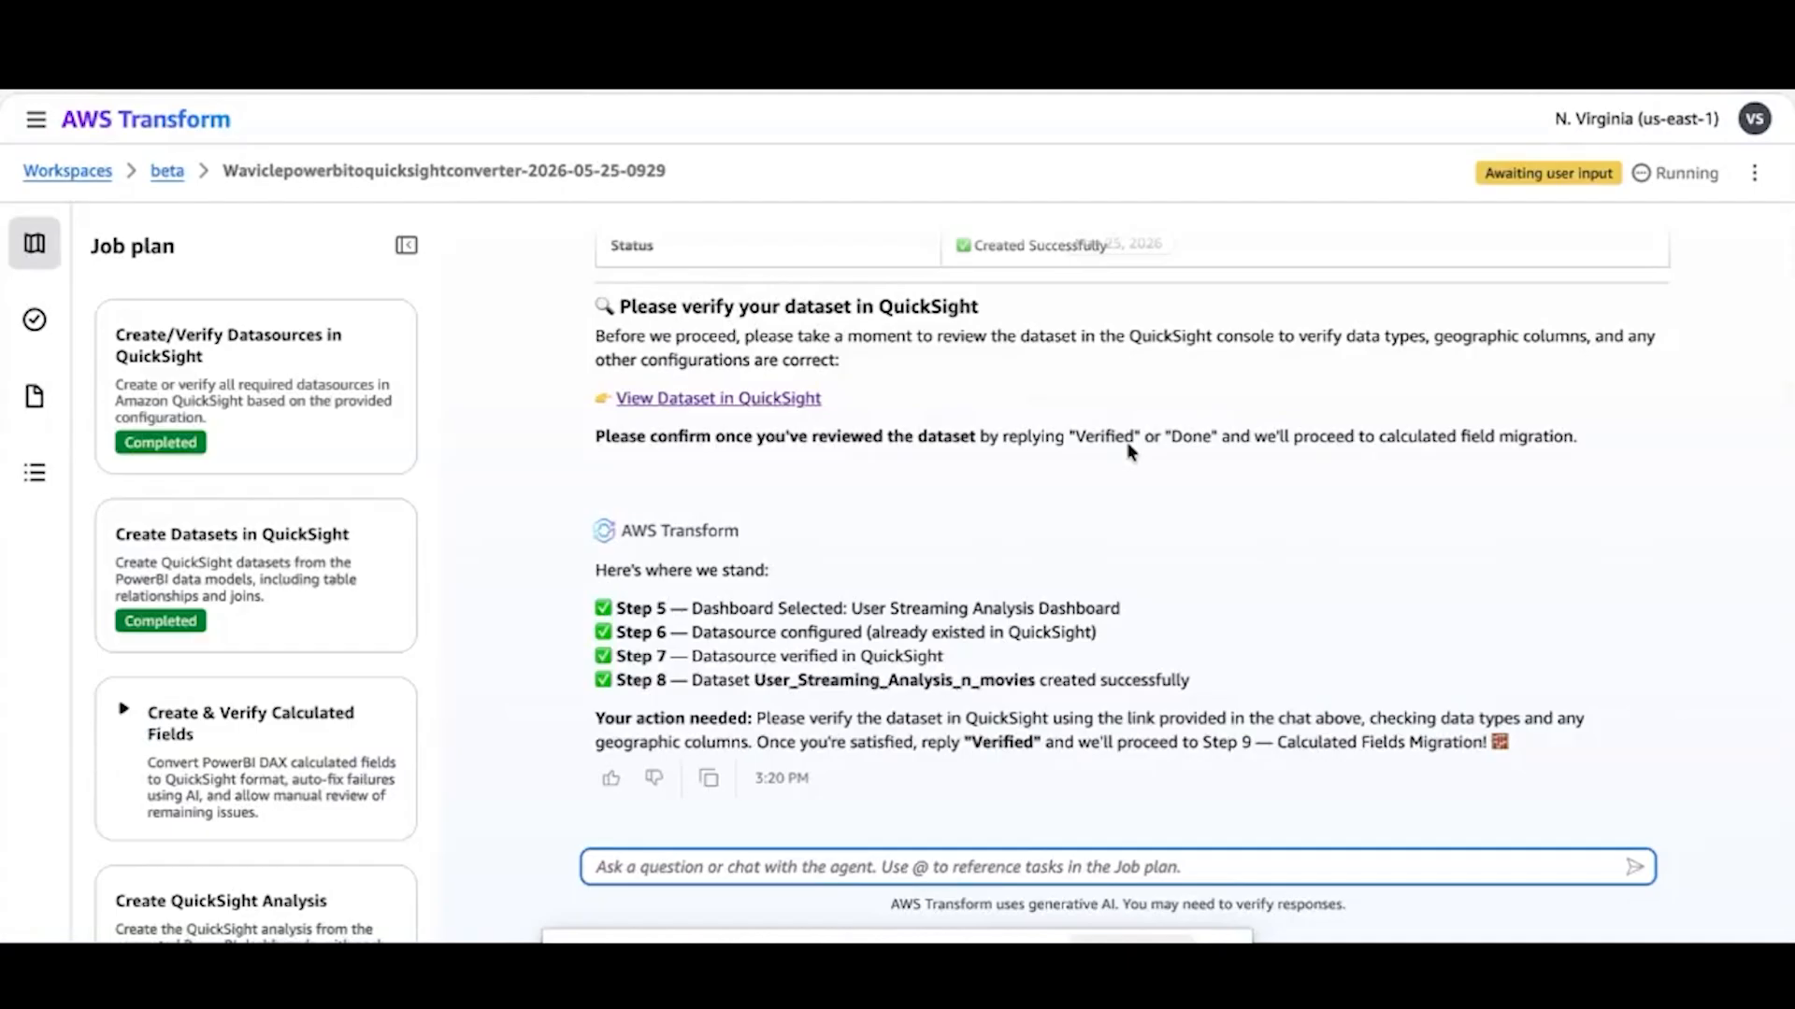
Reply Verified in the chat to confirm the dataset and continue to the calculated fields migration
{"action": "type", "text": "Verified"}
{"action": "key", "text": "BackSpace"}
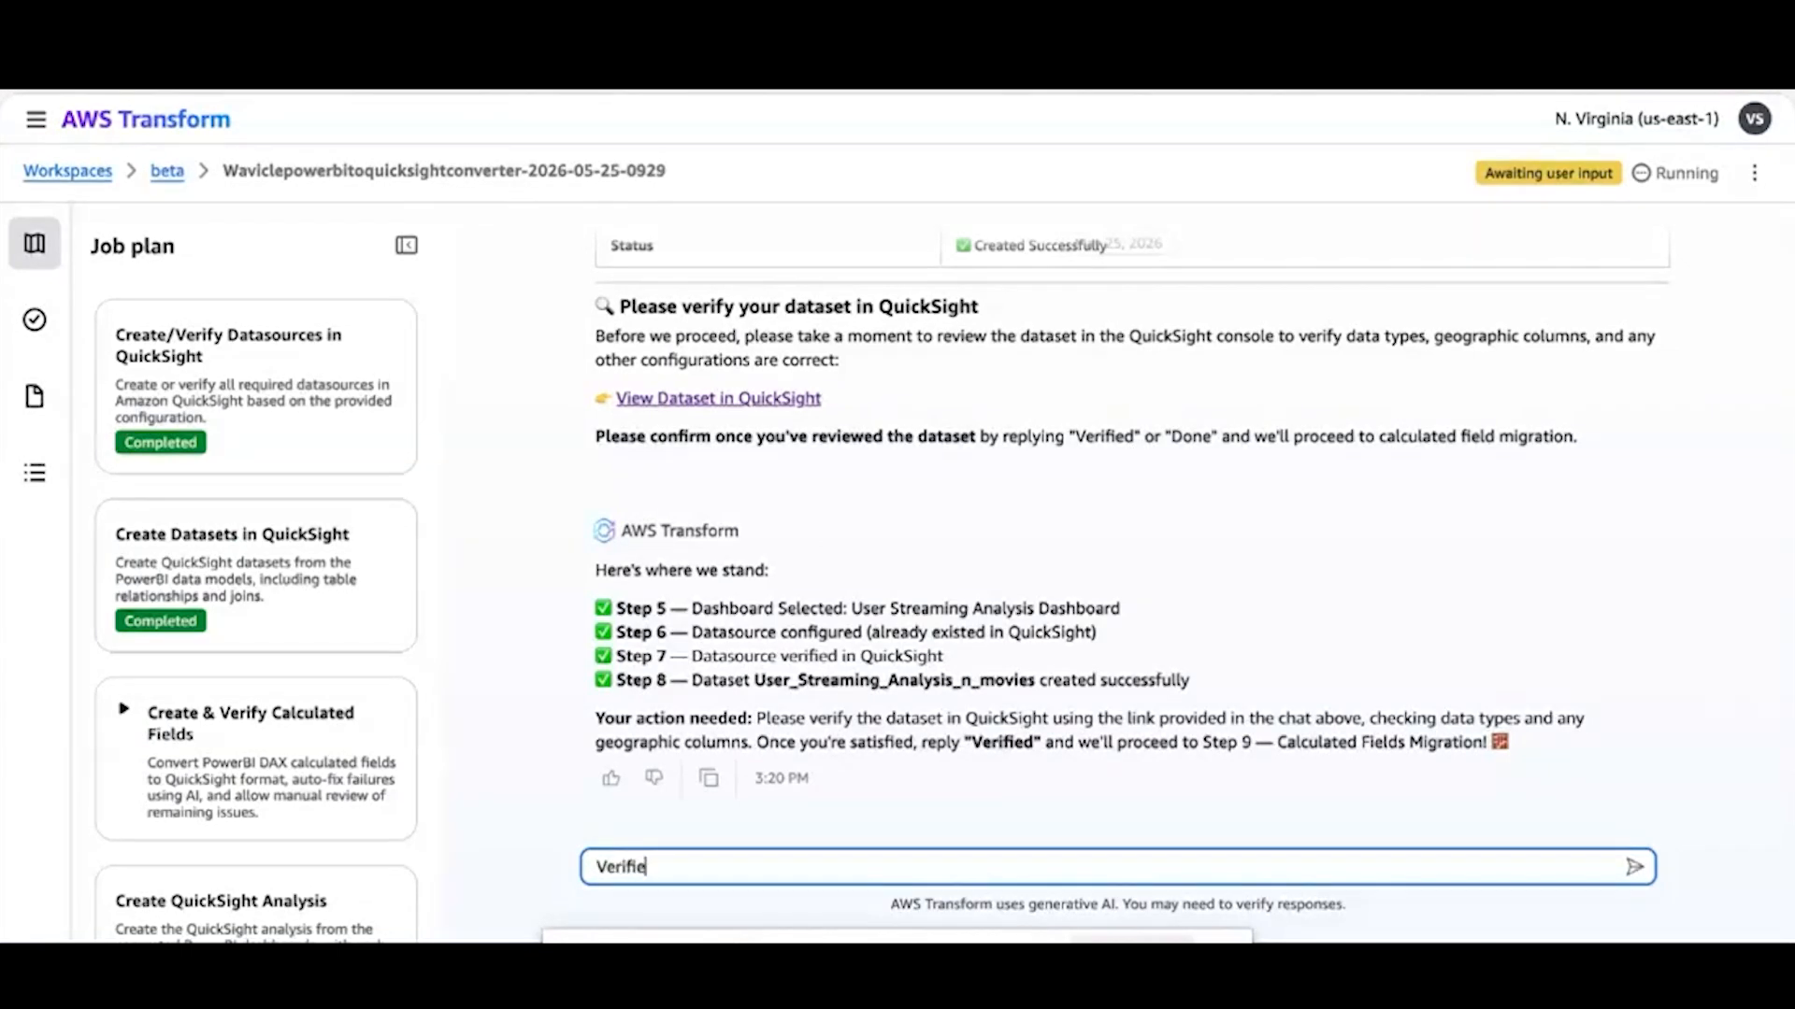
{"action": "type", "text": "d"}
{"action": "key", "text": "Return"}
{"action": "scroll", "coordinate": [264, 809], "scroll_direction": "down", "scroll_amount": 2}
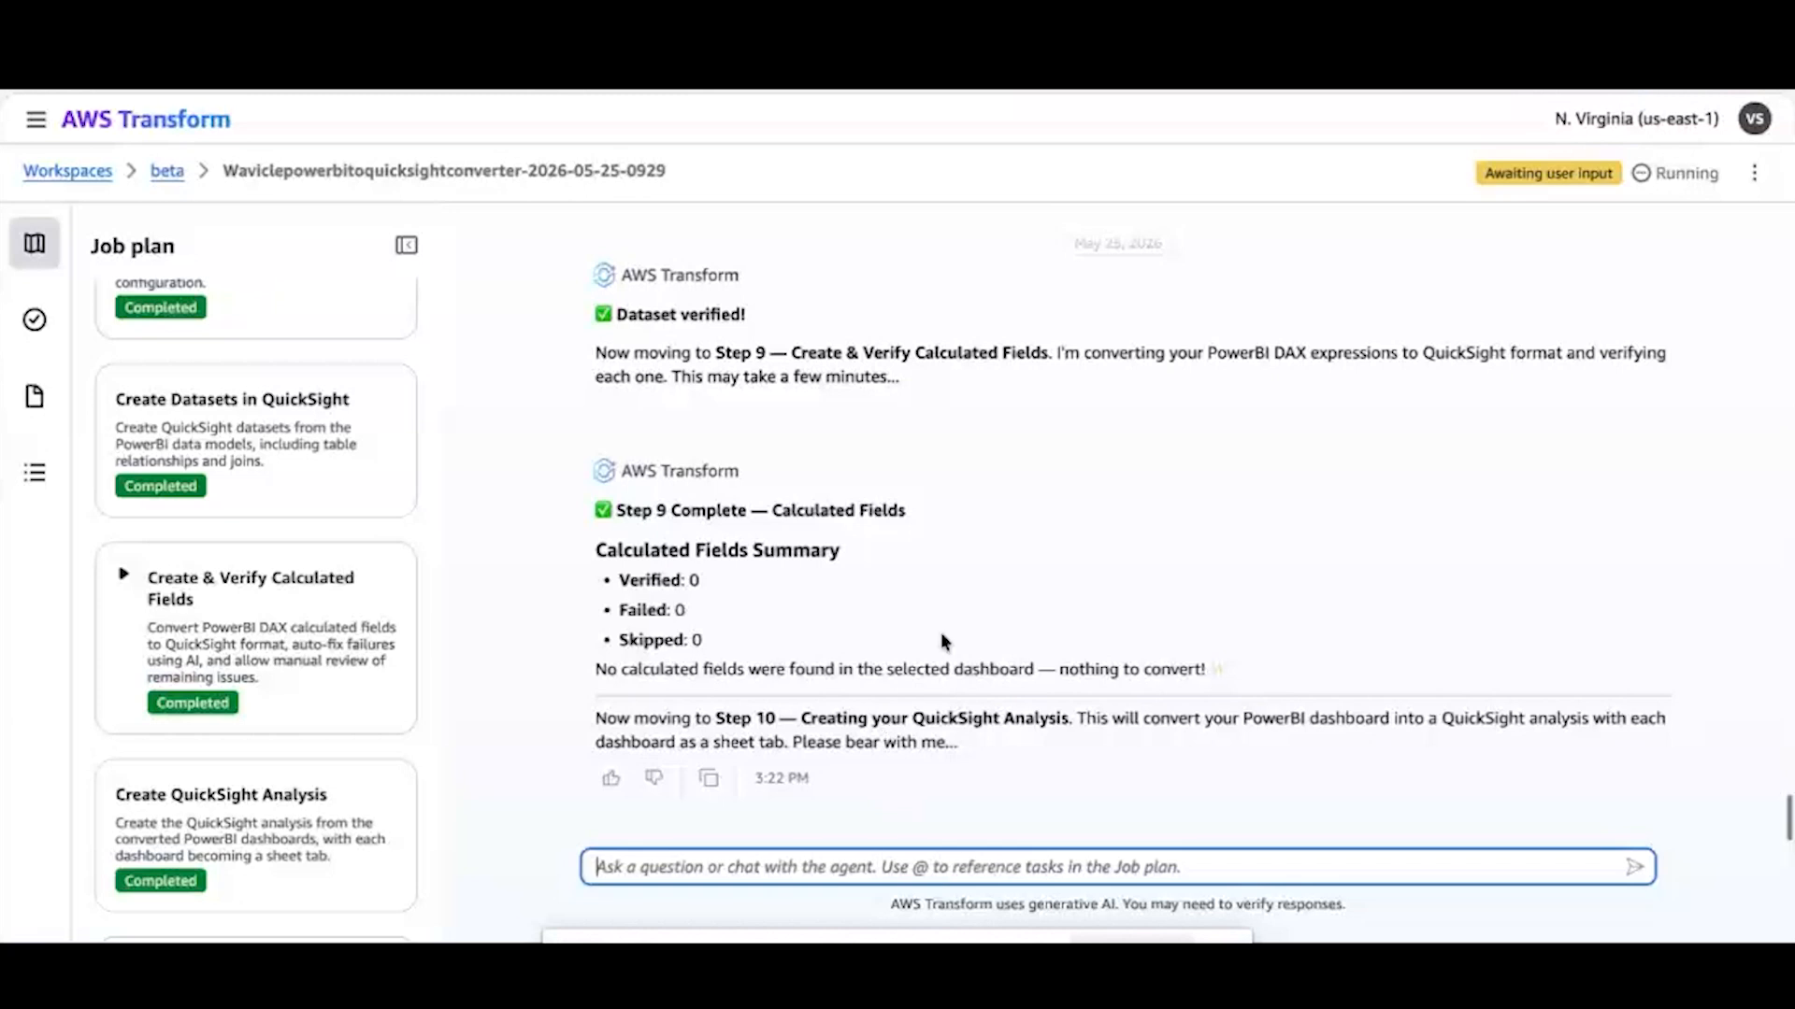
Check the remaining job plan steps, switch to Amazon Quick, and go from the dataset page to the list of analyses
{"action": "scroll", "coordinate": [297, 697], "scroll_direction": "down", "scroll_amount": 2}
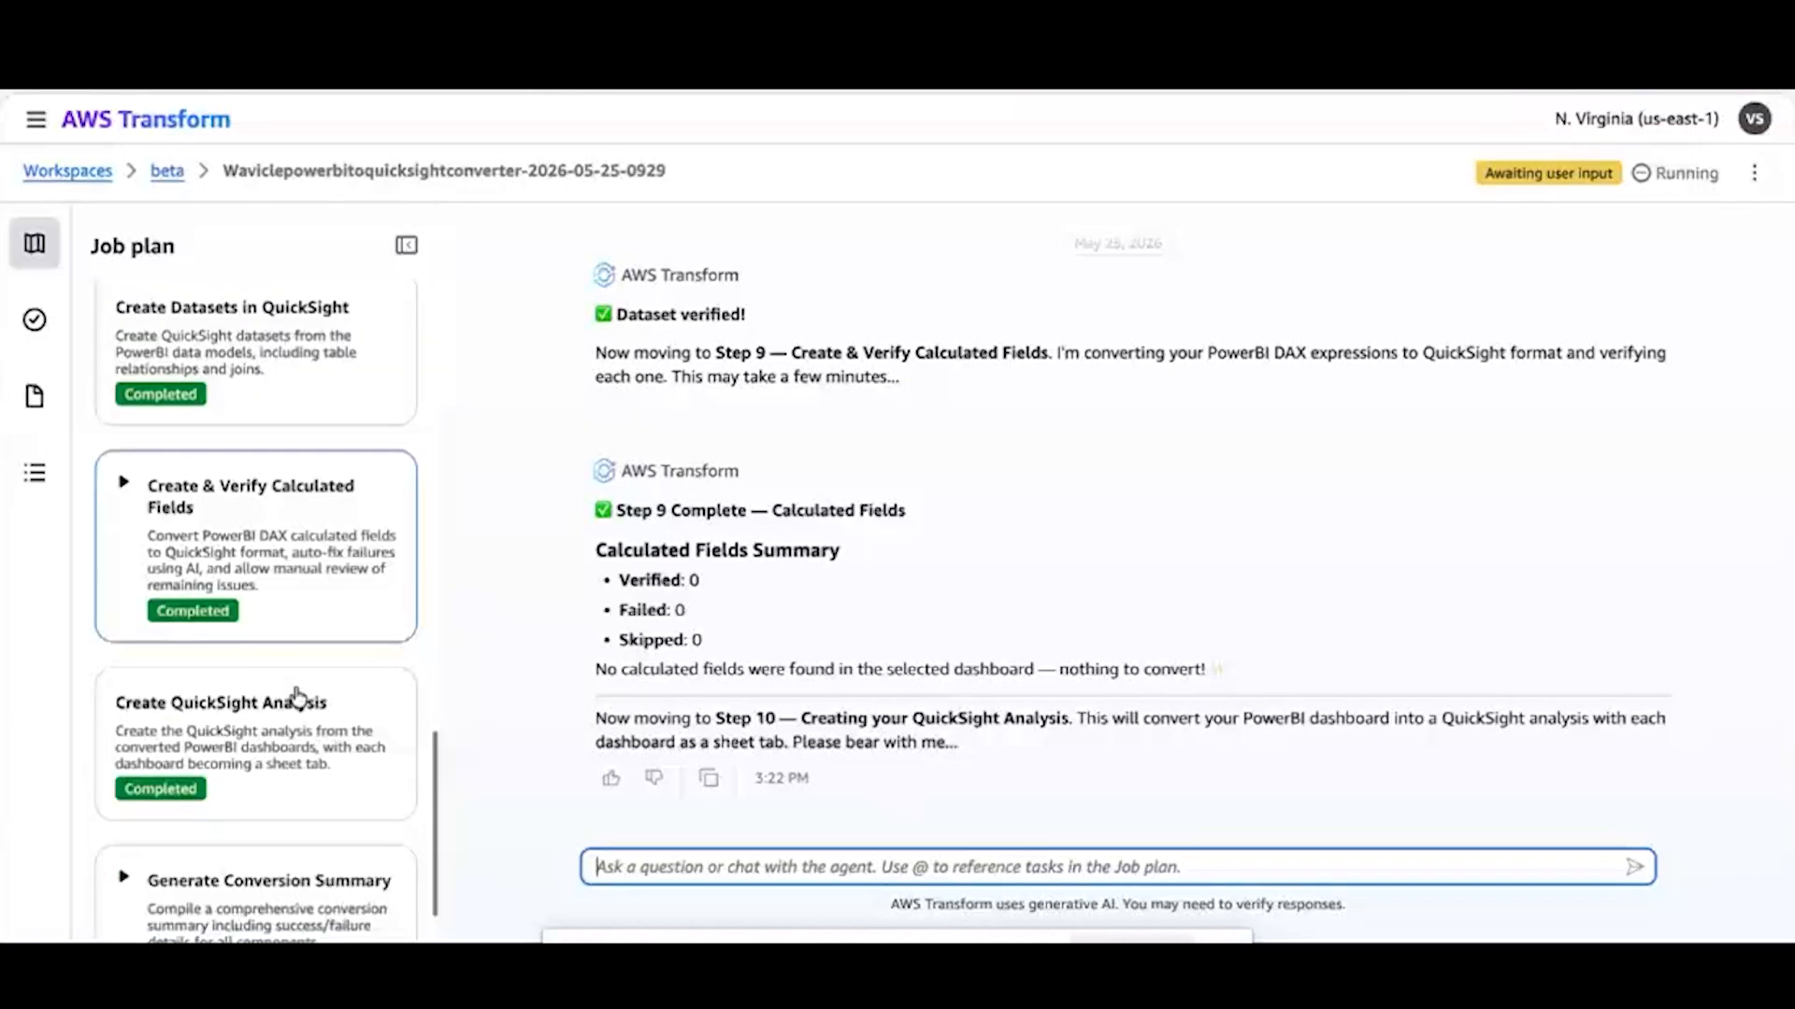
{"action": "scroll", "coordinate": [297, 697], "scroll_direction": "down", "scroll_amount": 2}
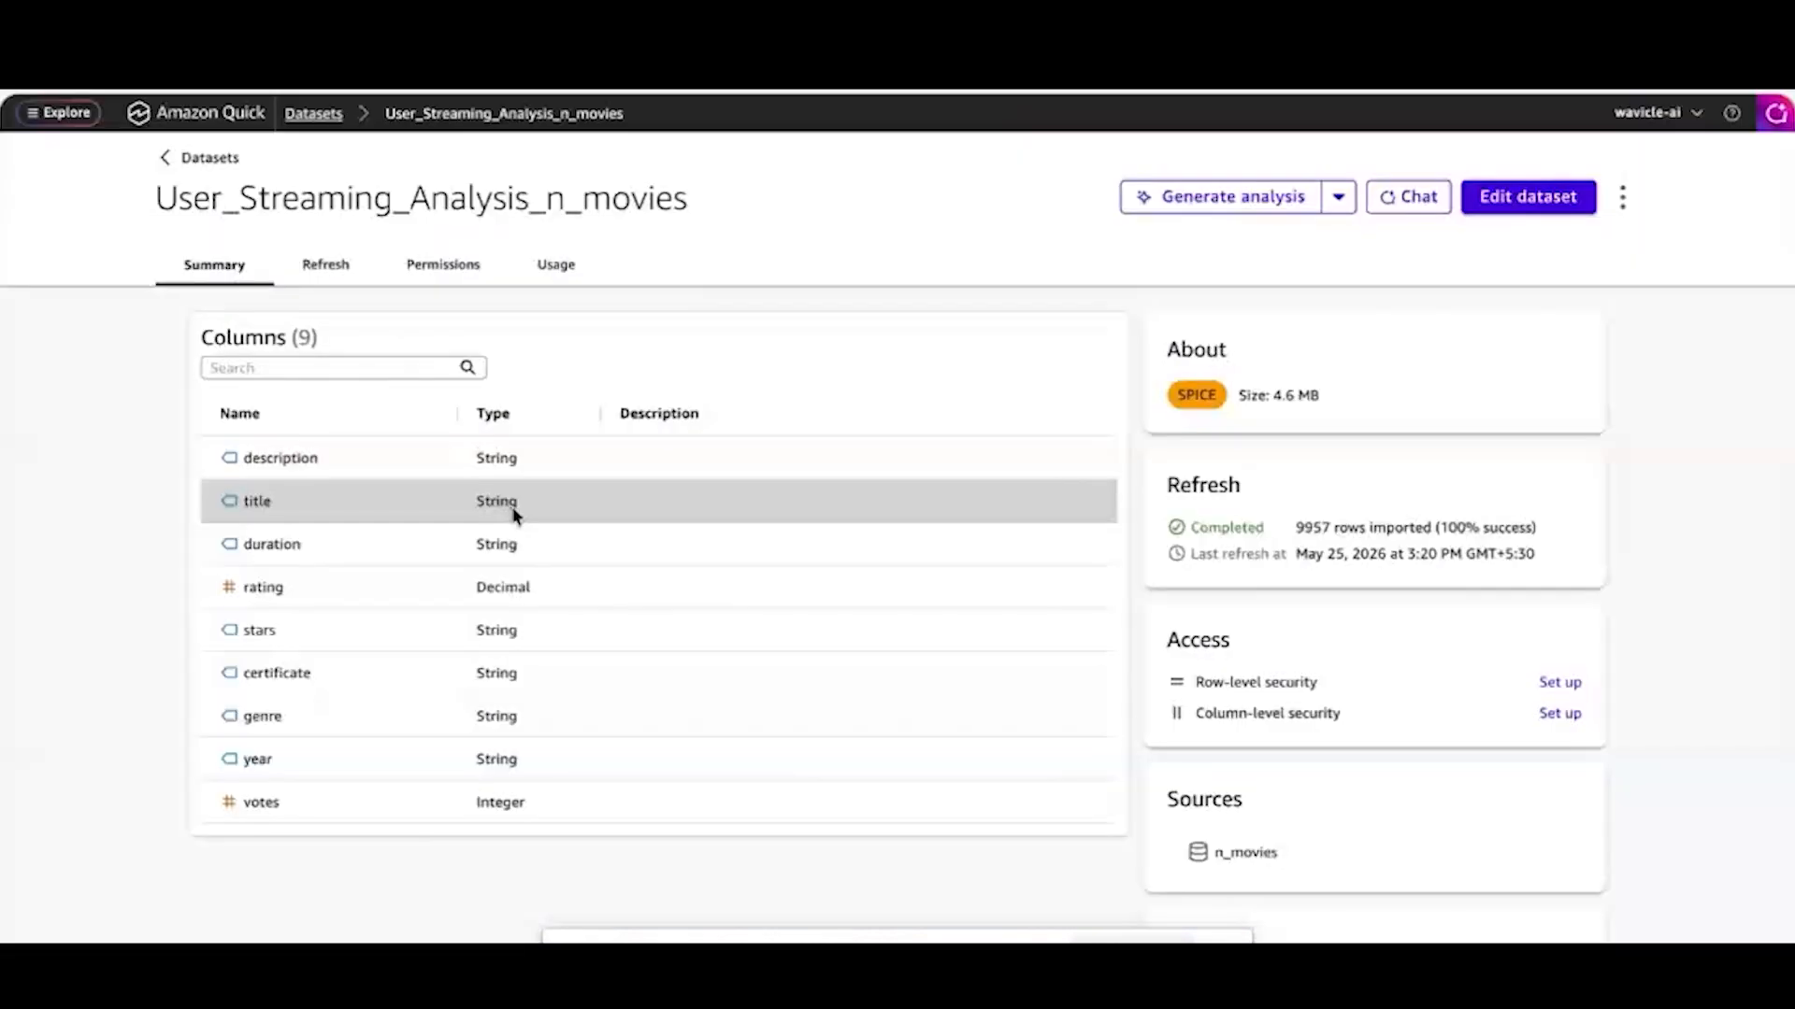
{"action": "left_click", "coordinate": [193, 160]}
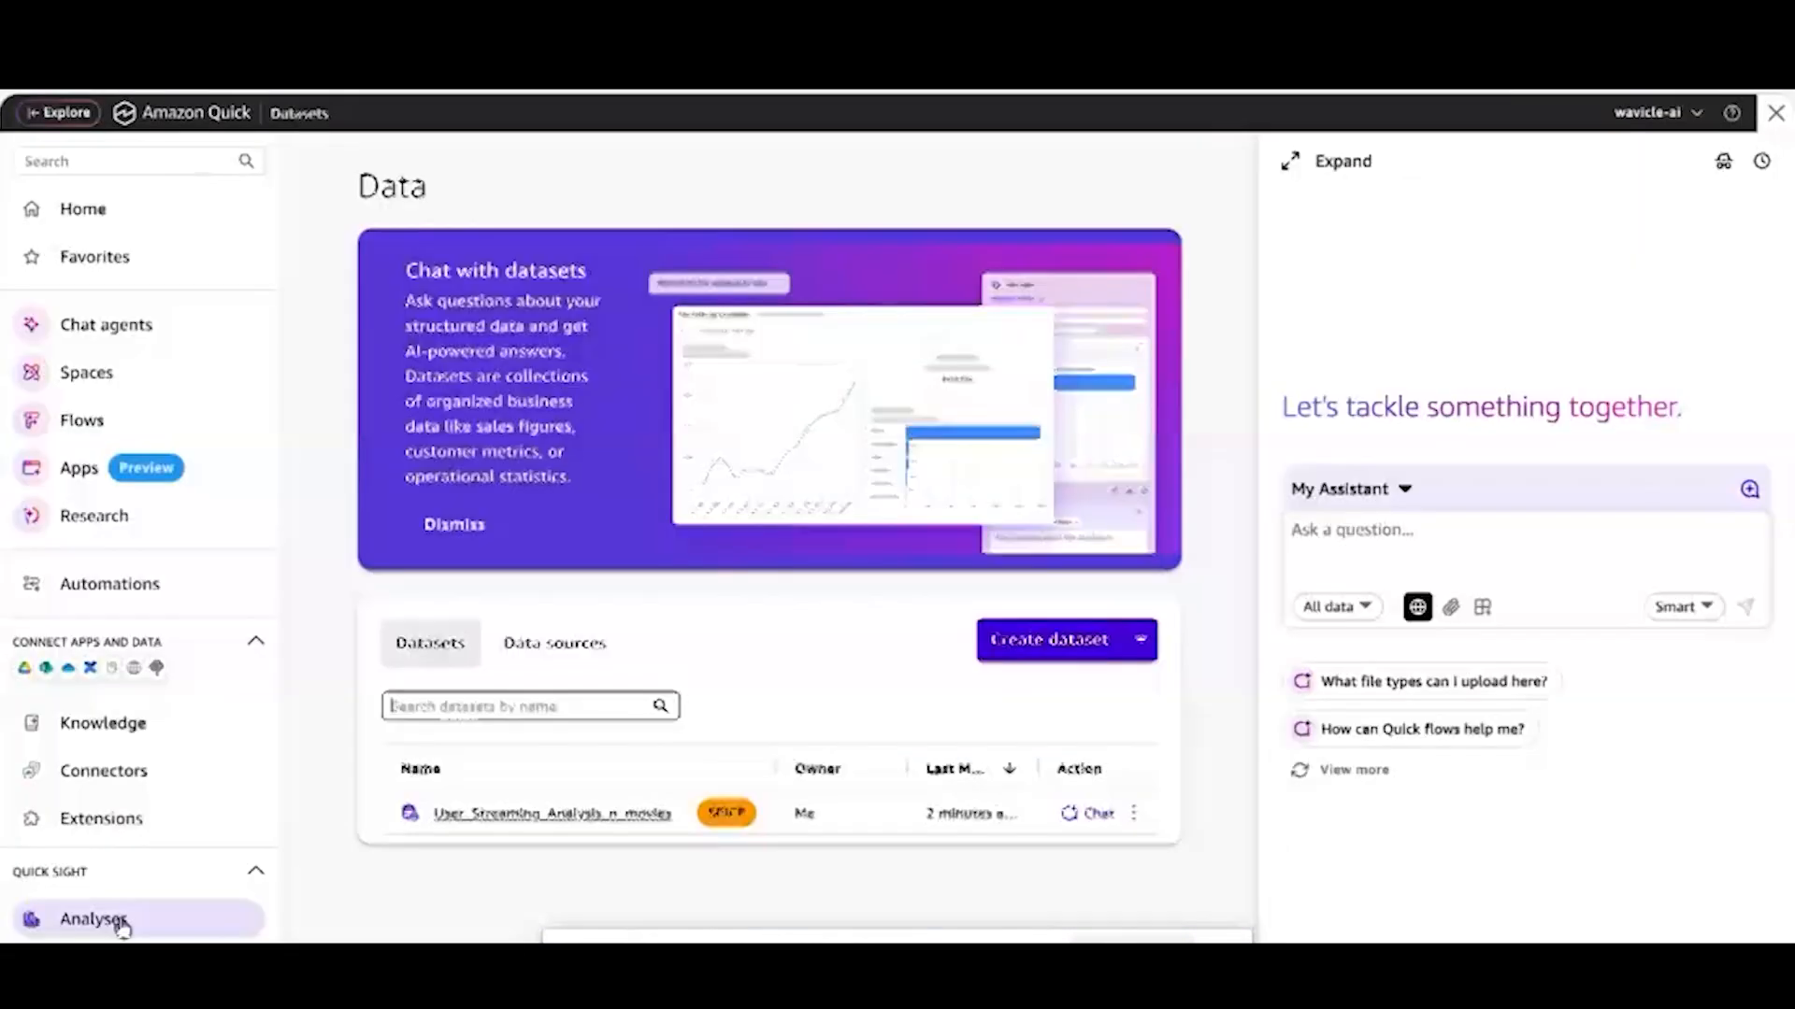
{"action": "left_click", "coordinate": [120, 921]}
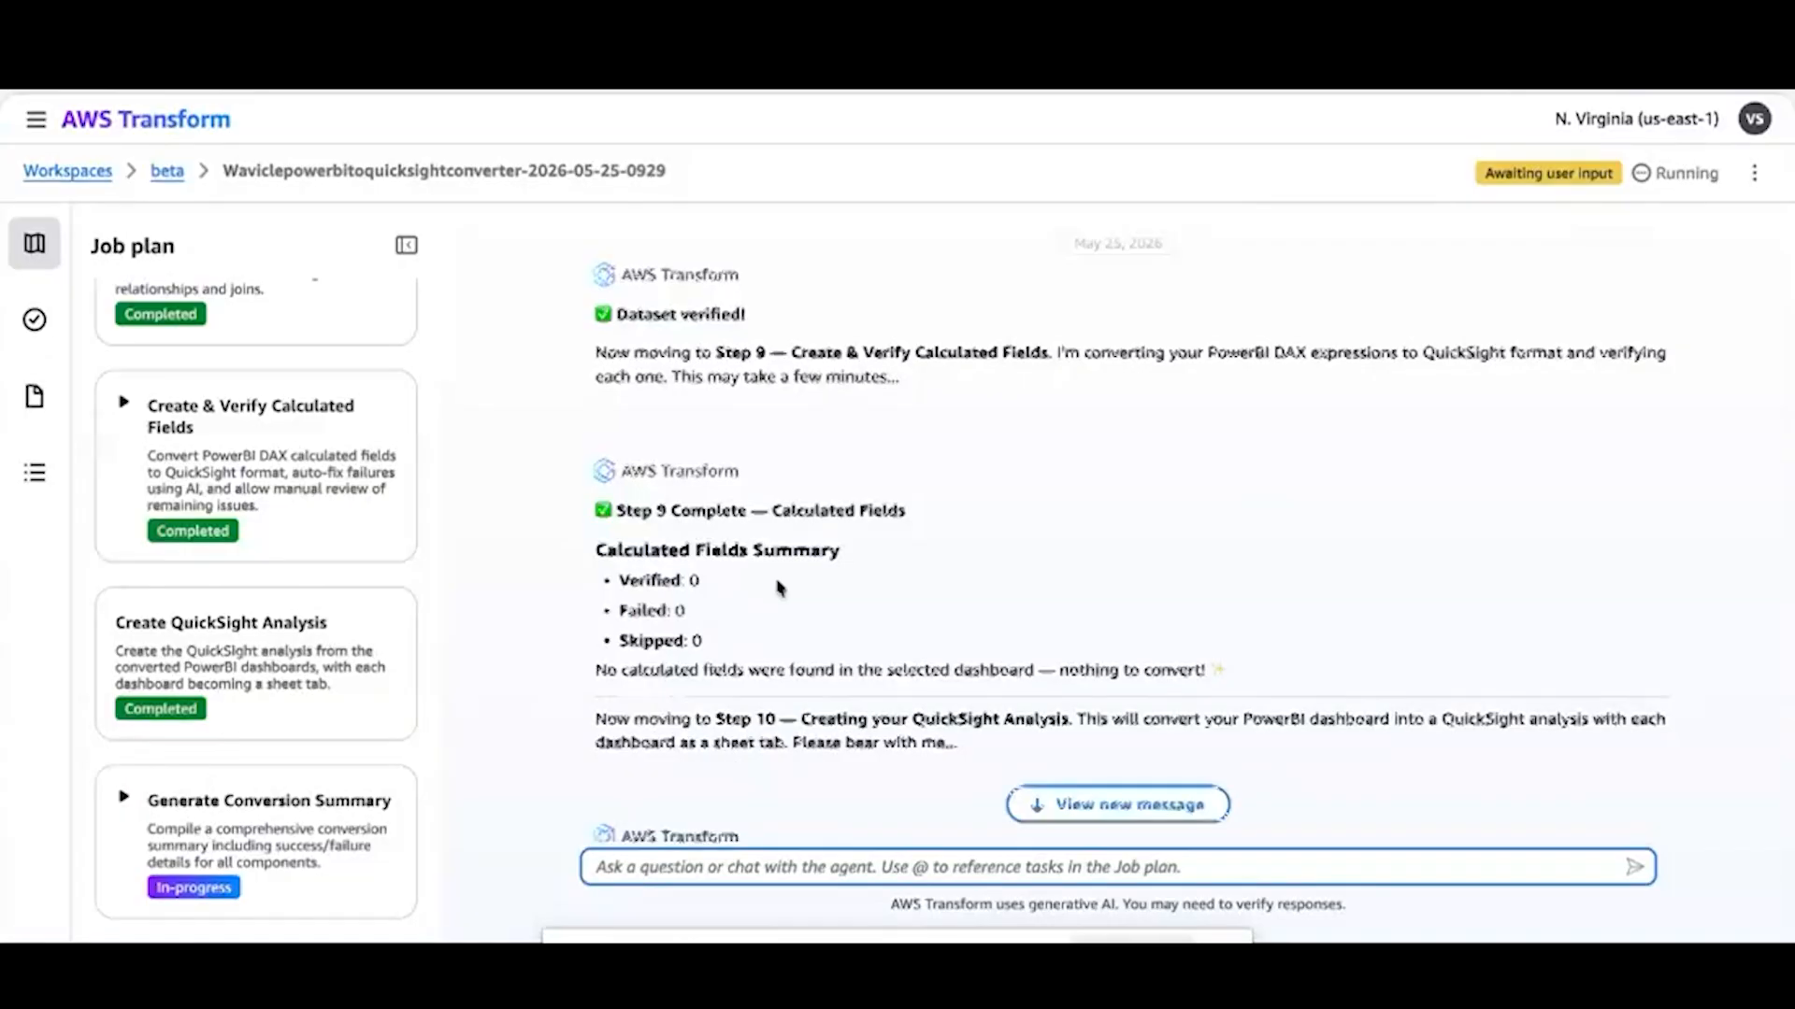
Review the Conversion Summary for dashboards, datasources, datasets, calculated fields and the QuickSight analysis in the AWS Transform chat
{"action": "scroll", "coordinate": [795, 593], "scroll_direction": "down", "scroll_amount": 4}
{"action": "scroll", "coordinate": [832, 607], "scroll_direction": "down", "scroll_amount": 1}
{"action": "scroll", "coordinate": [802, 697], "scroll_direction": "down", "scroll_amount": 1}
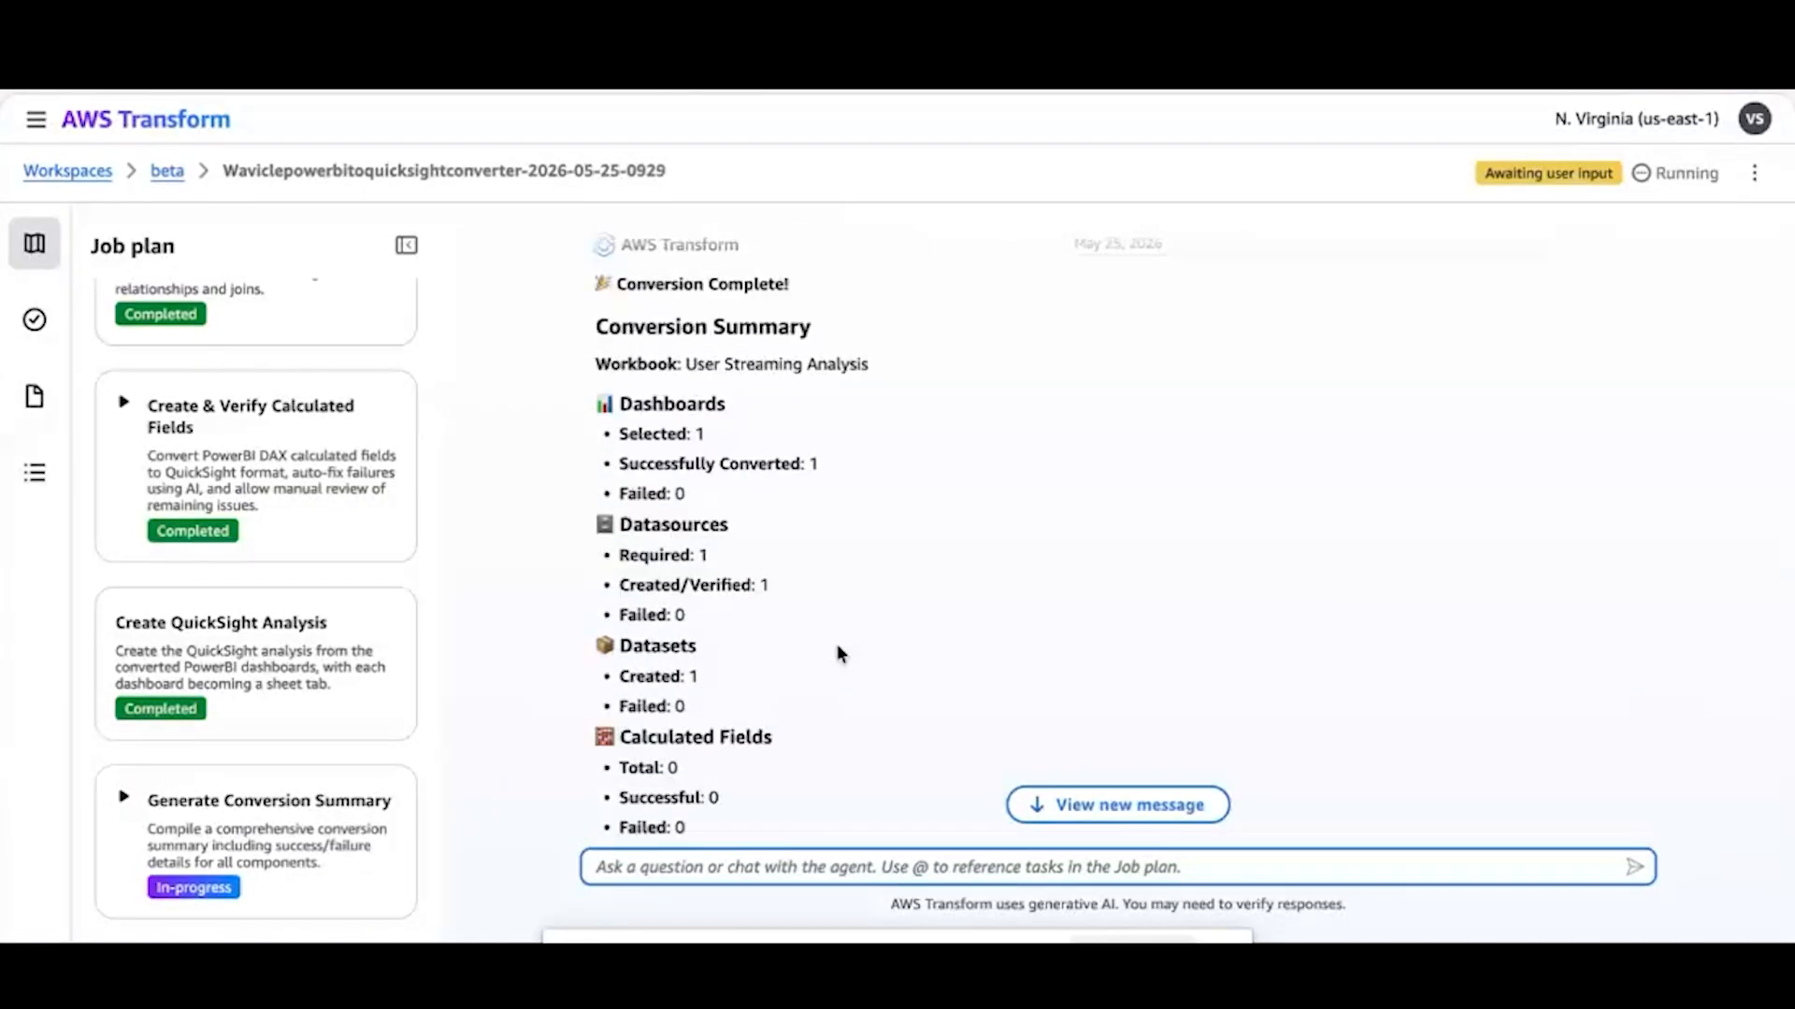
{"action": "scroll", "coordinate": [839, 652], "scroll_direction": "down", "scroll_amount": 1}
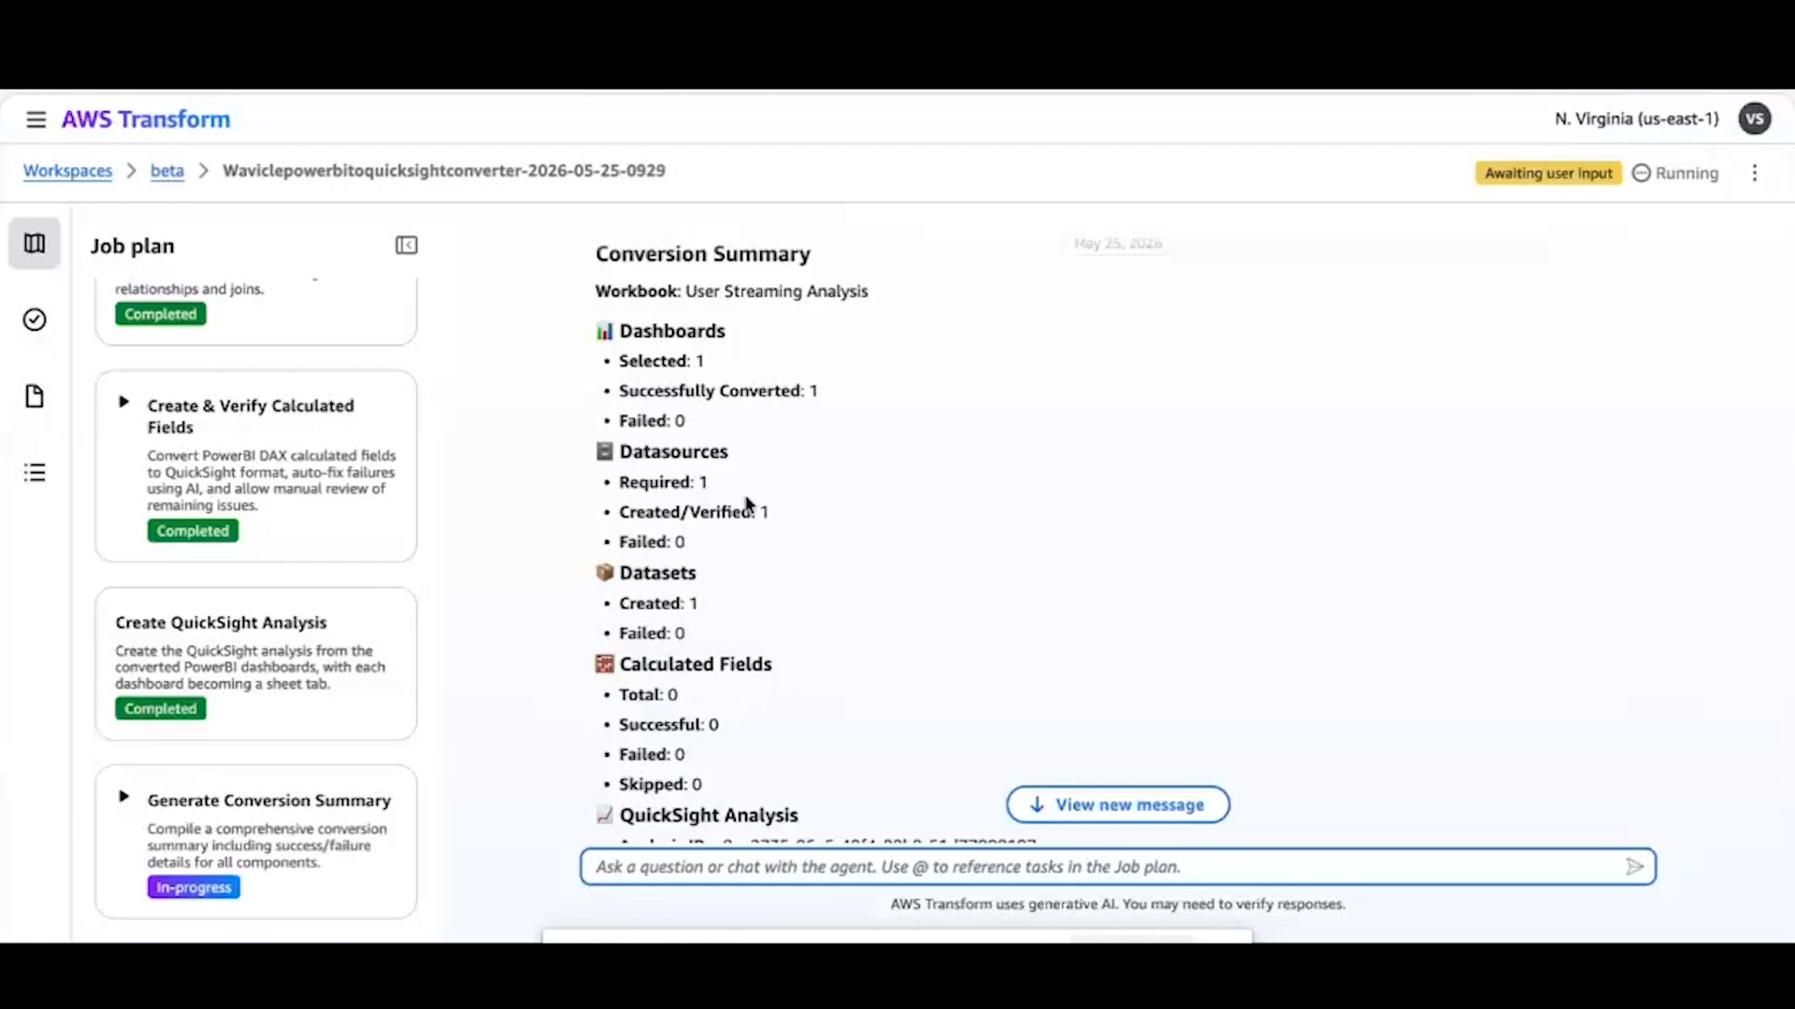
{"action": "scroll", "coordinate": [795, 572], "scroll_direction": "down", "scroll_amount": 3}
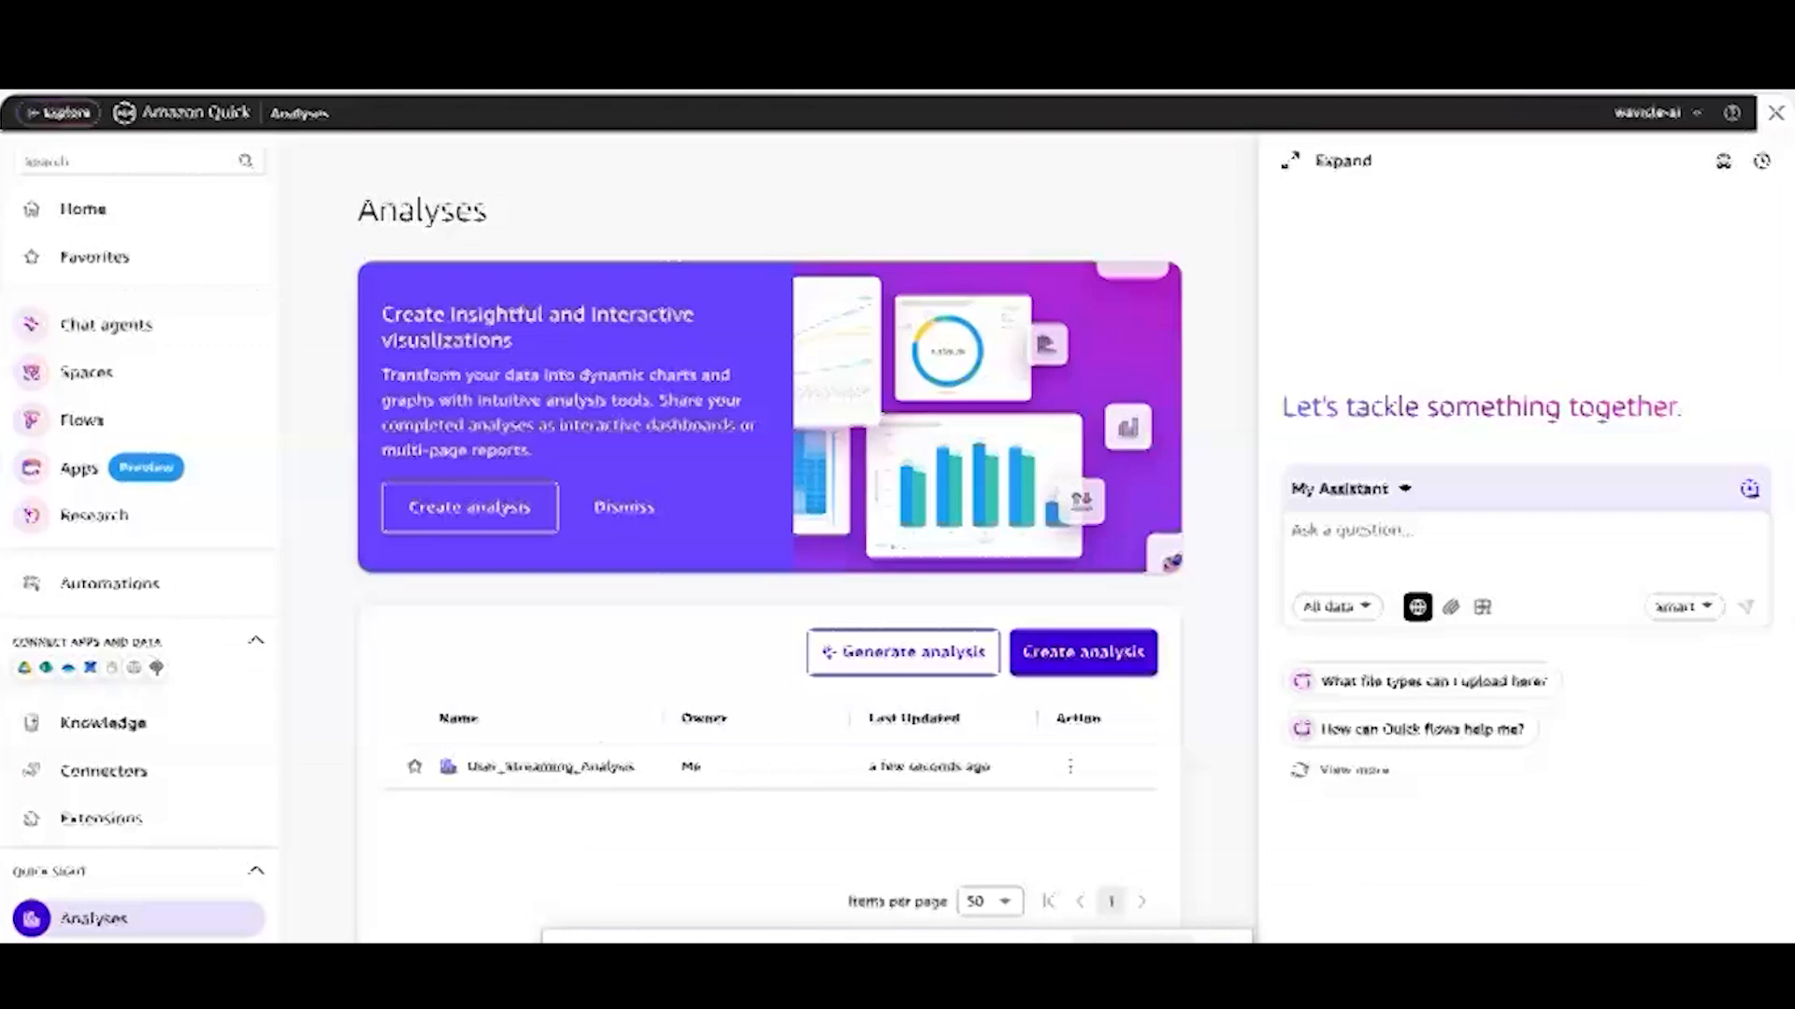
Open the User_Streaming_Analysis analysis in Amazon Quick, examine its KPIs, table, charts and filter controls, and return to the AWS Transform results
{"action": "left_click", "coordinate": [548, 768]}
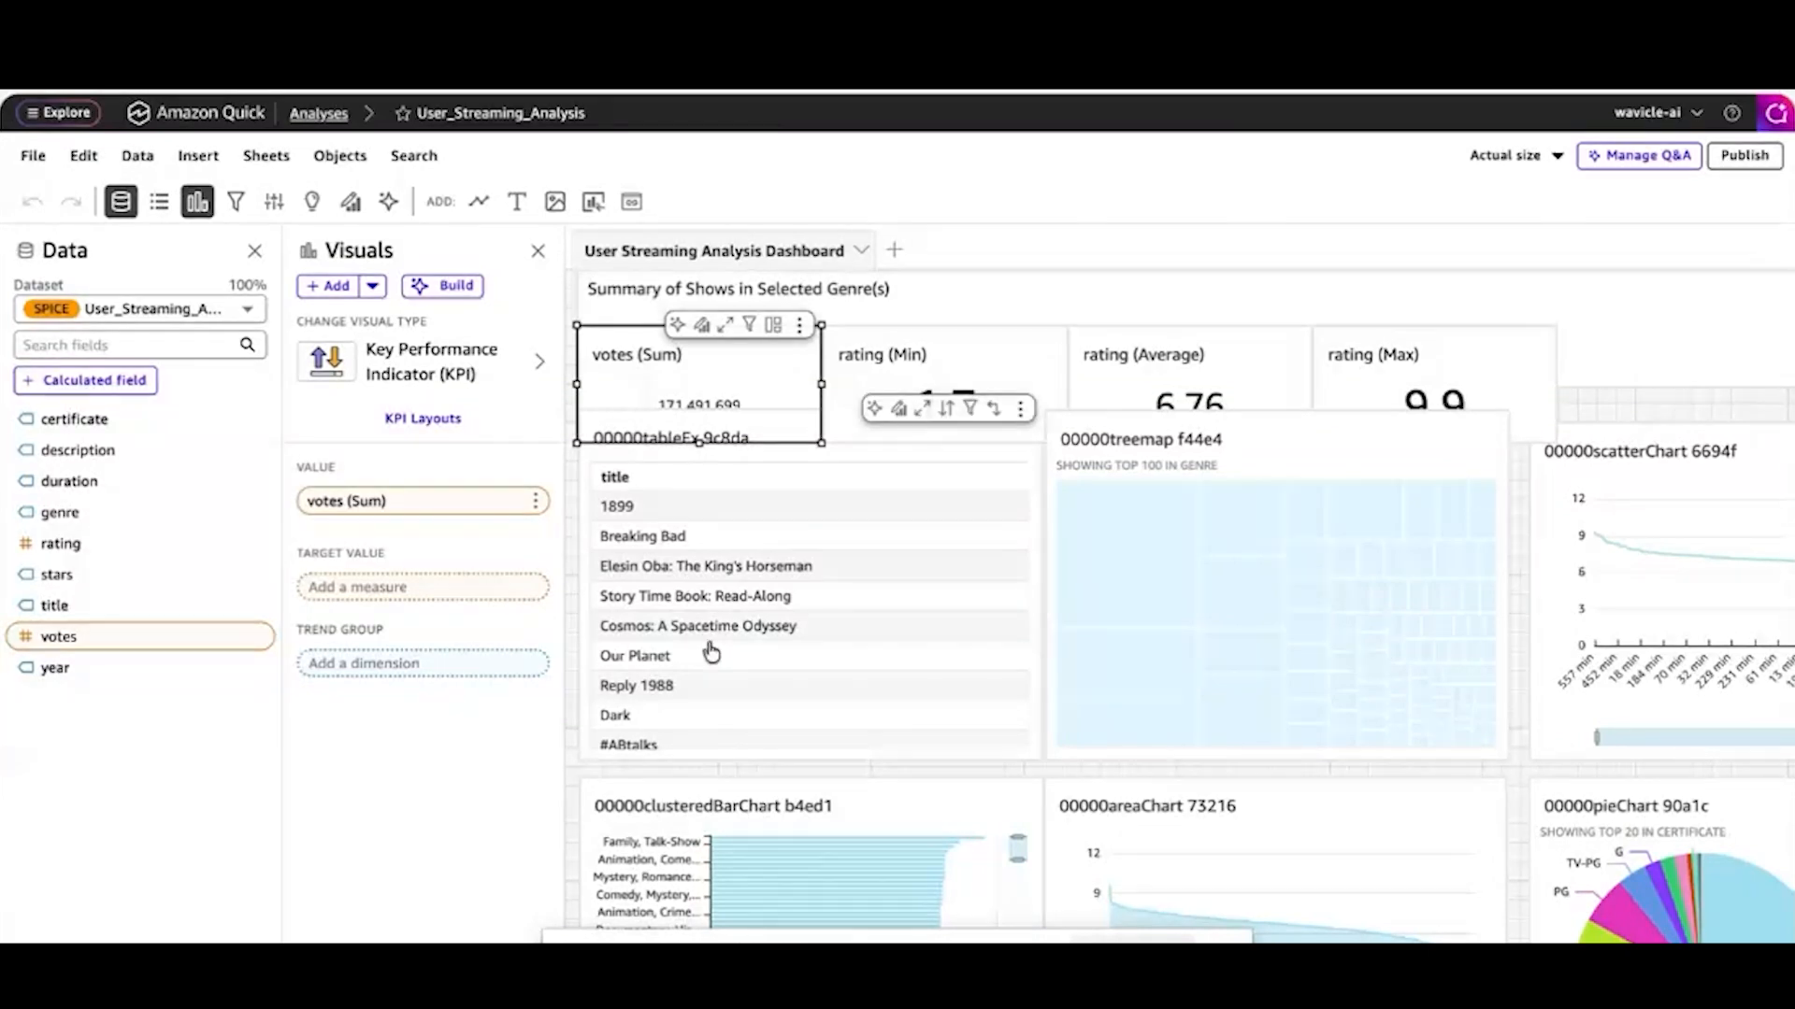
{"action": "mouse_move", "coordinate": [1140, 542]}
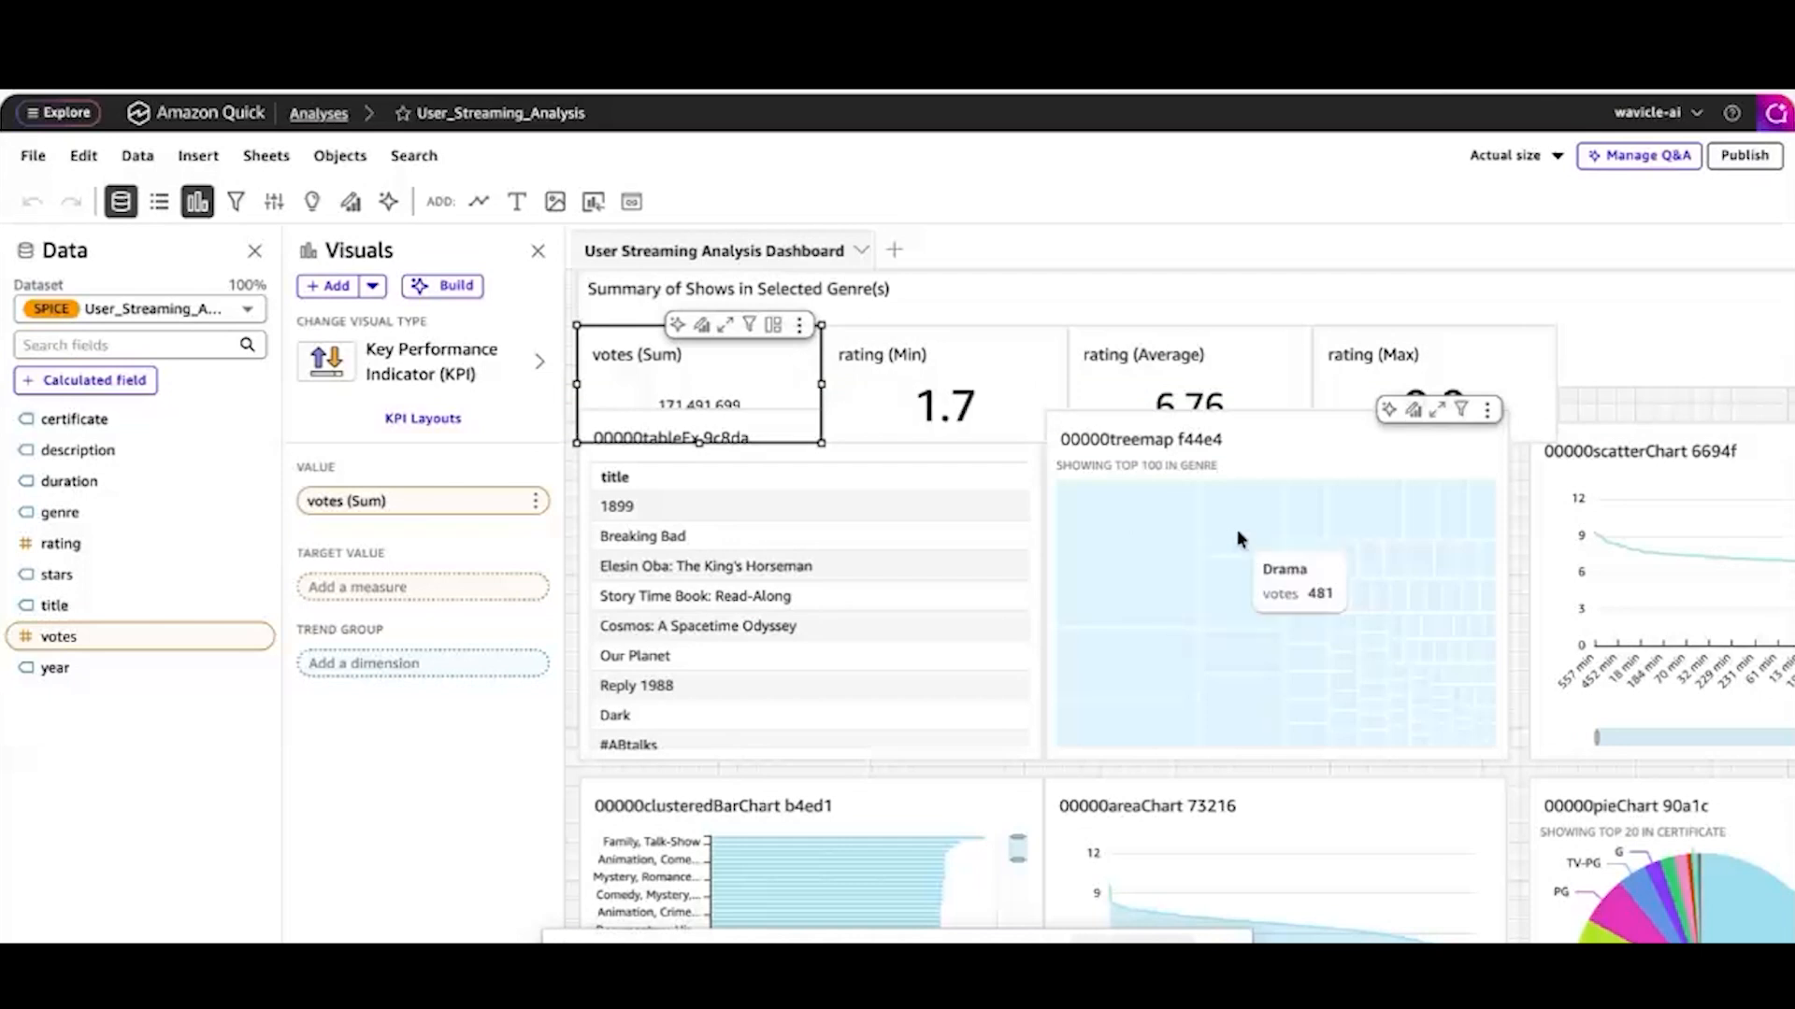
{"action": "scroll", "coordinate": [1237, 539], "scroll_direction": "down", "scroll_amount": 2}
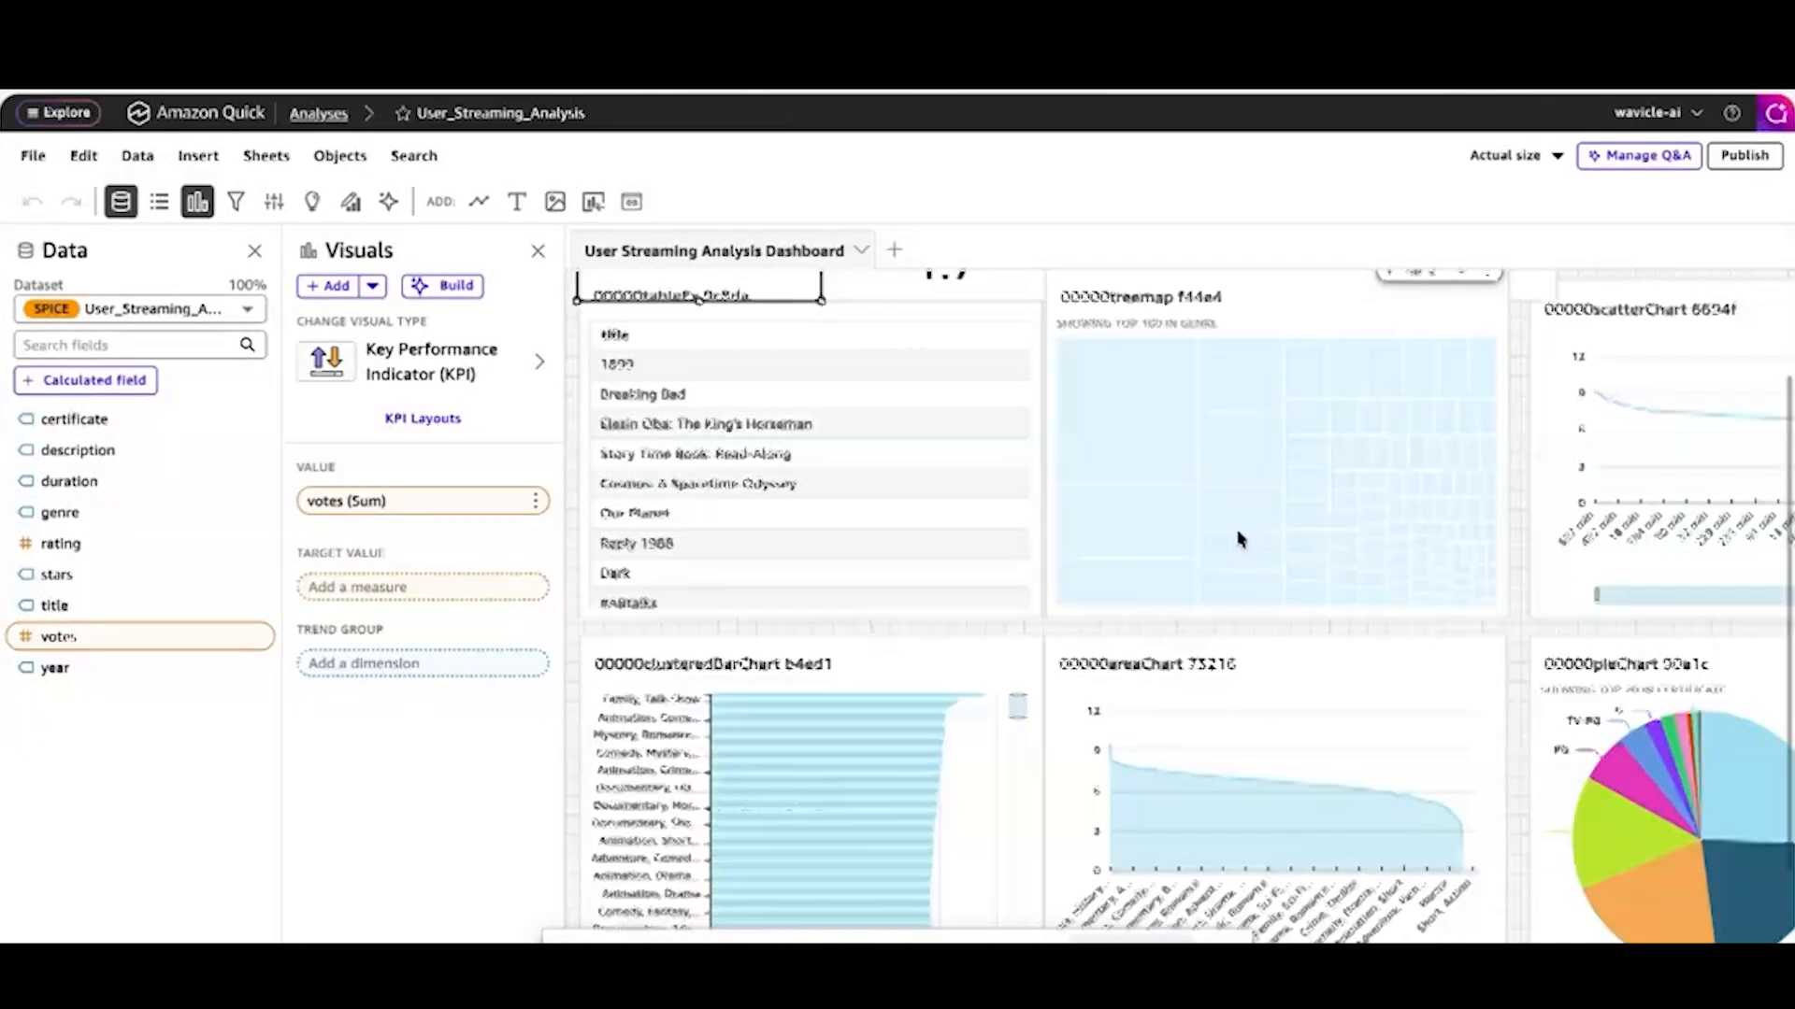
{"action": "scroll", "coordinate": [764, 673], "scroll_direction": "down", "scroll_amount": 1}
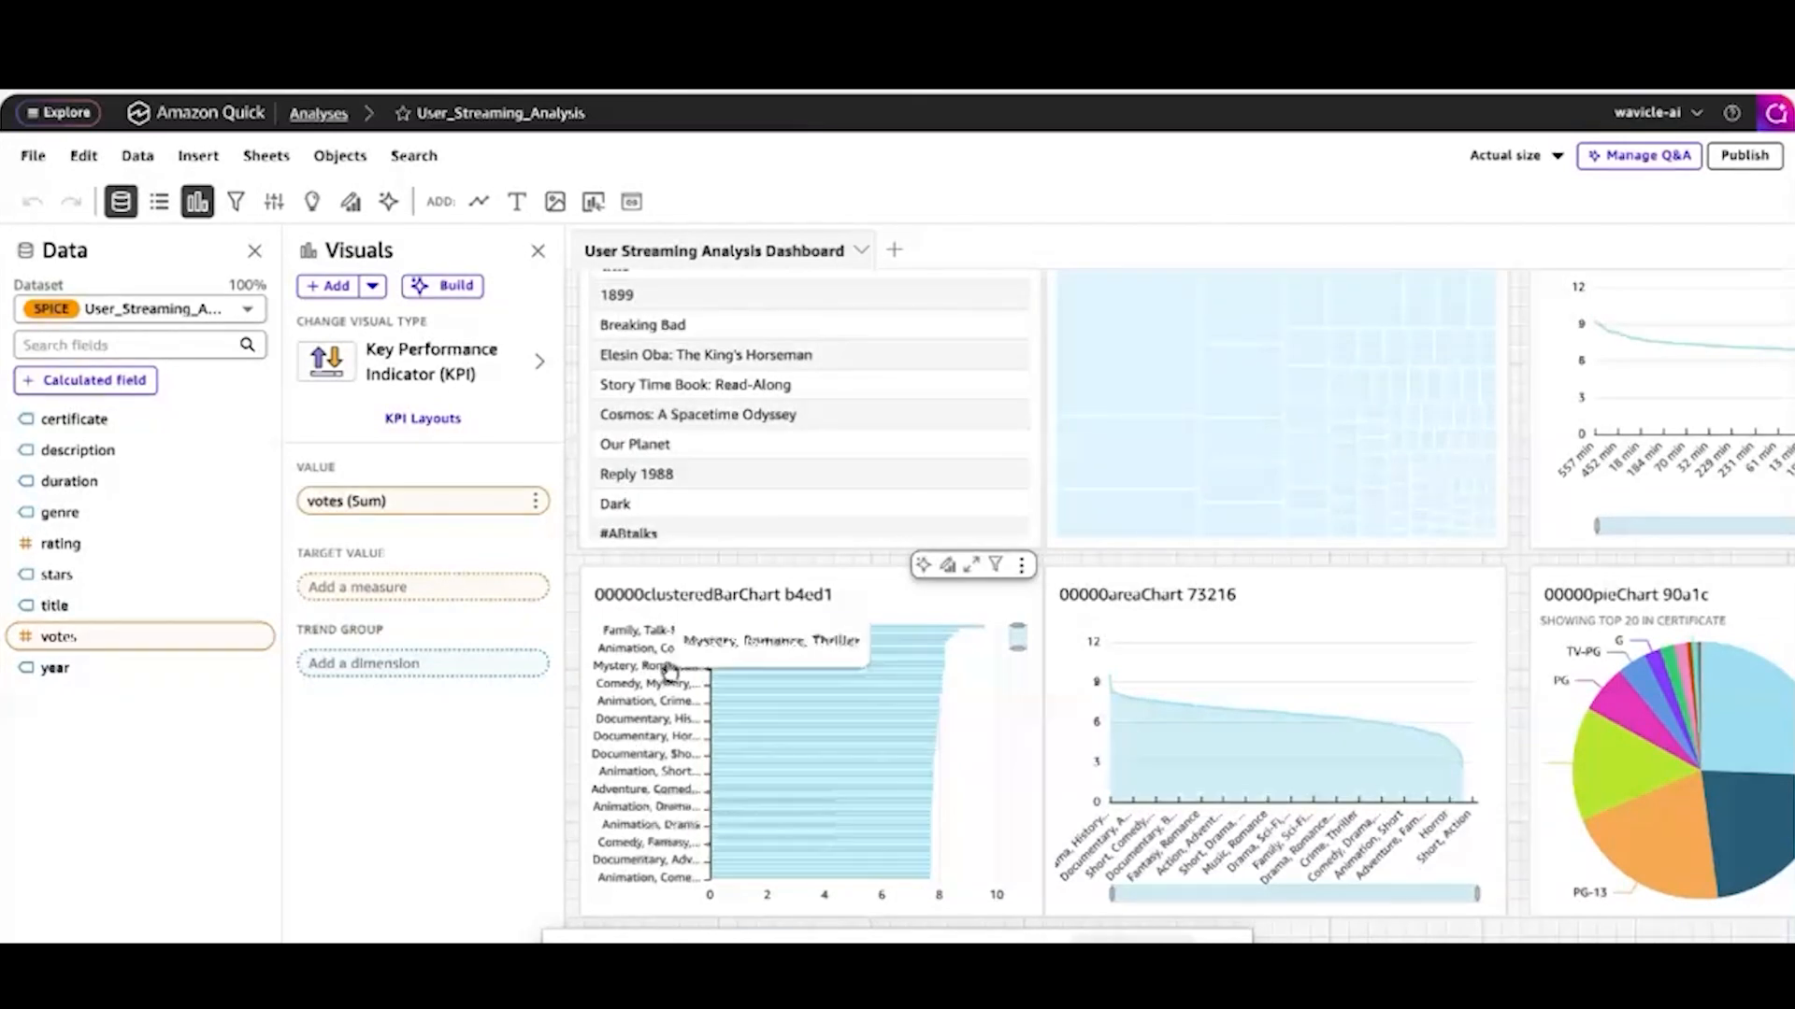
{"action": "scroll", "coordinate": [669, 671], "scroll_direction": "down", "scroll_amount": 5}
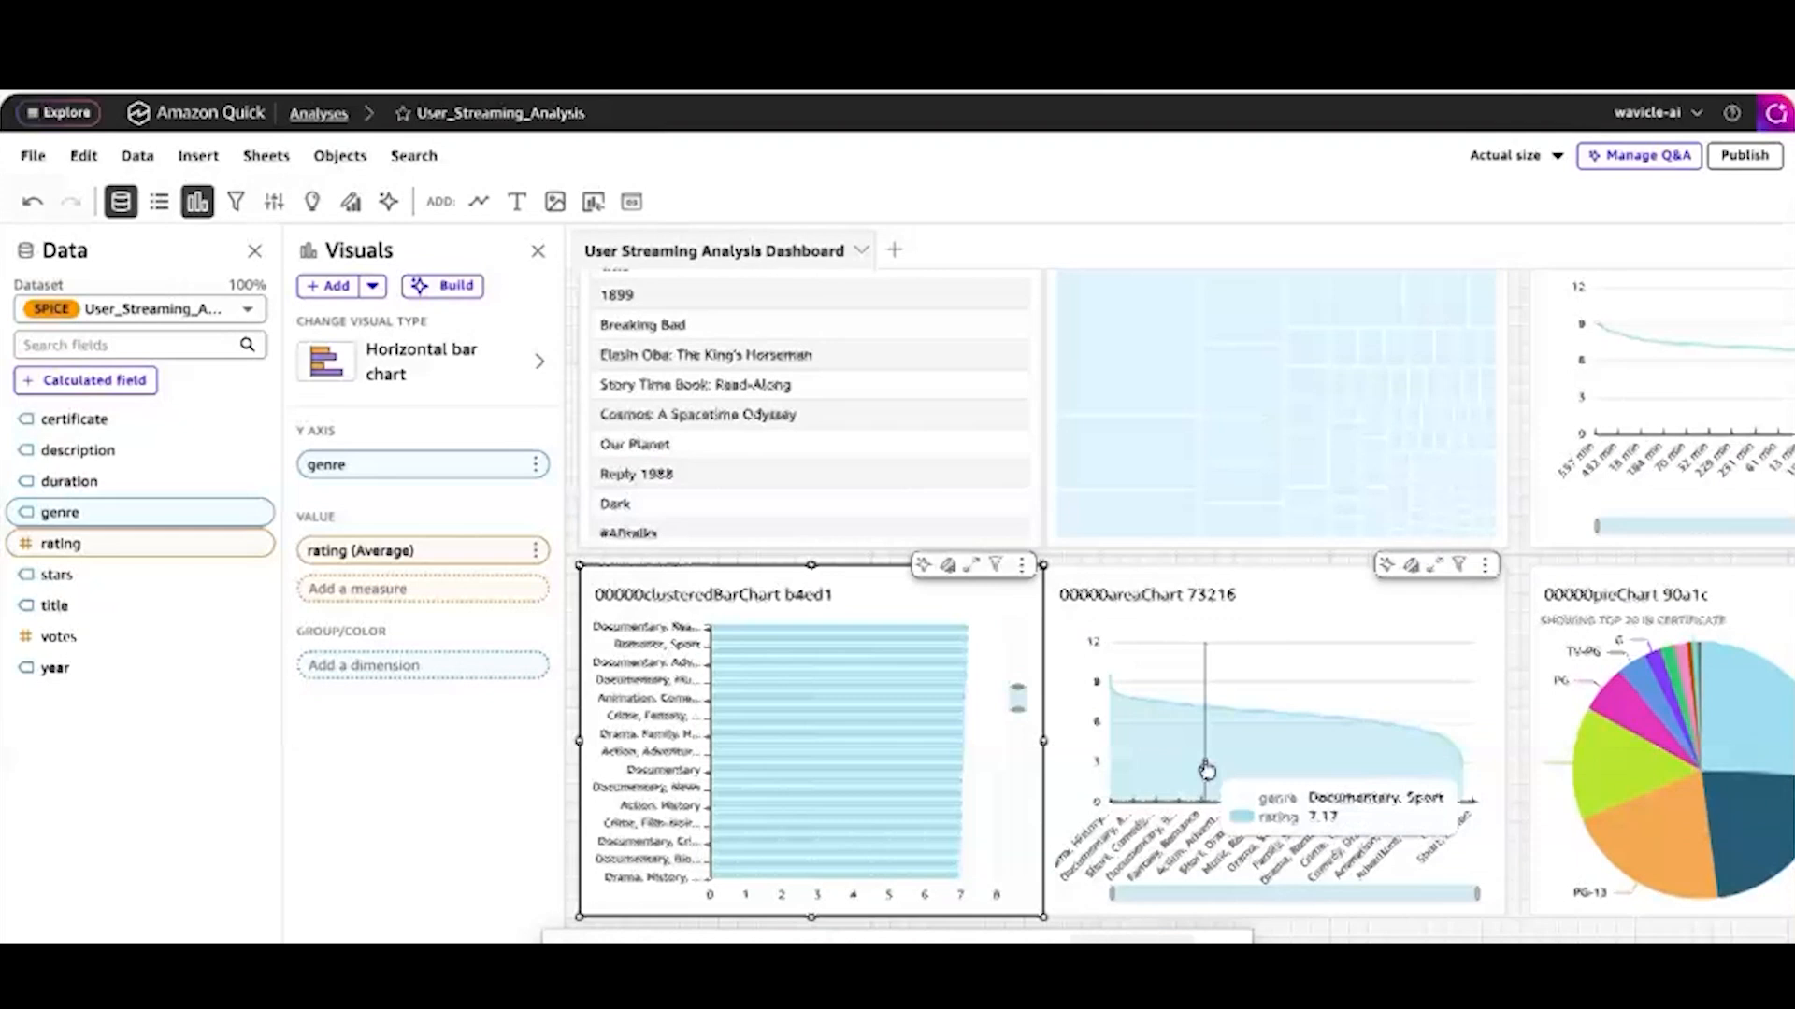
{"action": "scroll", "coordinate": [1207, 770], "scroll_direction": "down", "scroll_amount": 1}
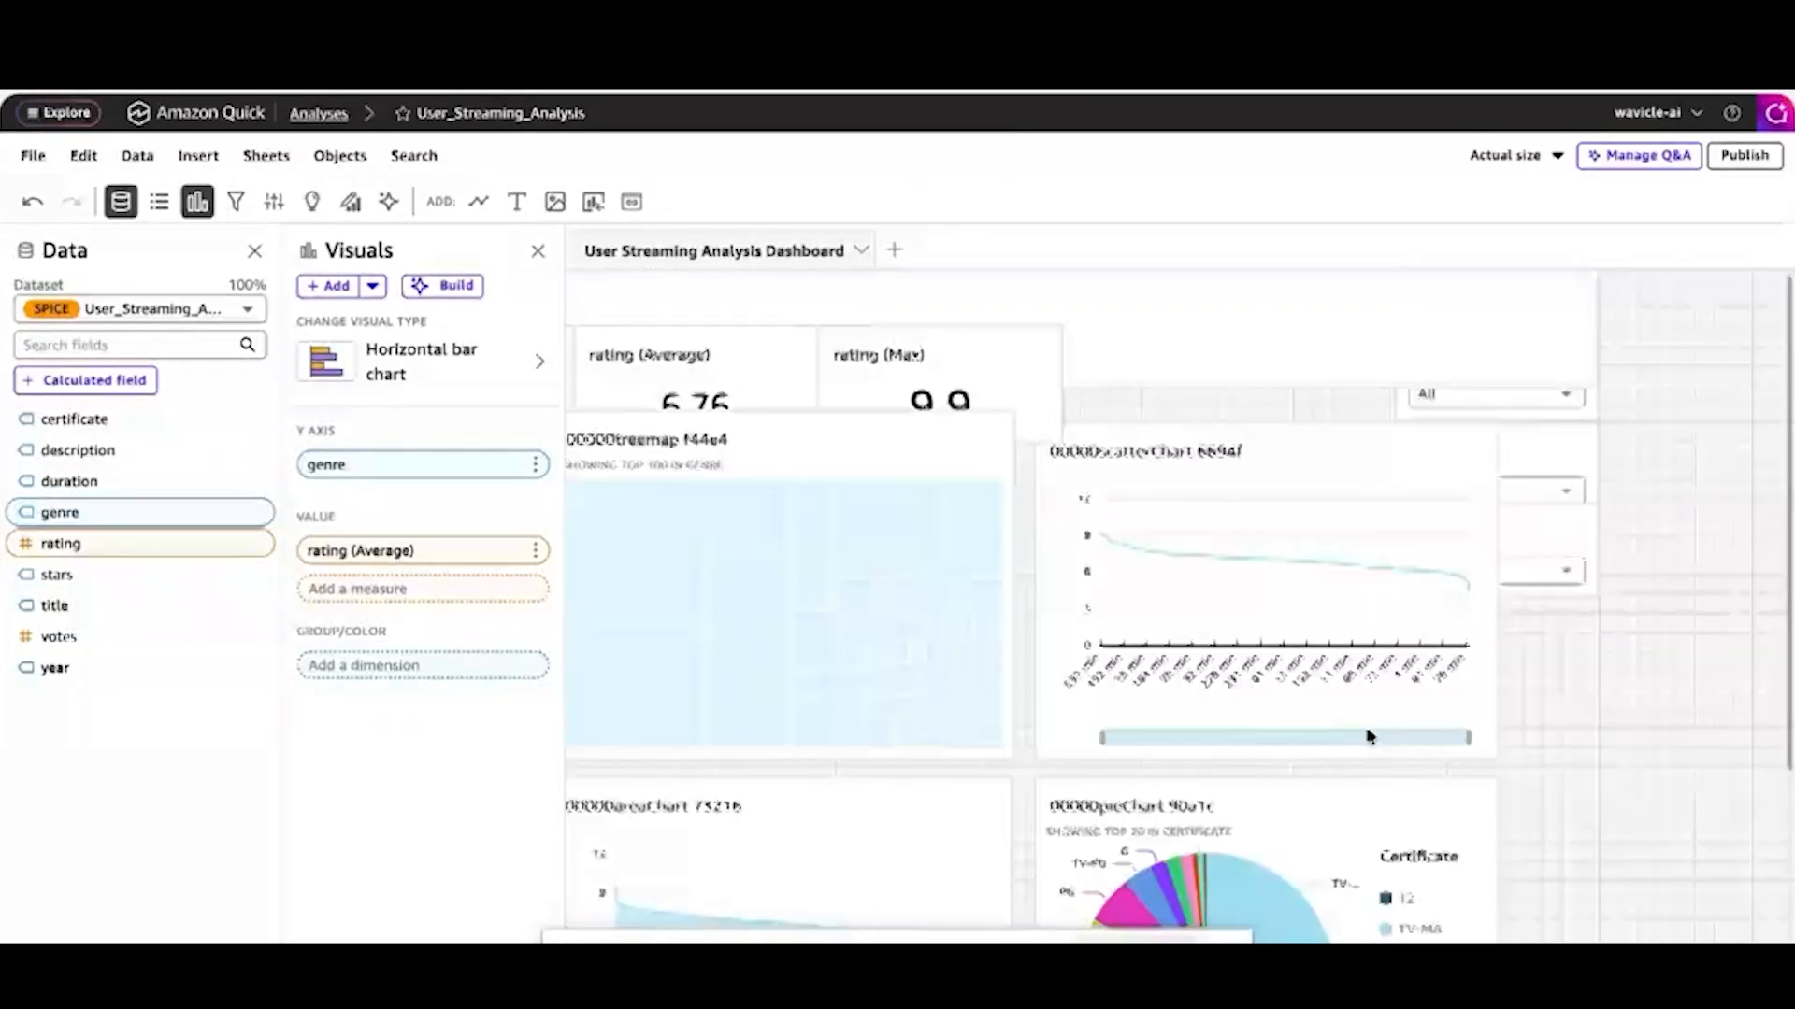
{"action": "scroll", "coordinate": [1370, 737], "scroll_direction": "left", "scroll_amount": 3}
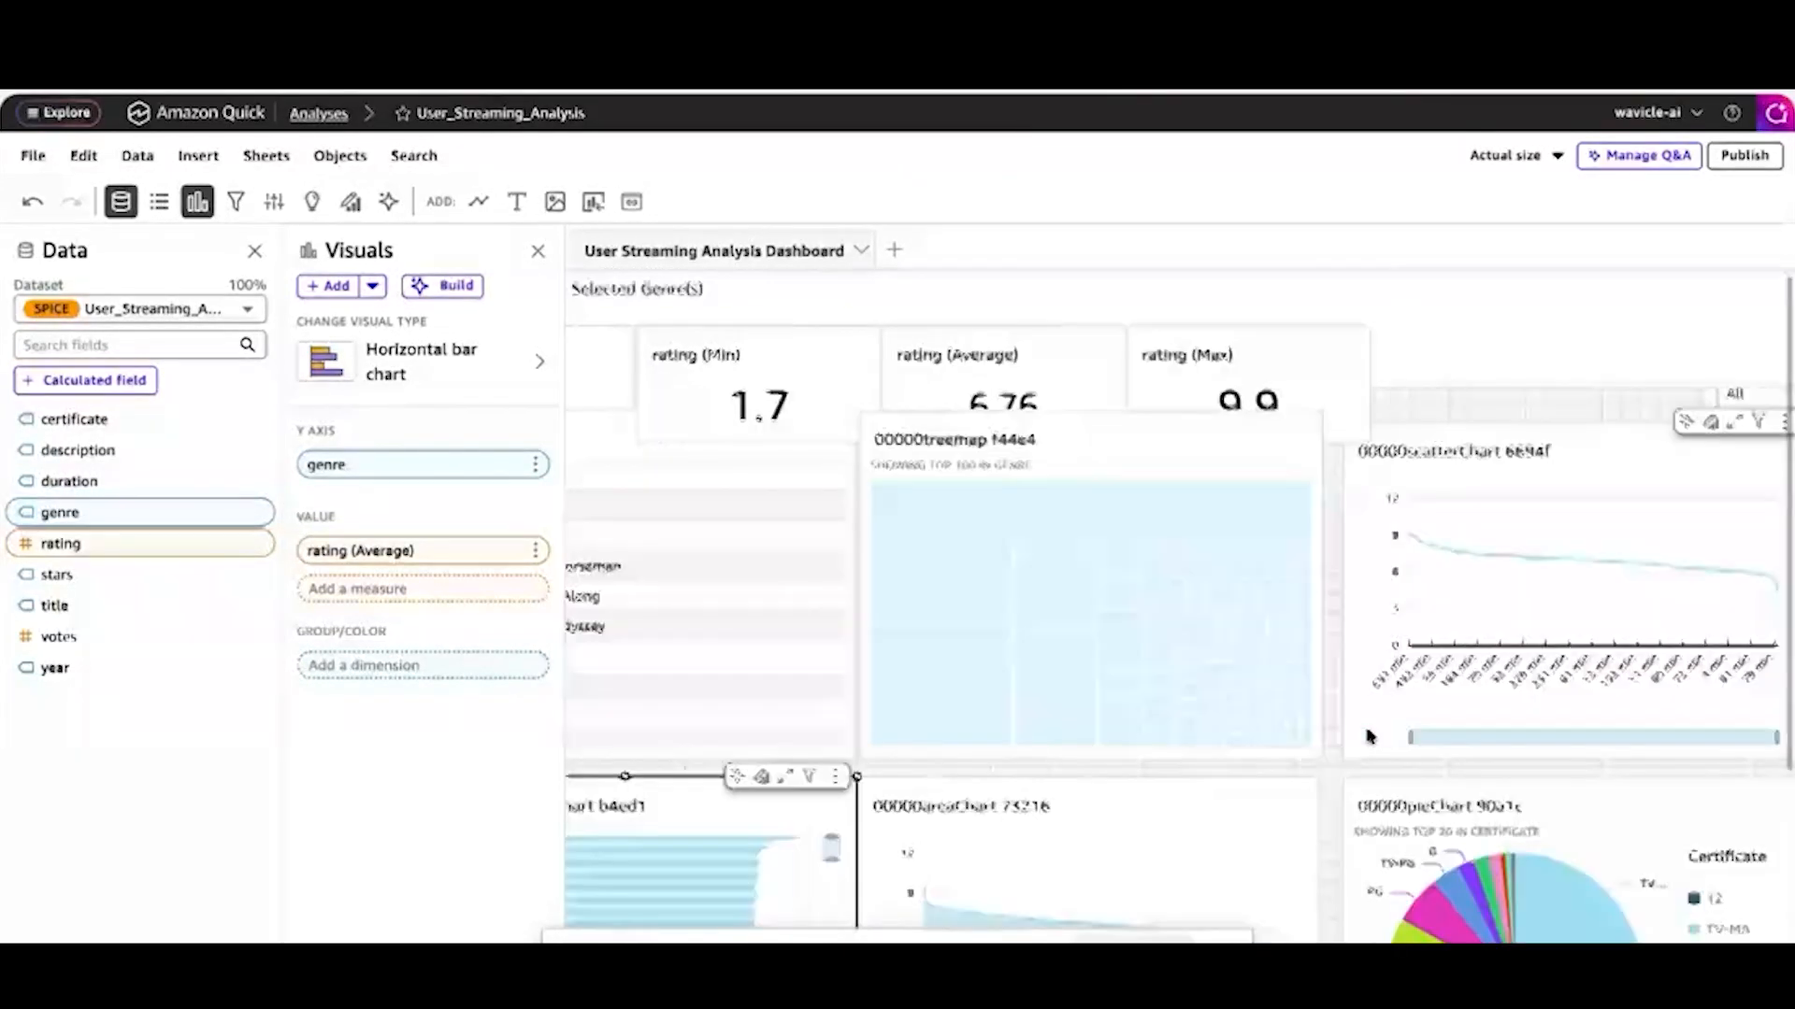
{"action": "scroll", "coordinate": [1367, 737], "scroll_direction": "right", "scroll_amount": 5}
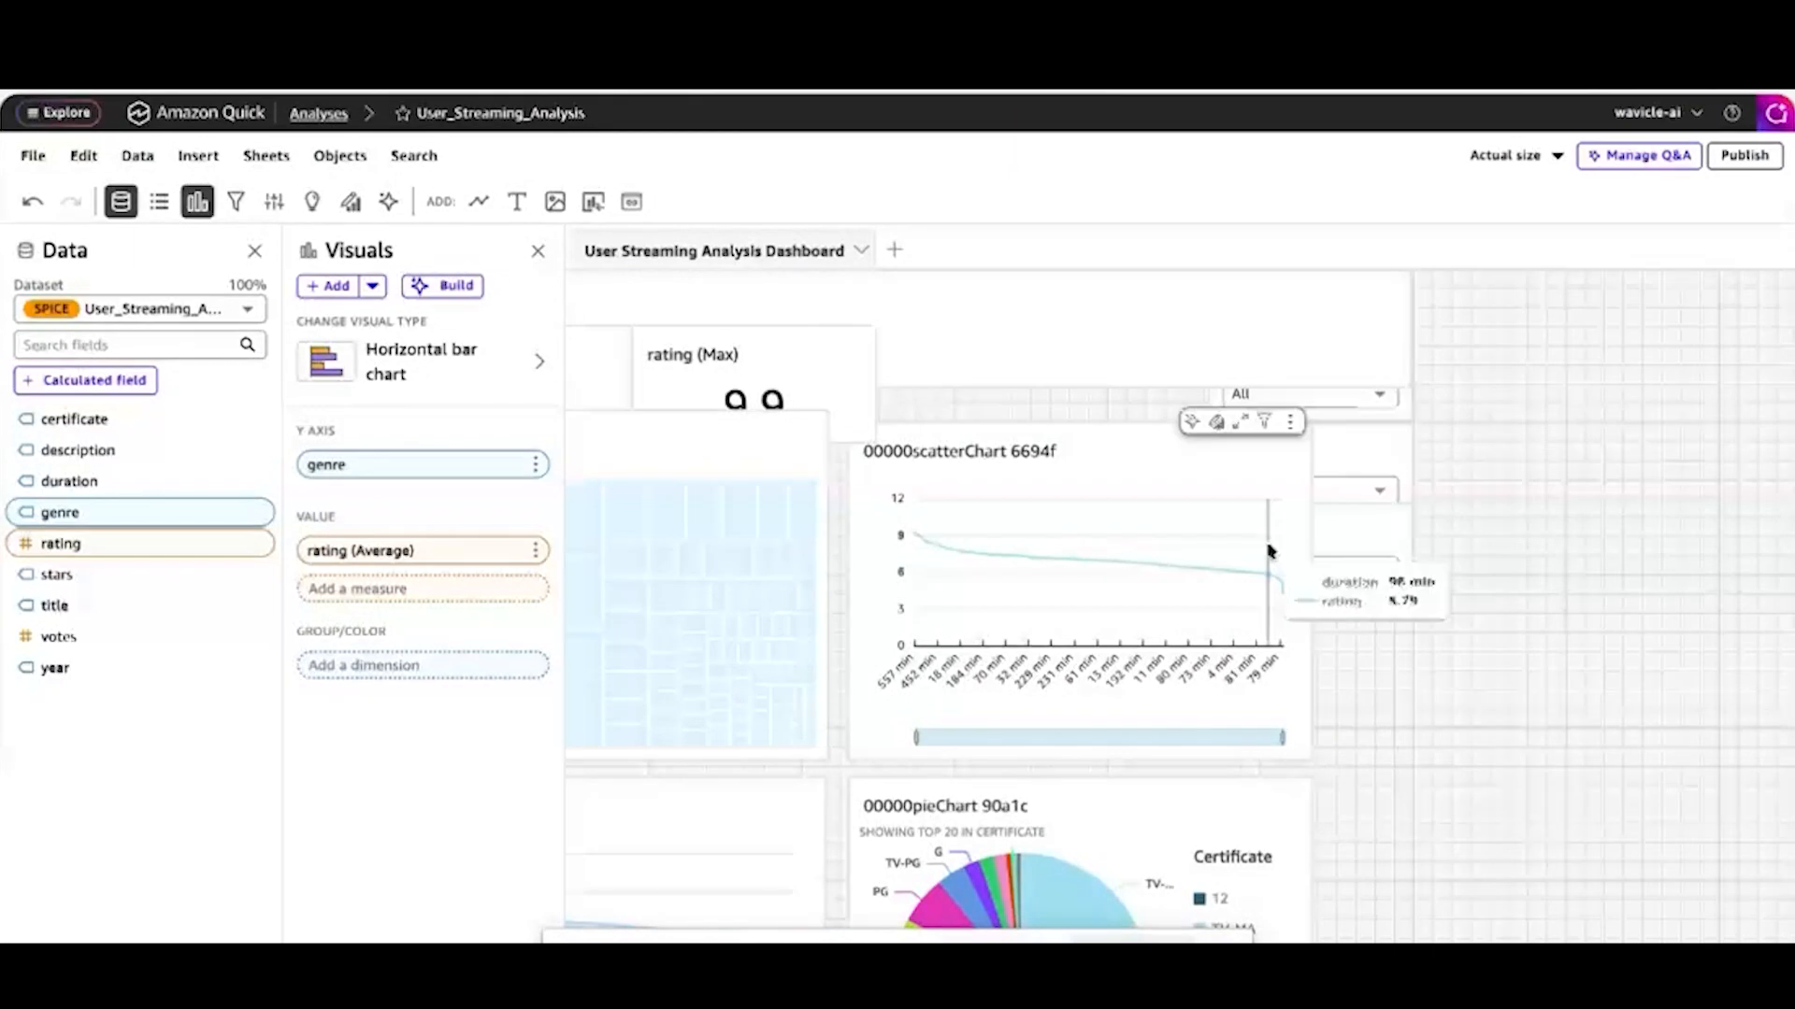
{"action": "scroll", "coordinate": [1419, 461], "scroll_direction": "left", "scroll_amount": 3}
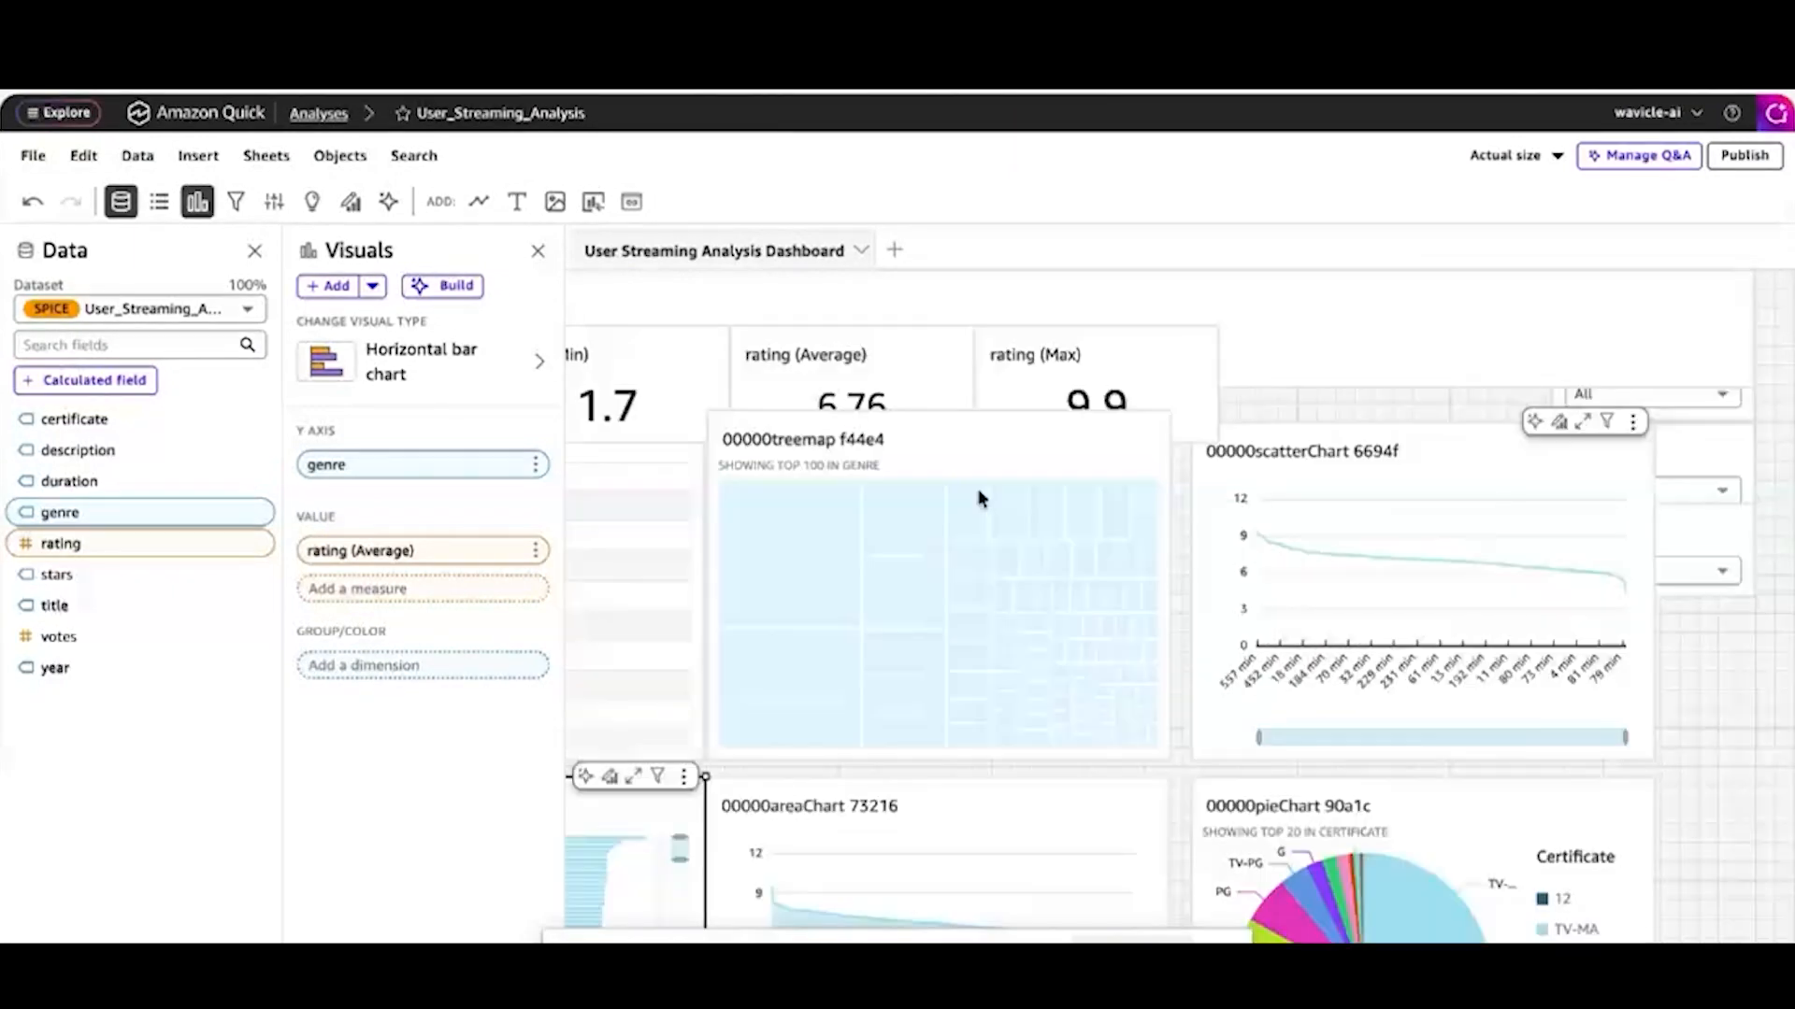
{"action": "scroll", "coordinate": [979, 498], "scroll_direction": "left", "scroll_amount": 3}
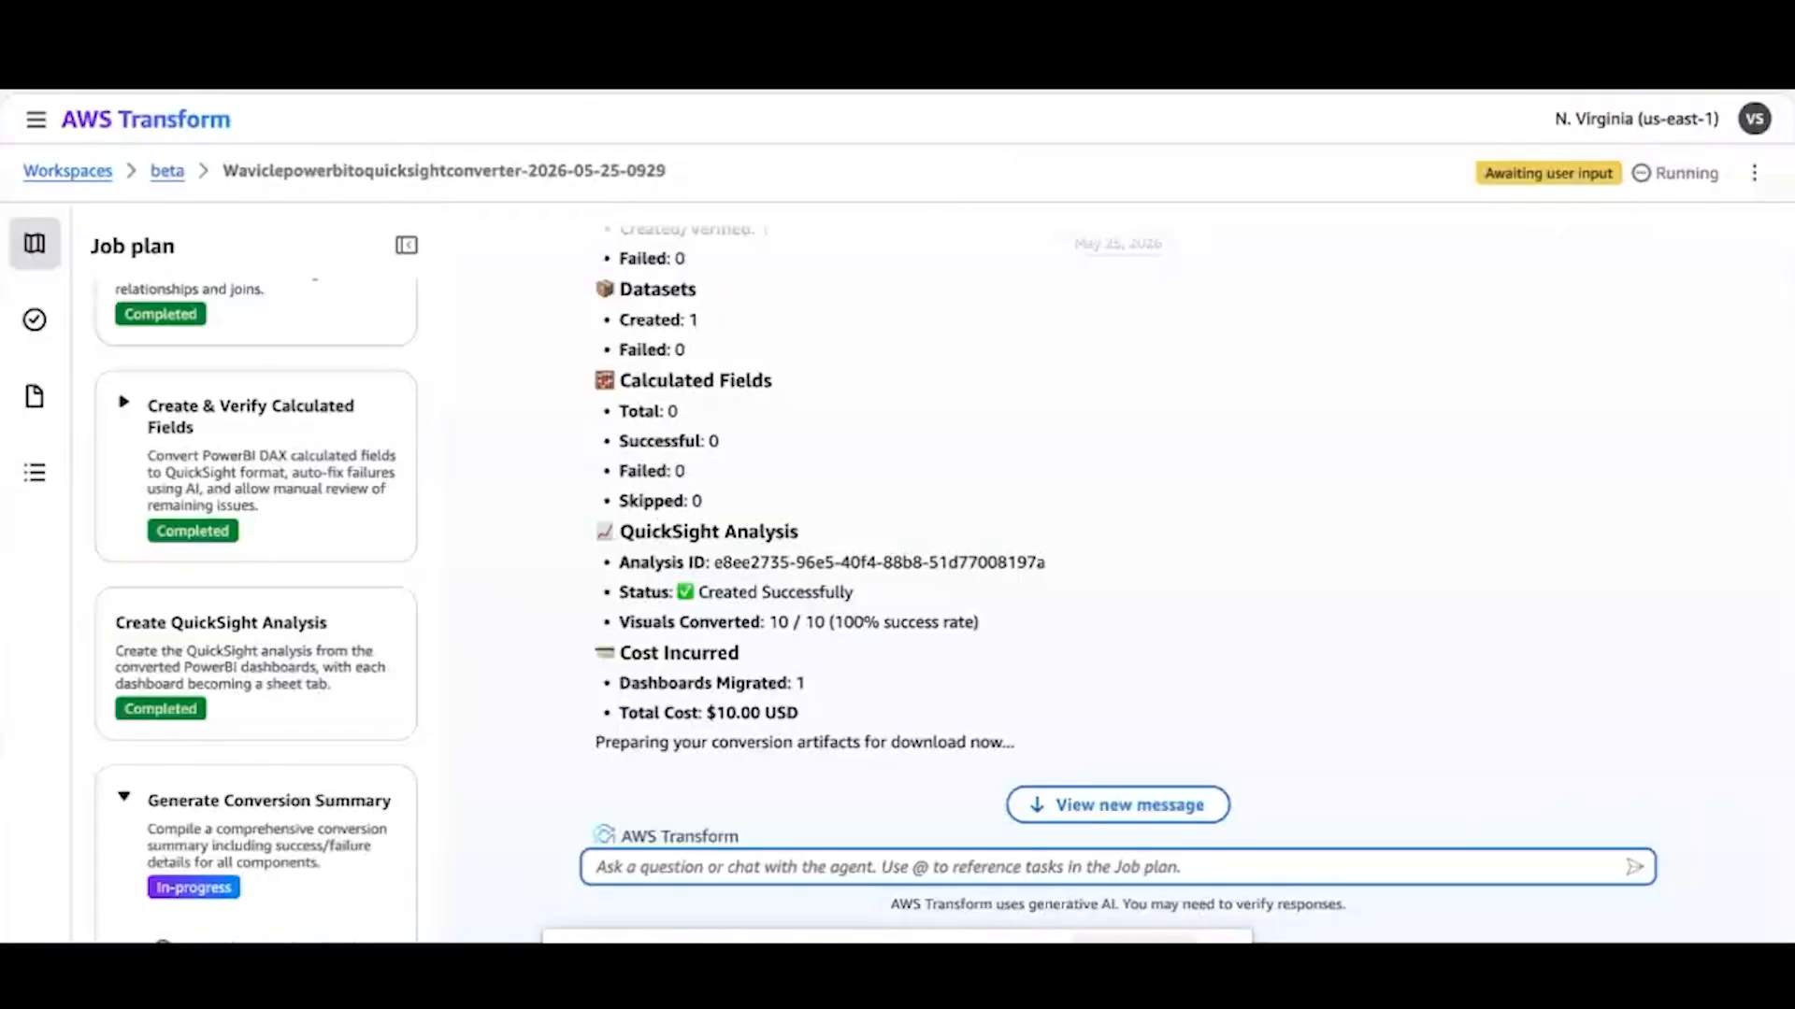
{"action": "scroll", "coordinate": [786, 320], "scroll_direction": "down", "scroll_amount": 5}
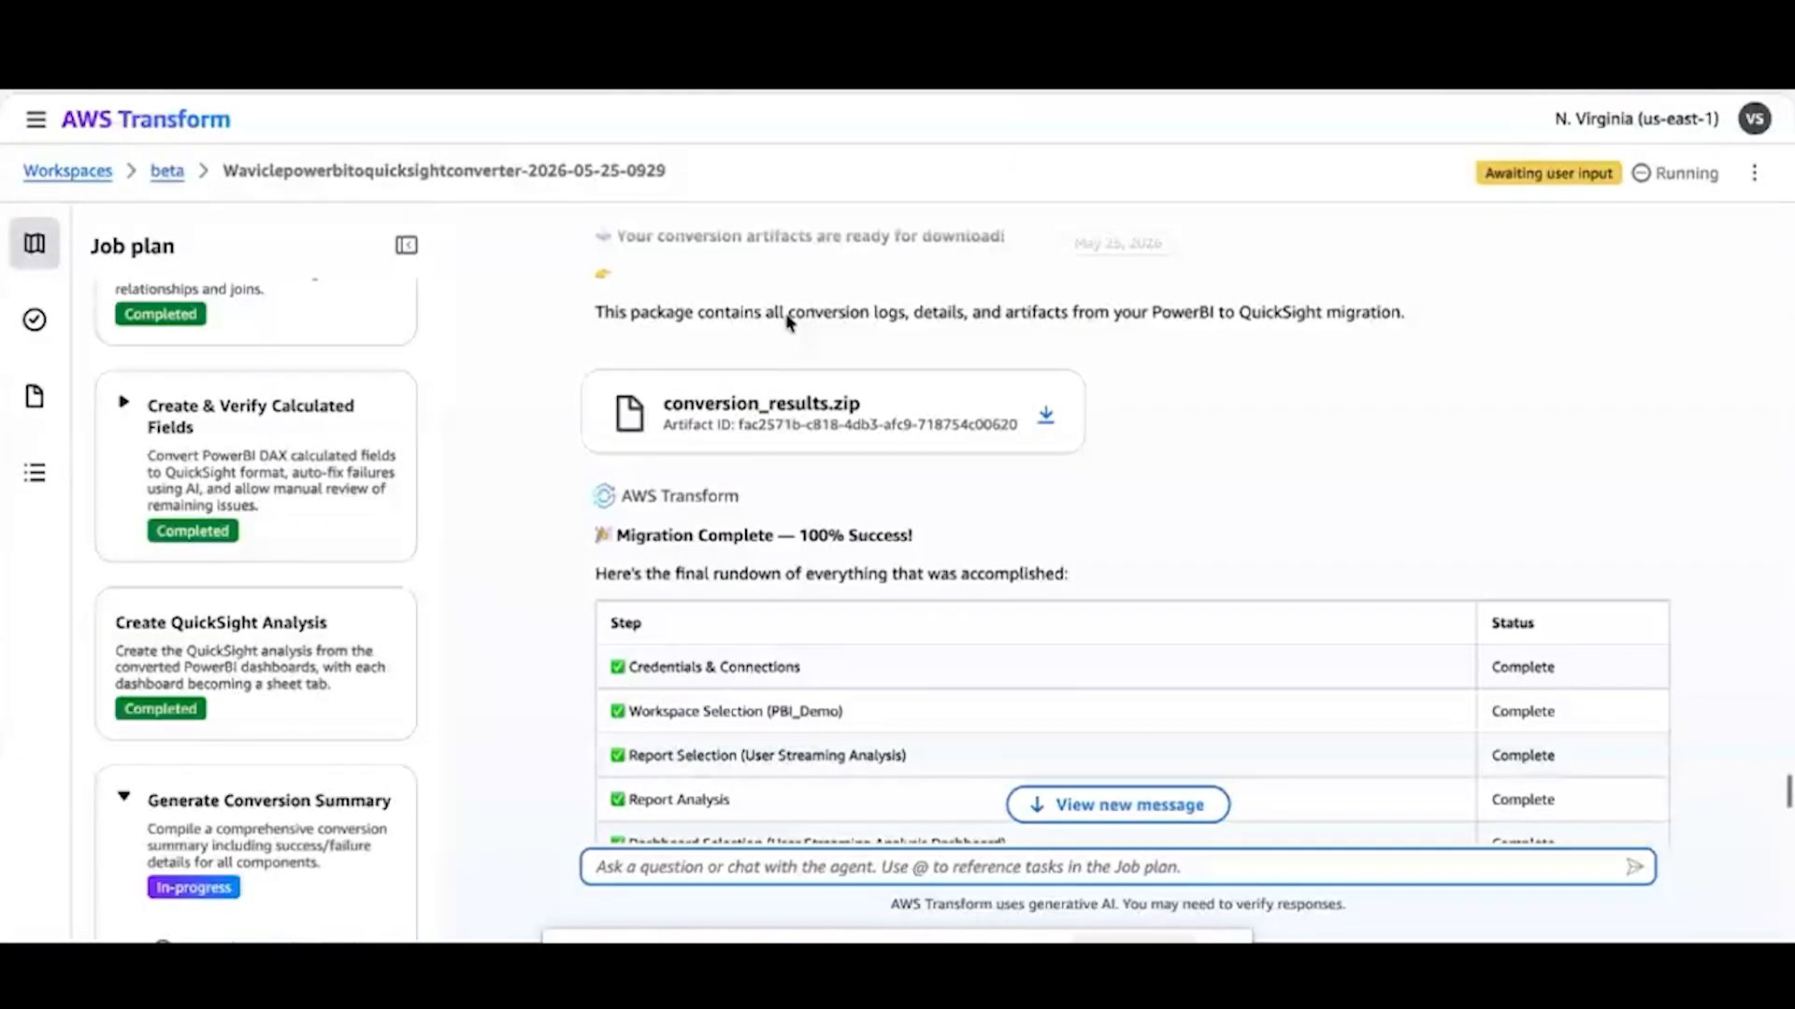
Examine the extracted conversion_results artifact files, return to AWS Transform, and review the final rundown of migration steps in the chat
{"action": "scroll", "coordinate": [786, 321], "scroll_direction": "up", "scroll_amount": 1}
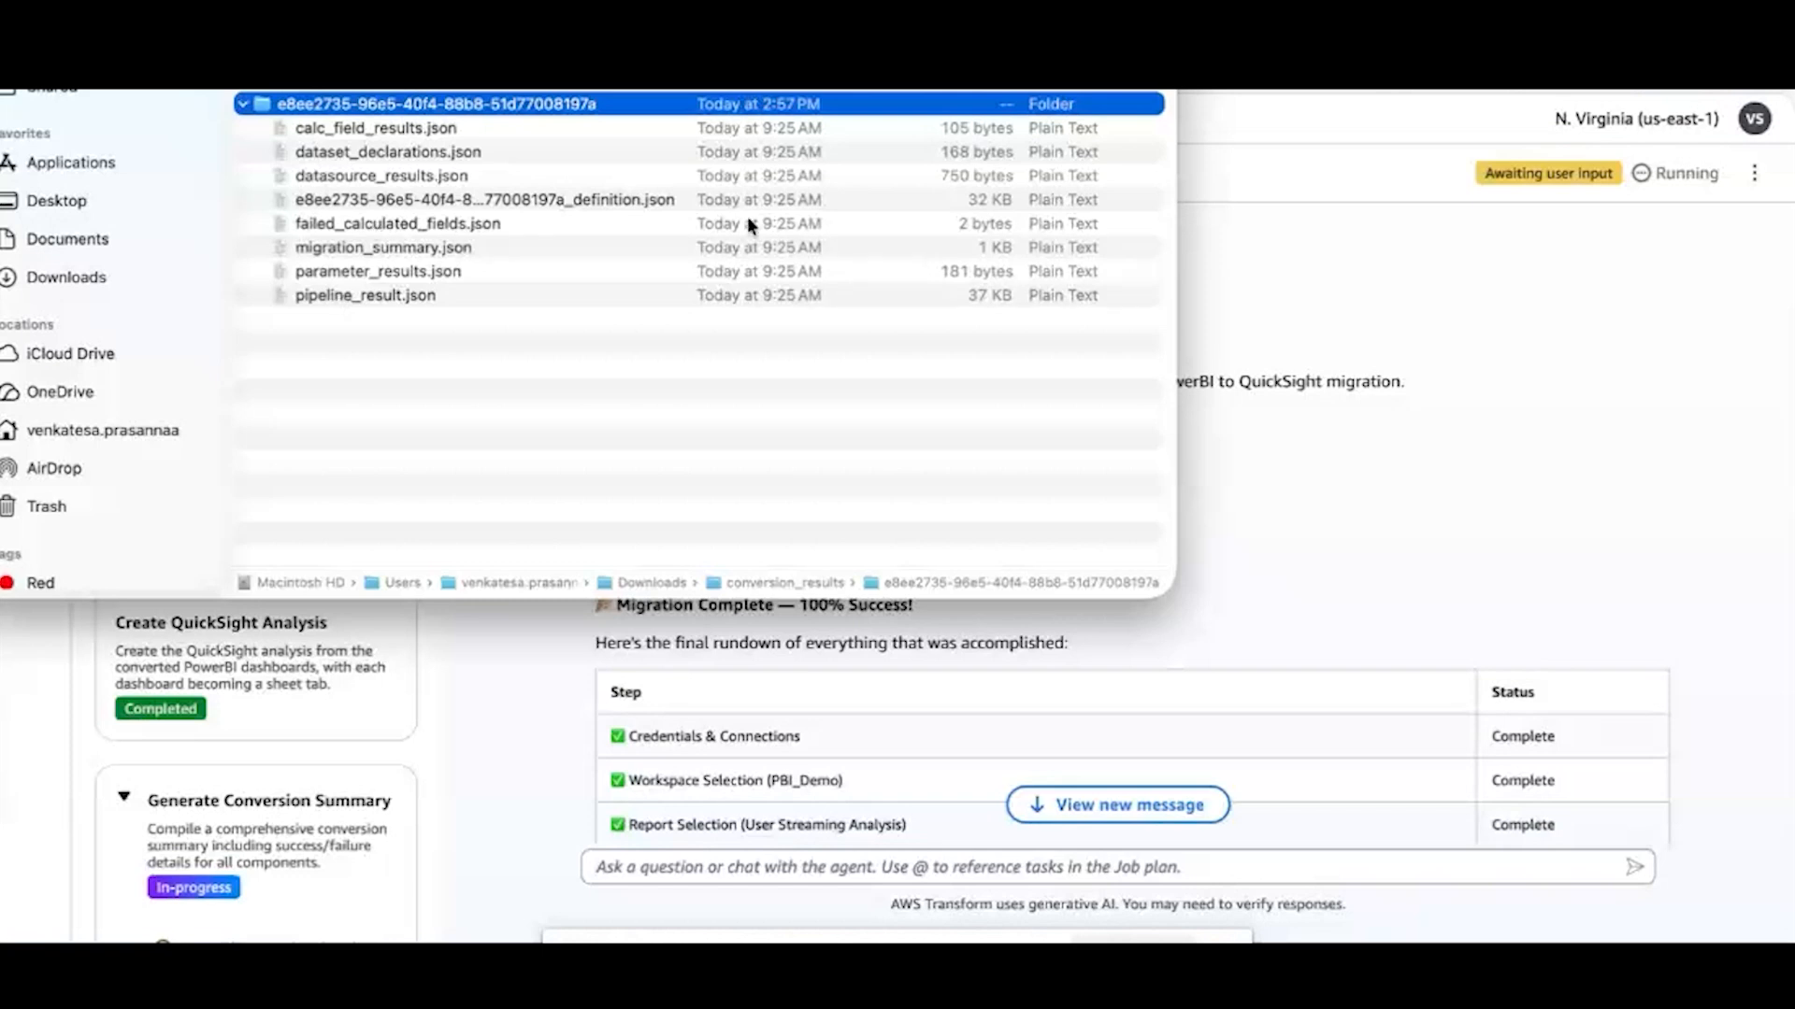
{"action": "left_click", "coordinate": [1314, 520]}
{"action": "scroll", "coordinate": [1049, 555], "scroll_direction": "down", "scroll_amount": 5}
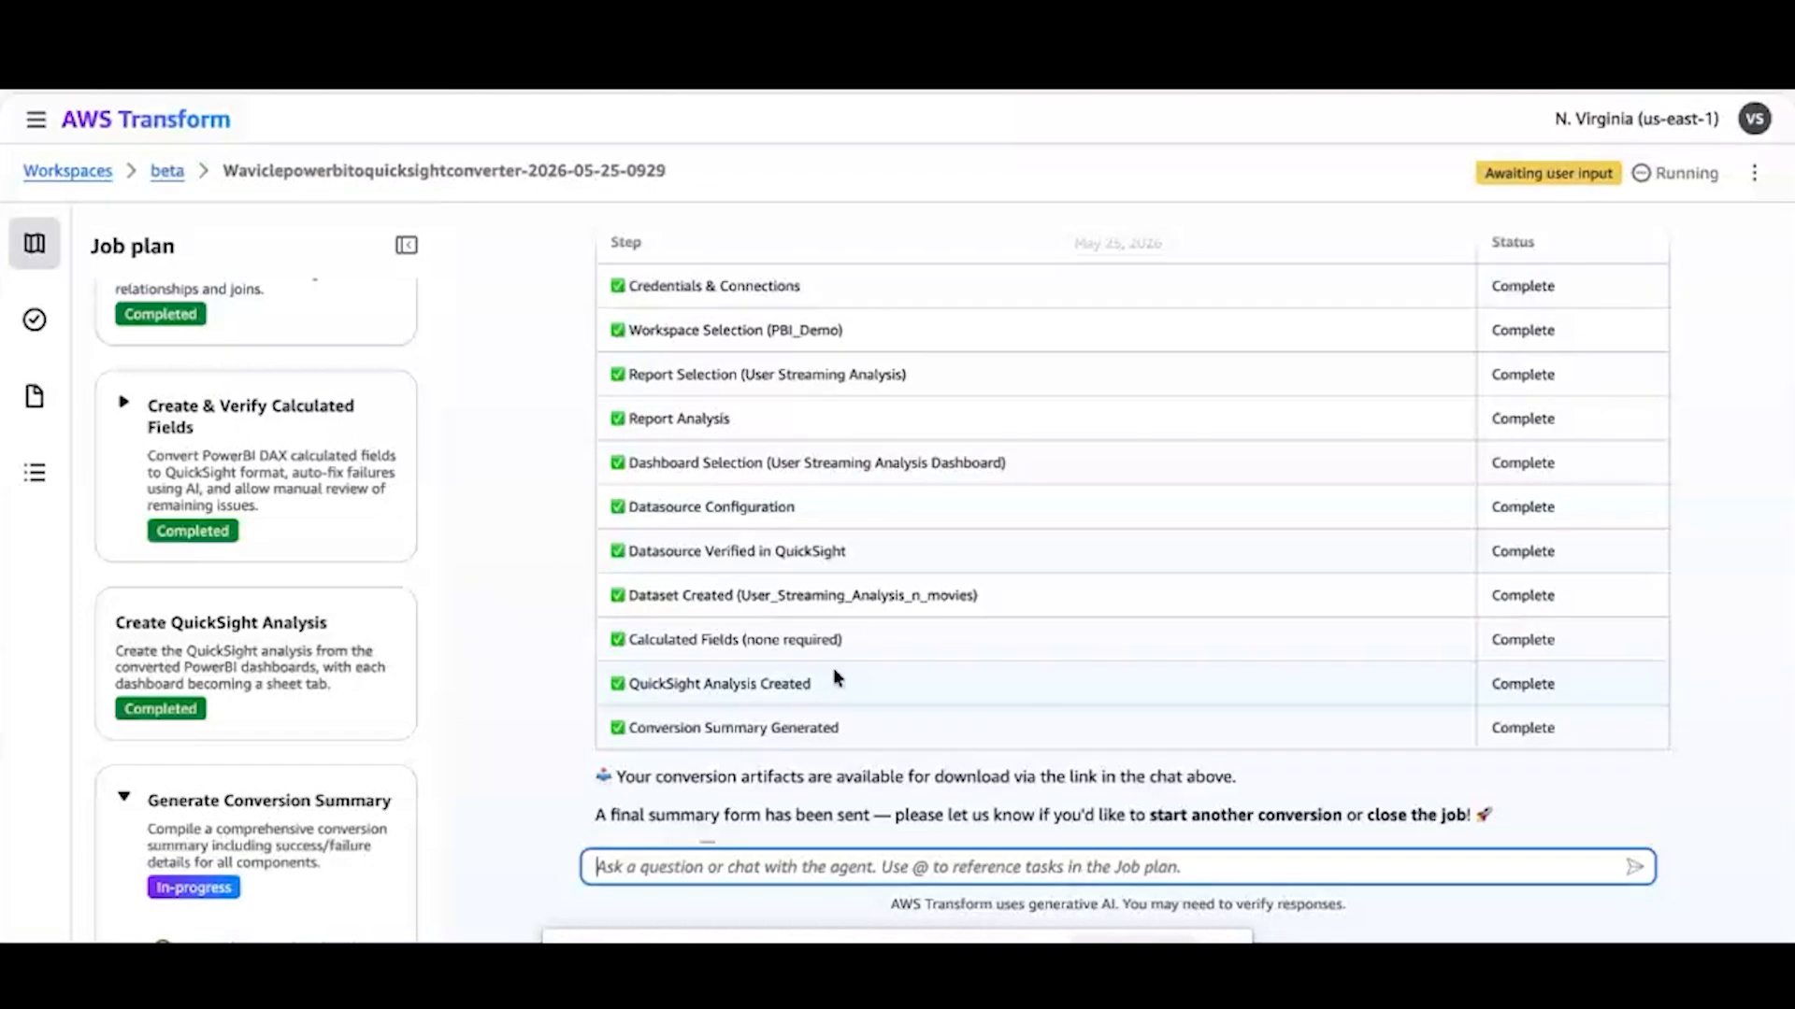
{"action": "scroll", "coordinate": [833, 667], "scroll_direction": "up", "scroll_amount": 1}
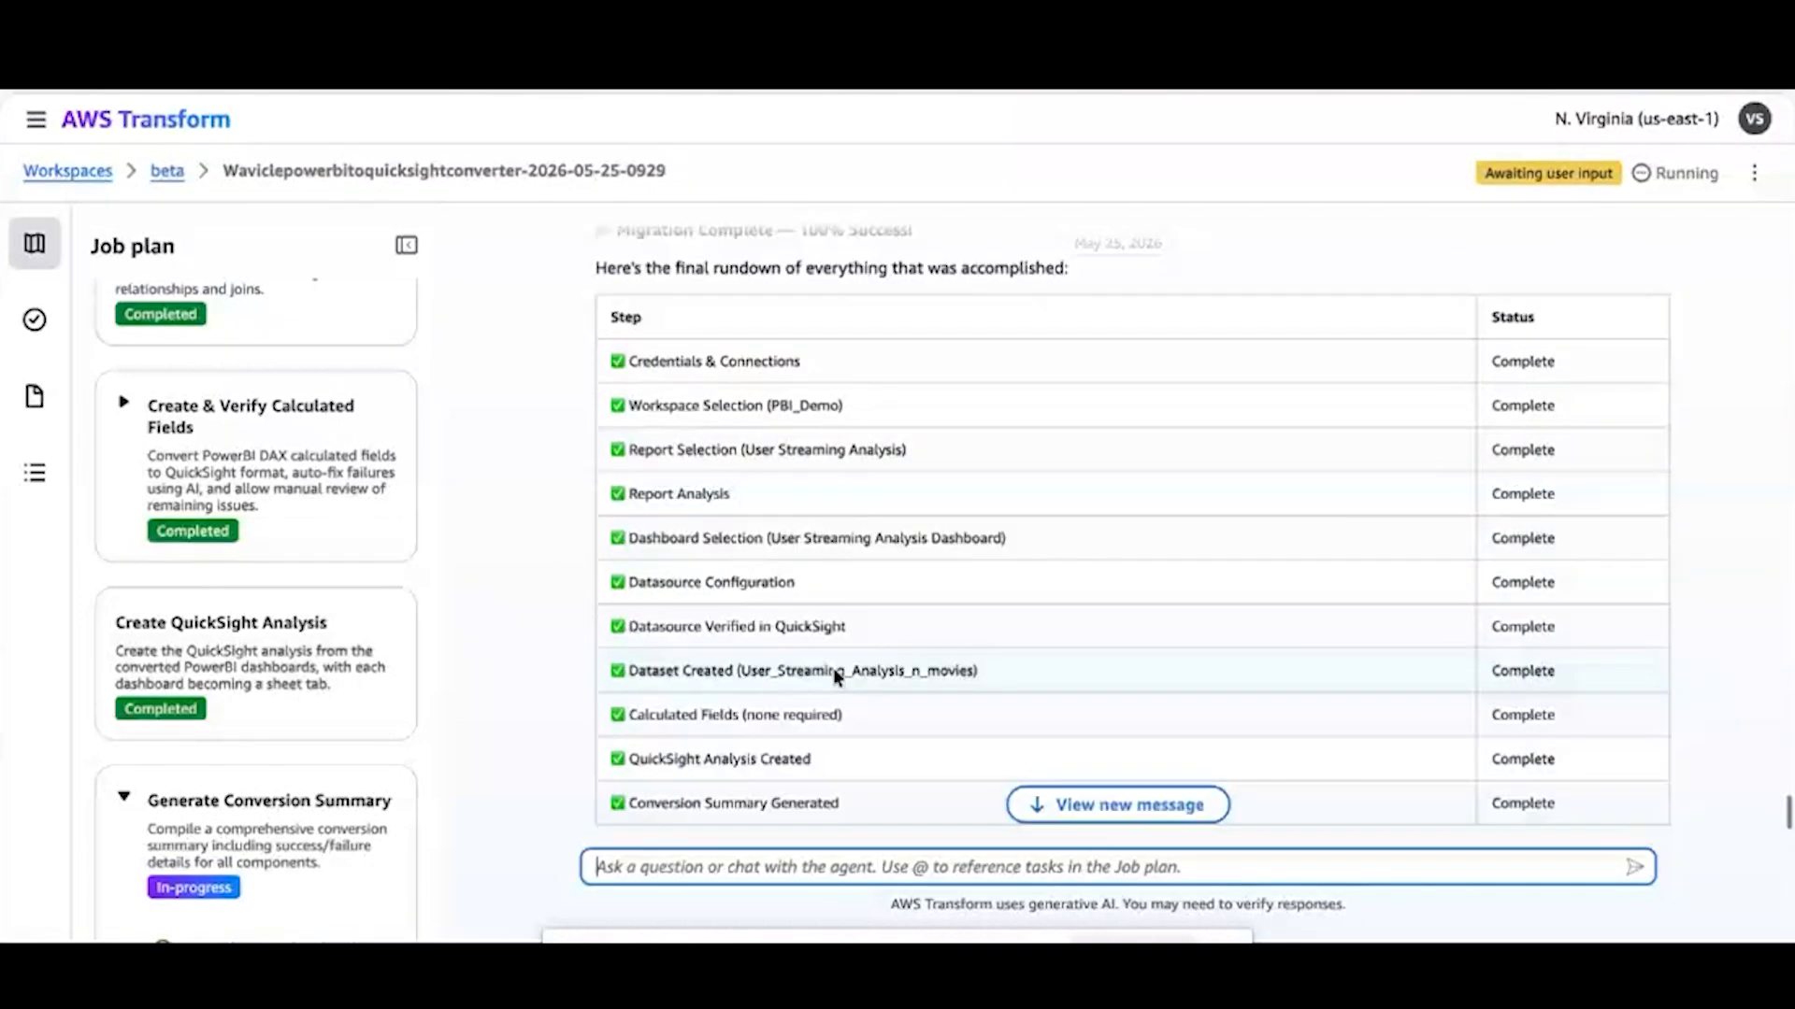
{"action": "scroll", "coordinate": [833, 668], "scroll_direction": "down", "scroll_amount": 2}
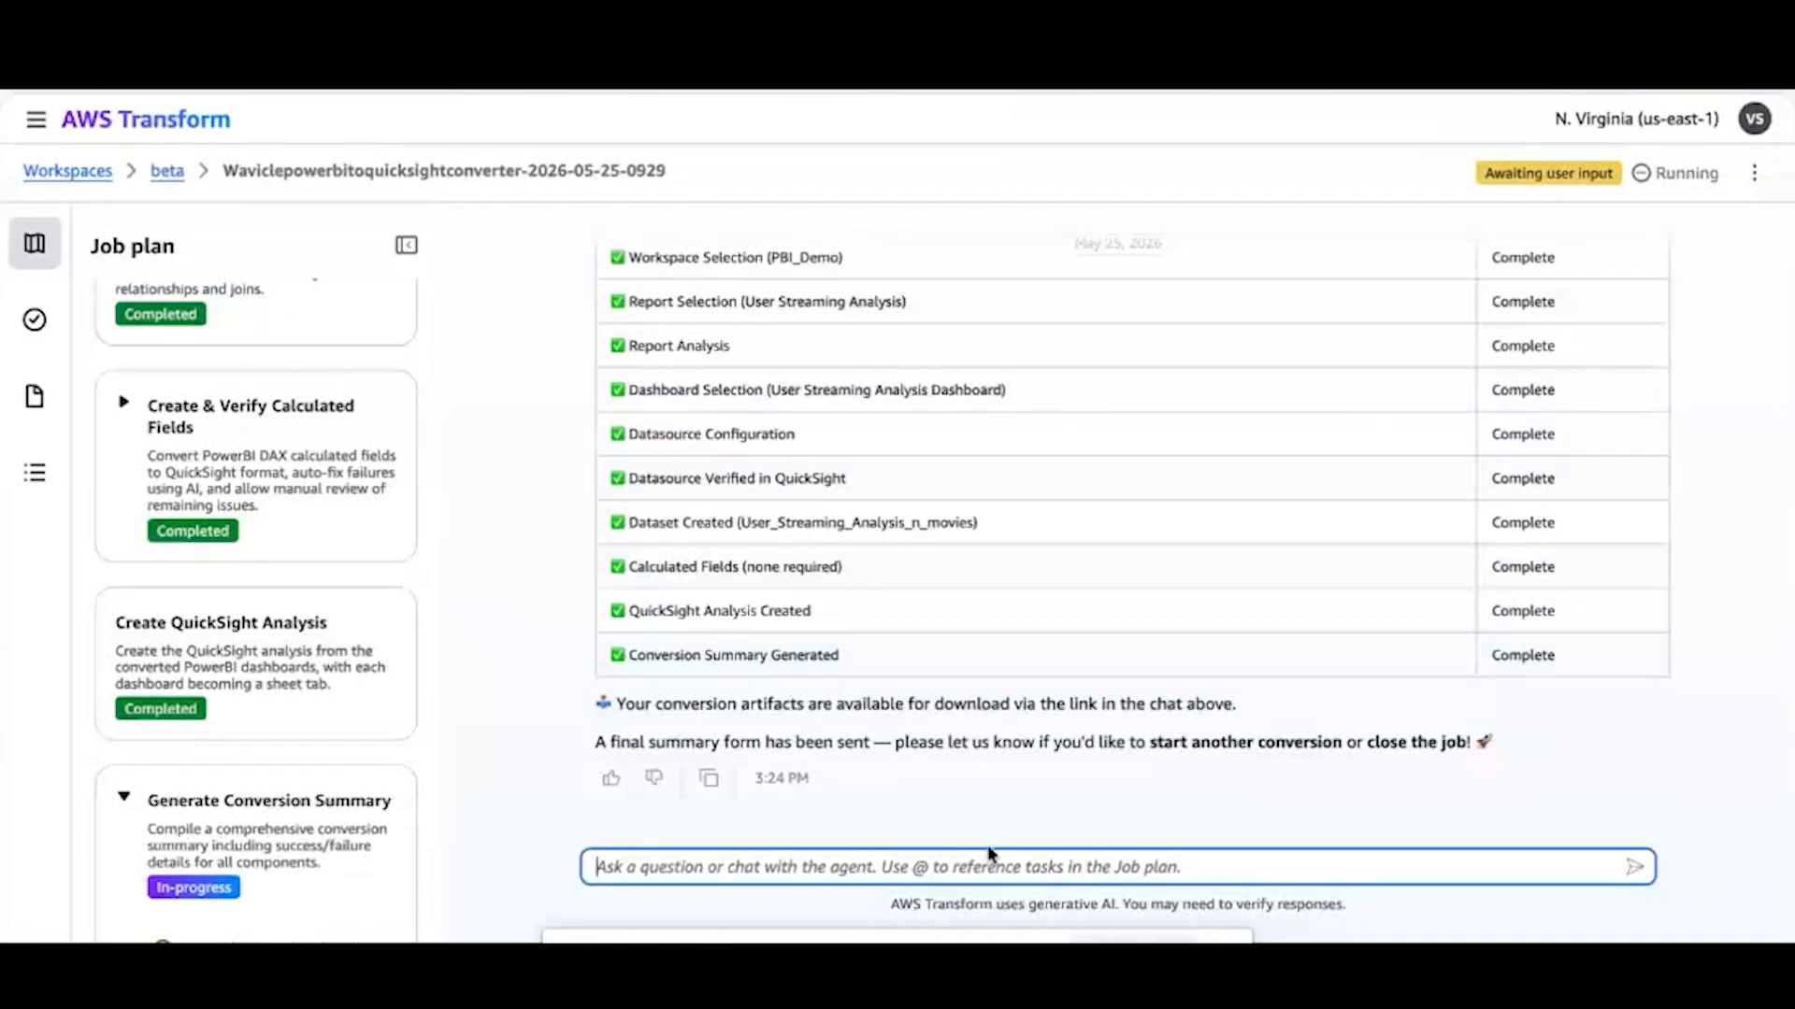
Reply "close the job" in the chat to end the conversion, and review the final recap of the migration
{"action": "type", "text": "close the job"}
{"action": "key", "text": "Return"}
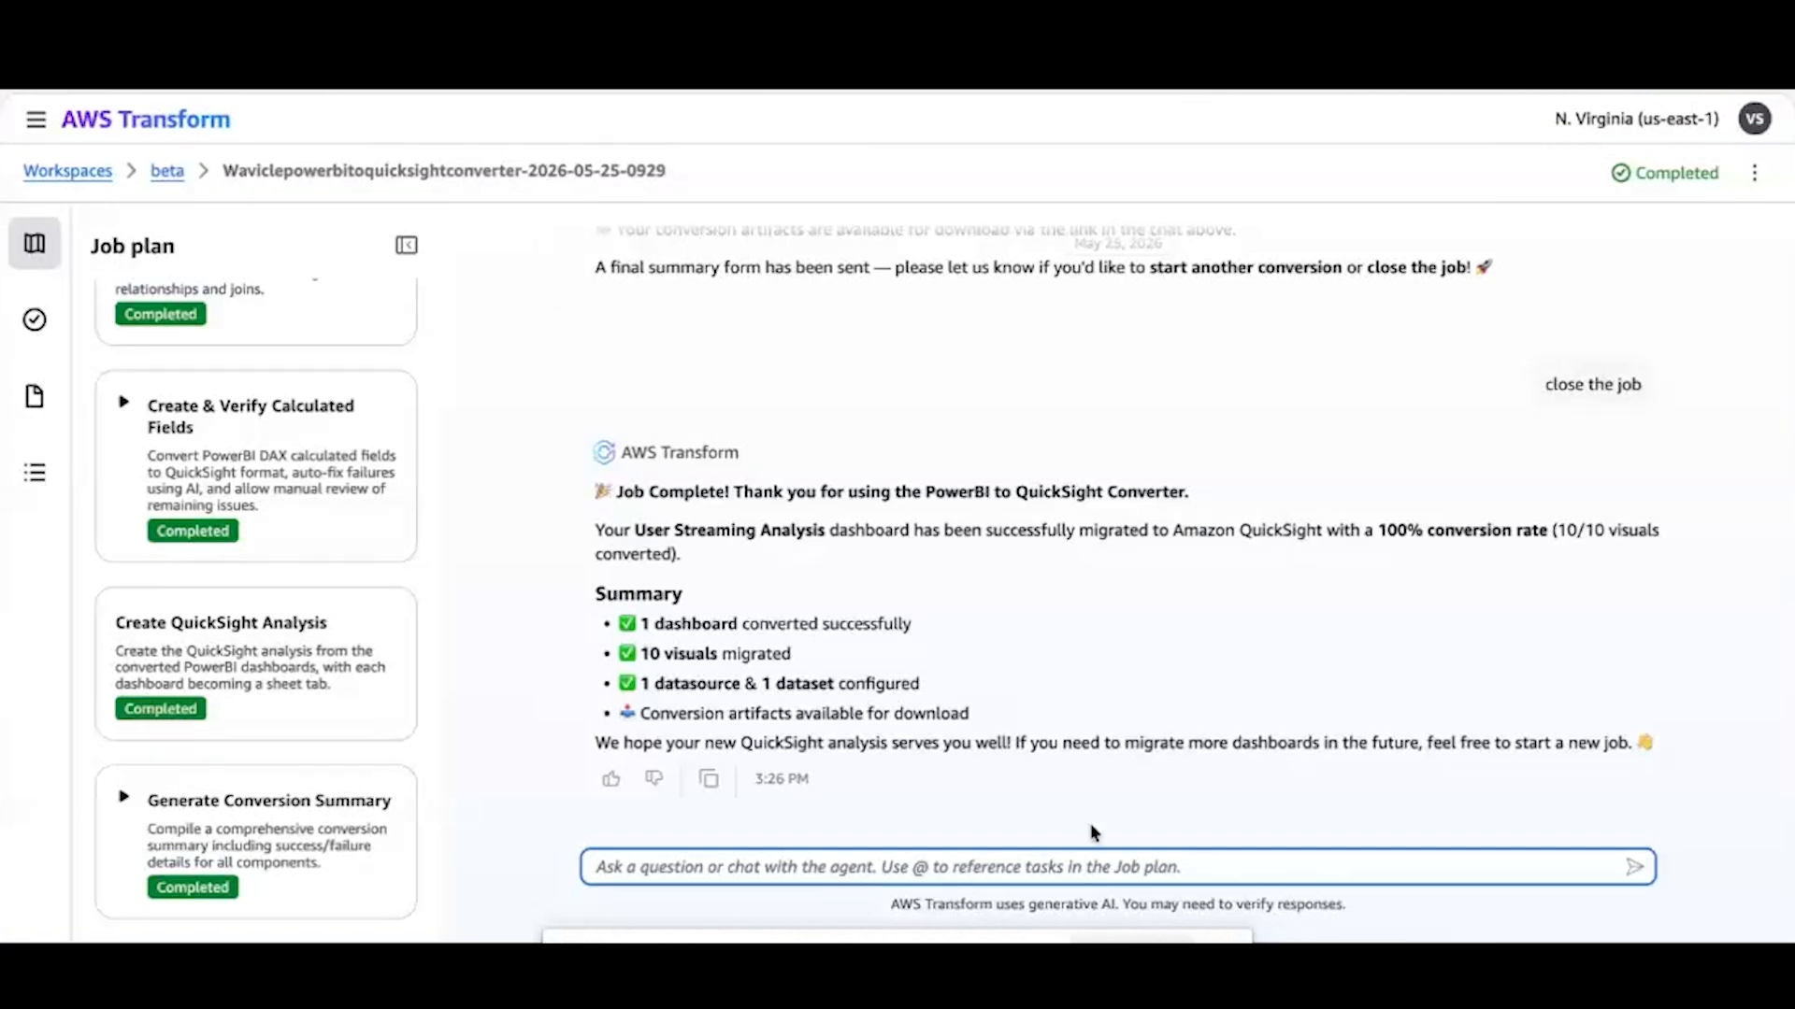
{"action": "scroll", "coordinate": [1243, 603], "scroll_direction": "up", "scroll_amount": 5}
{"action": "scroll", "coordinate": [975, 512], "scroll_direction": "up", "scroll_amount": 1}
{"action": "scroll", "coordinate": [976, 513], "scroll_direction": "down", "scroll_amount": 1}
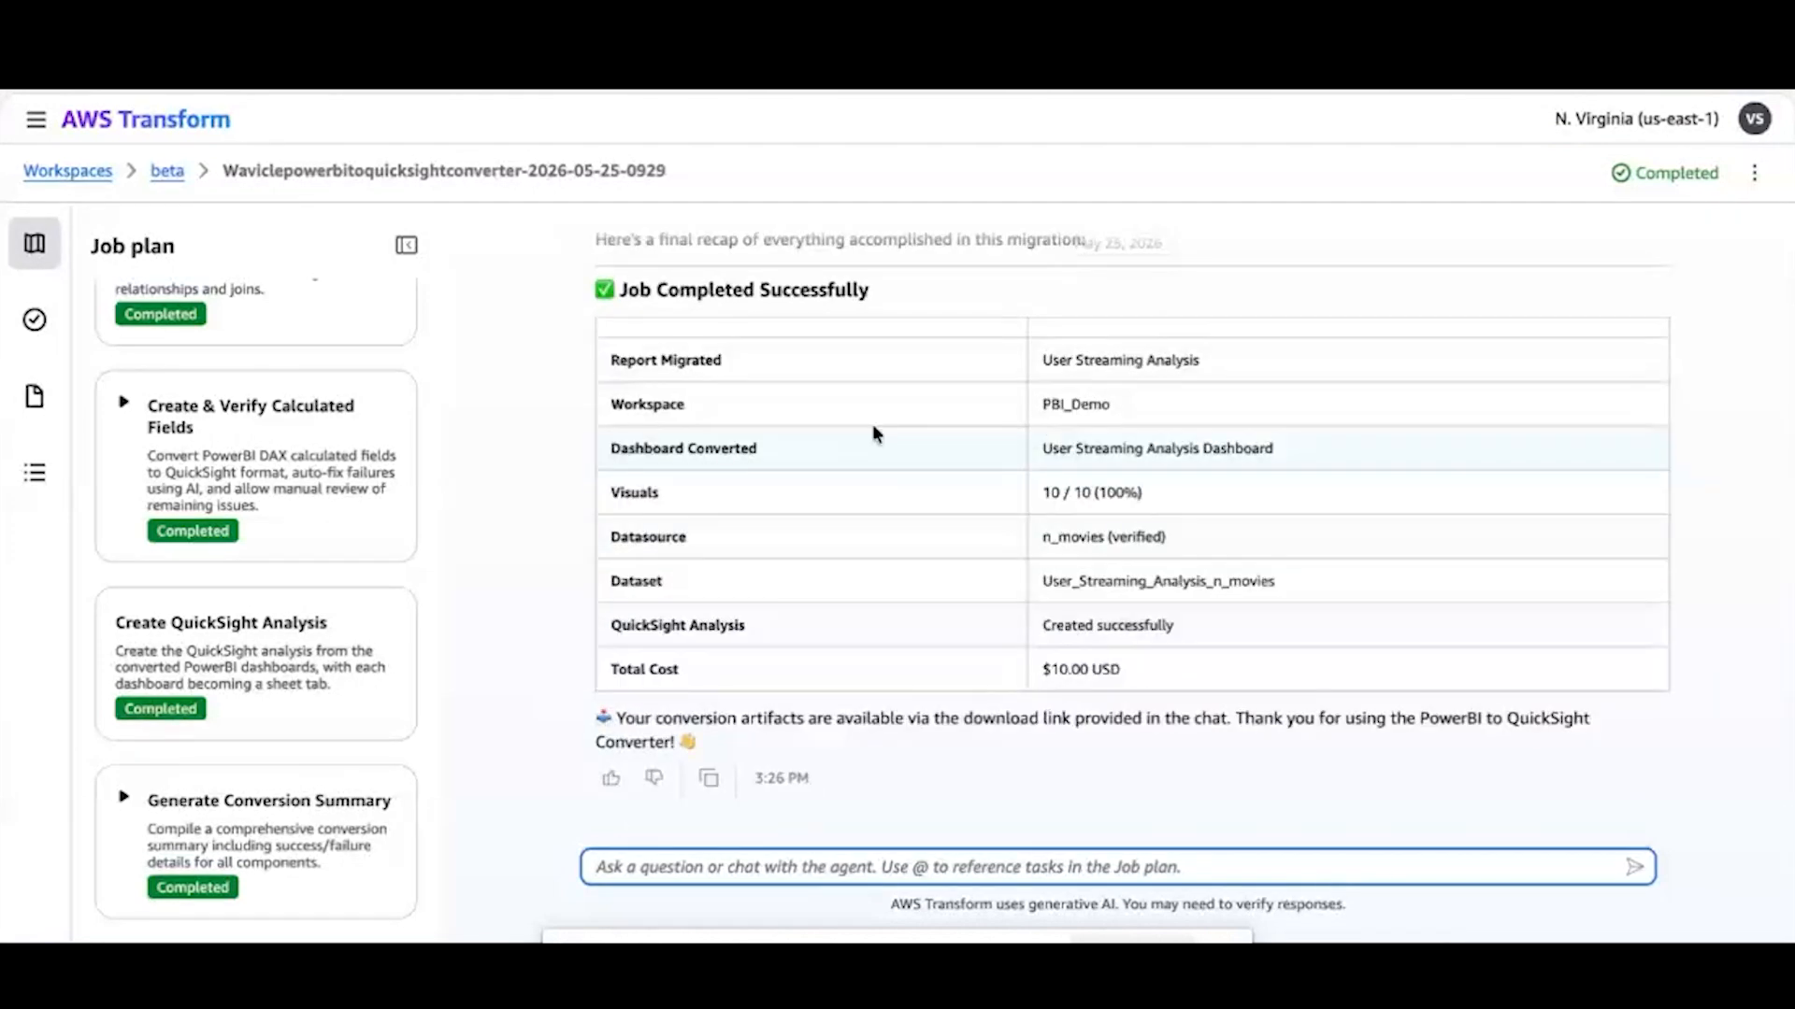